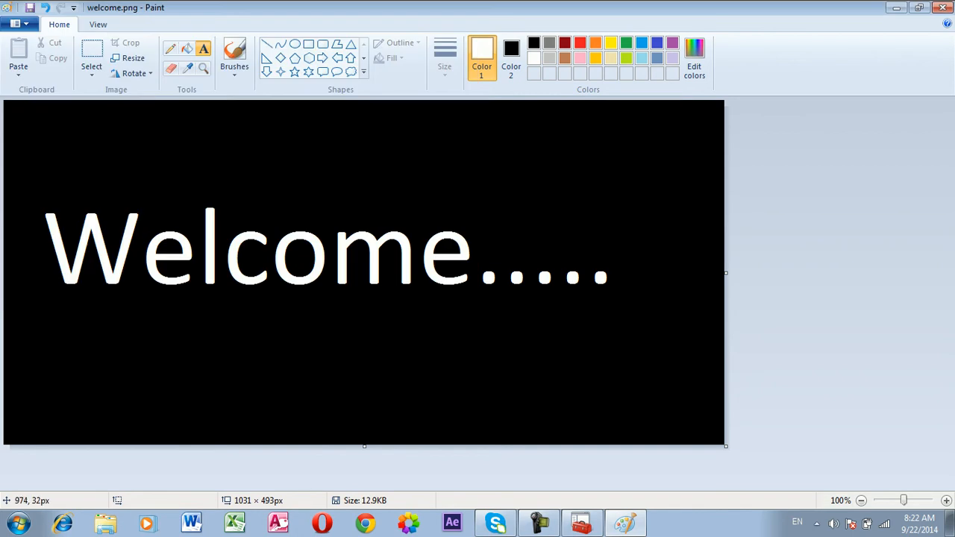
Step: Close the open windows, then open the Local Group Policy Editor with gpedit.msc and maximize it
click(942, 8)
click(942, 8)
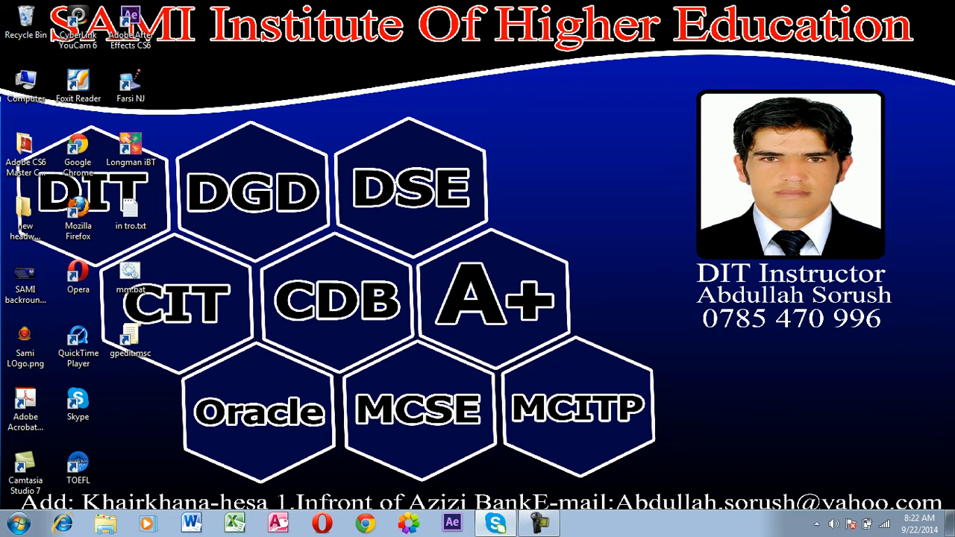
key(super+r)
text(gpedit.msc)
key(Return)
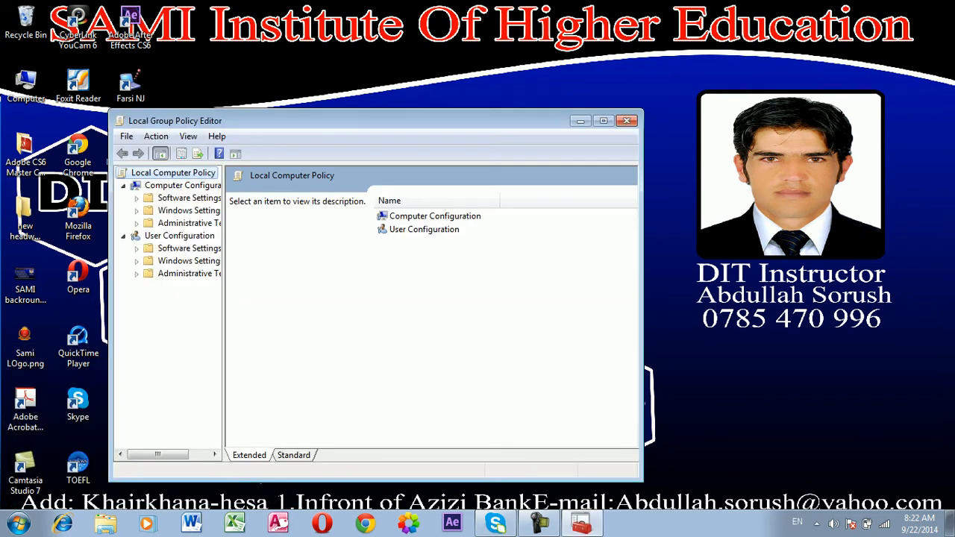
key(super+Up)
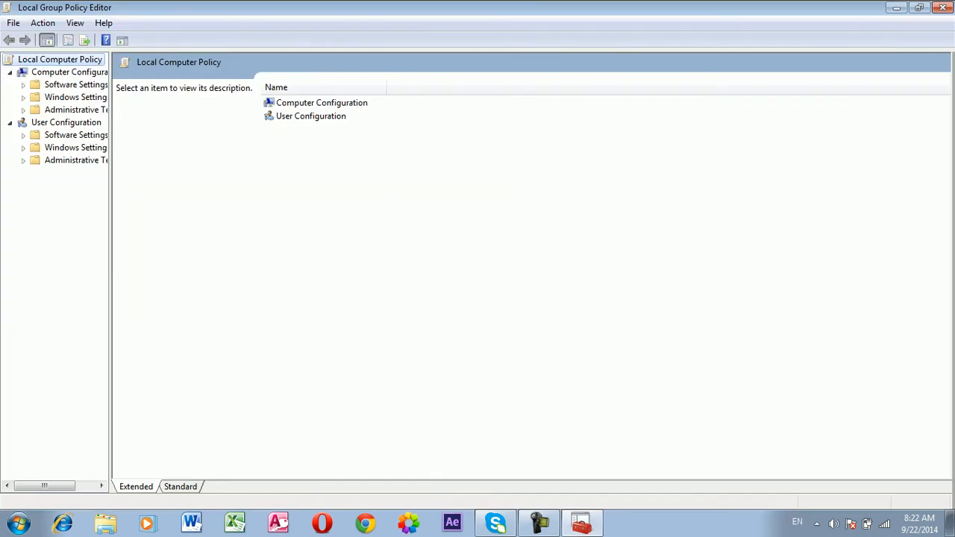
Step: Open the Logon script properties from Scripts (Logon/Logoff) in the Windows Settings of User Configuration
click(75, 160)
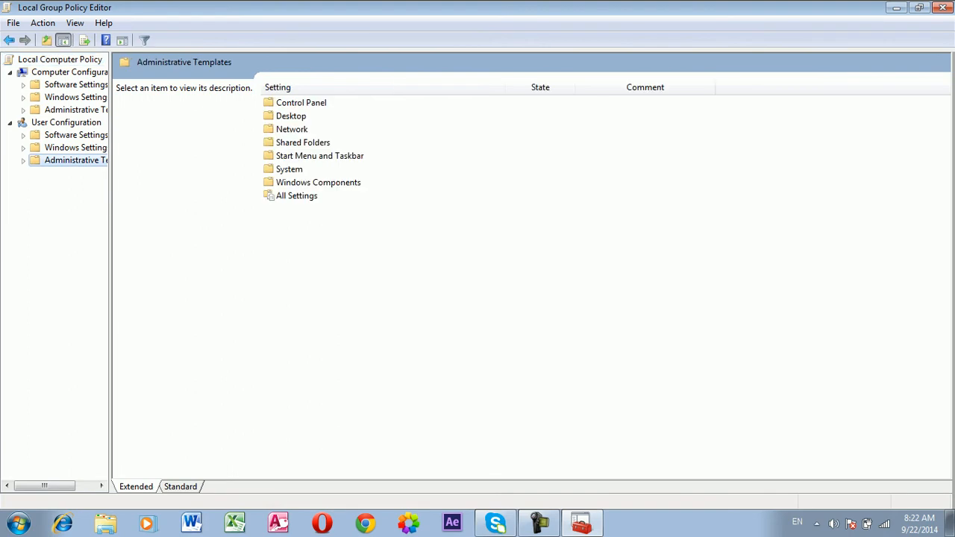
click(75, 135)
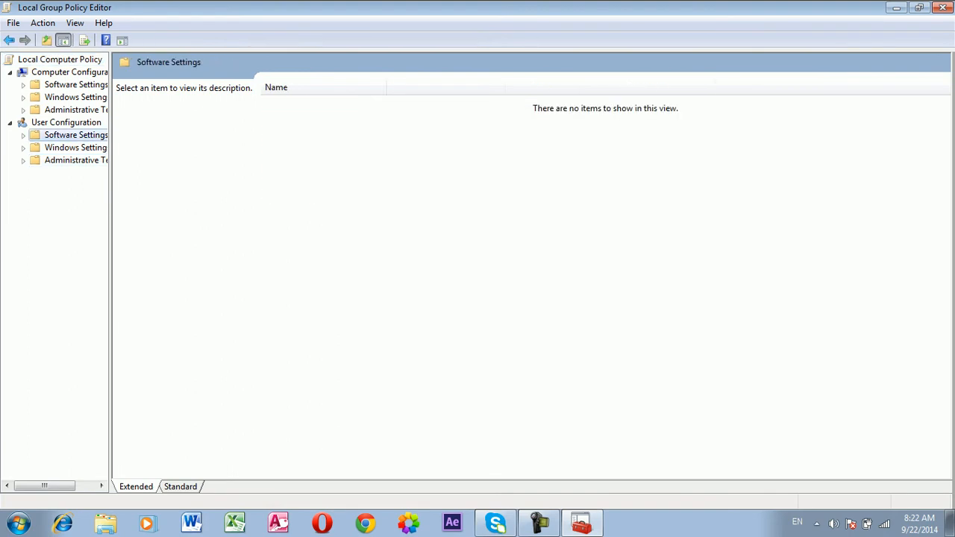
click(75, 148)
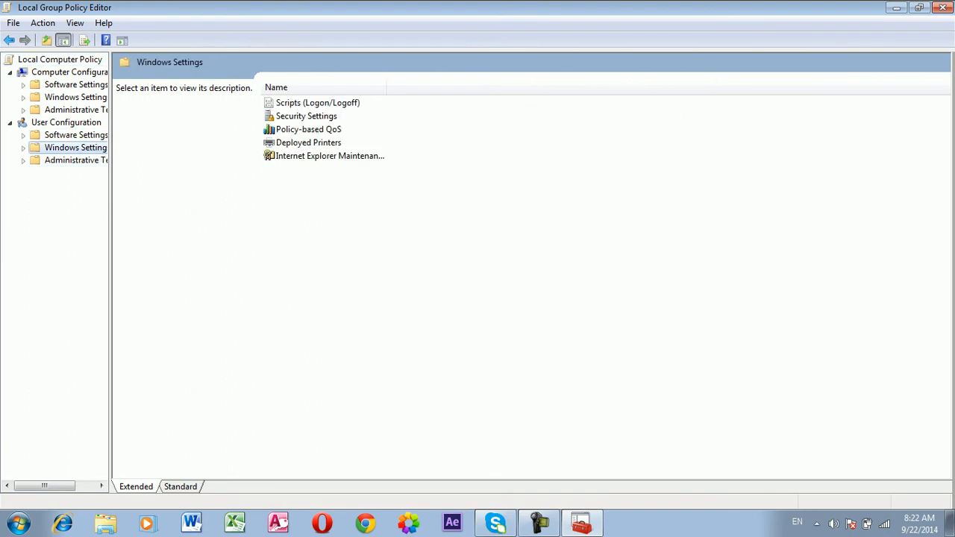
double_click(318, 103)
double_click(288, 103)
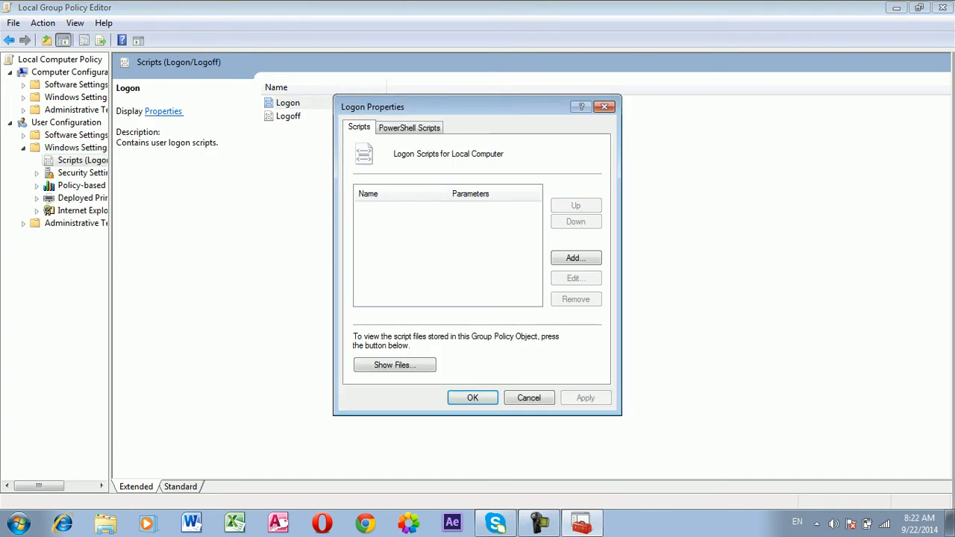
Step: Add Good by.png from the Pictures library as a logon script and apply the change
click(576, 258)
click(596, 207)
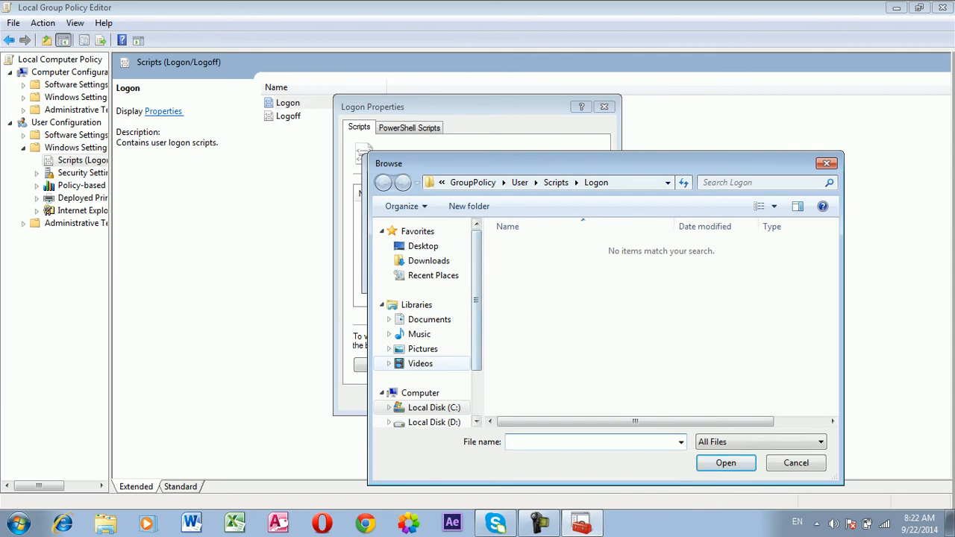
click(422, 348)
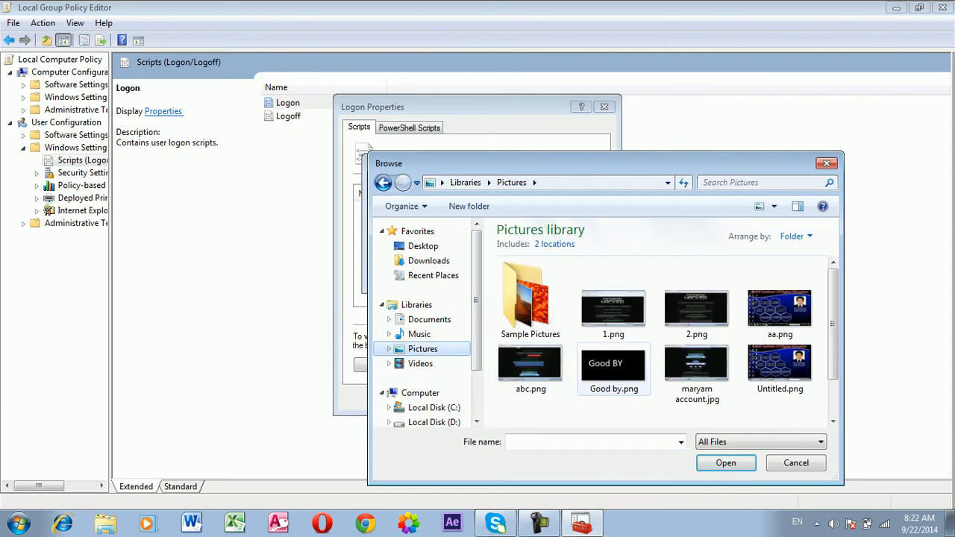
click(614, 369)
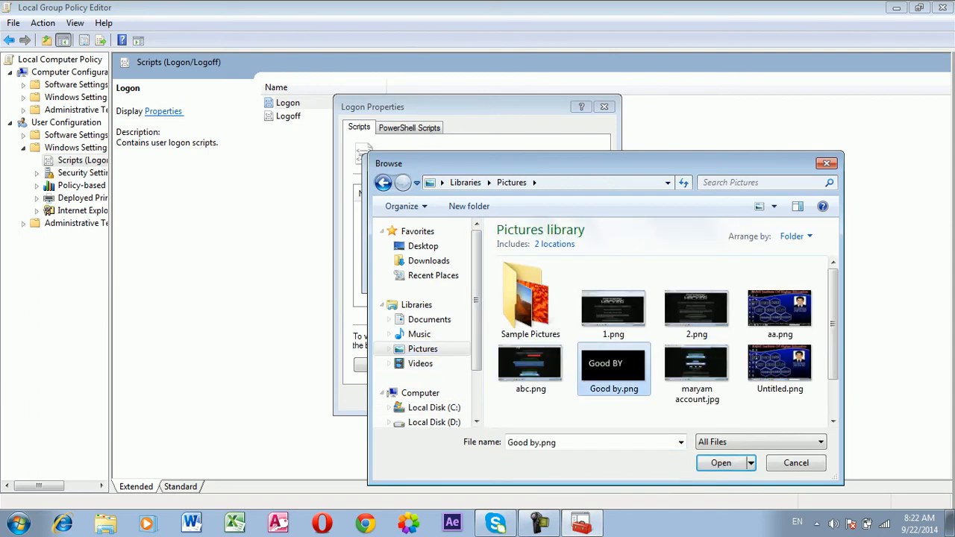
key(Return)
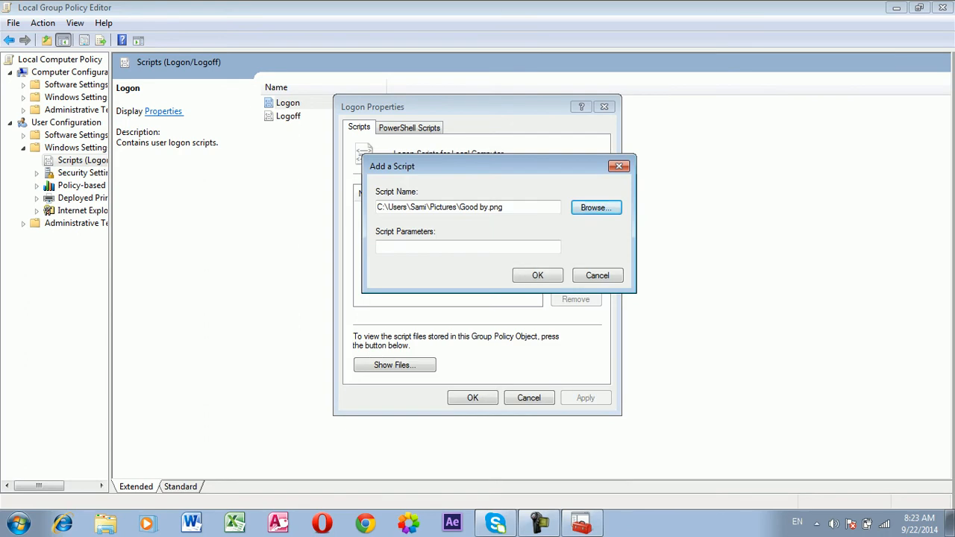
key(Return)
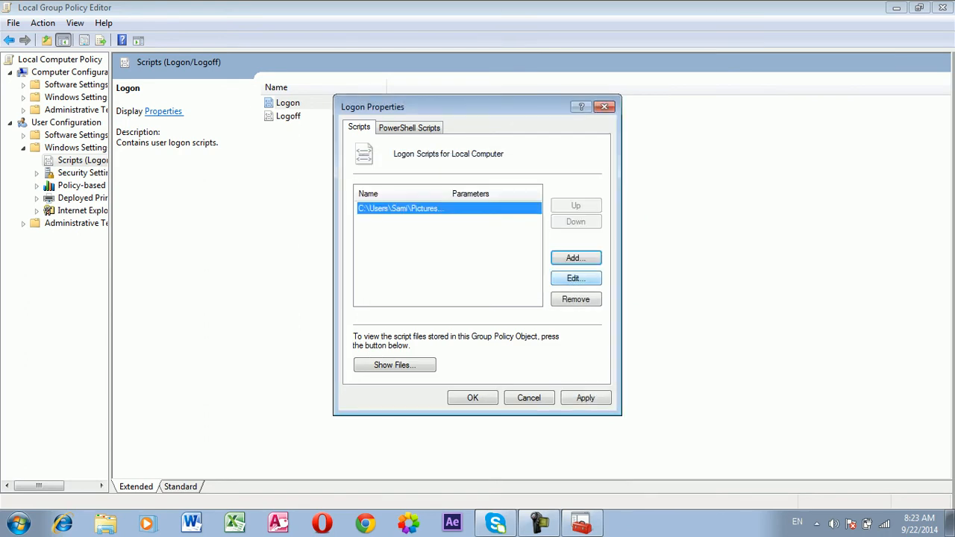
click(586, 398)
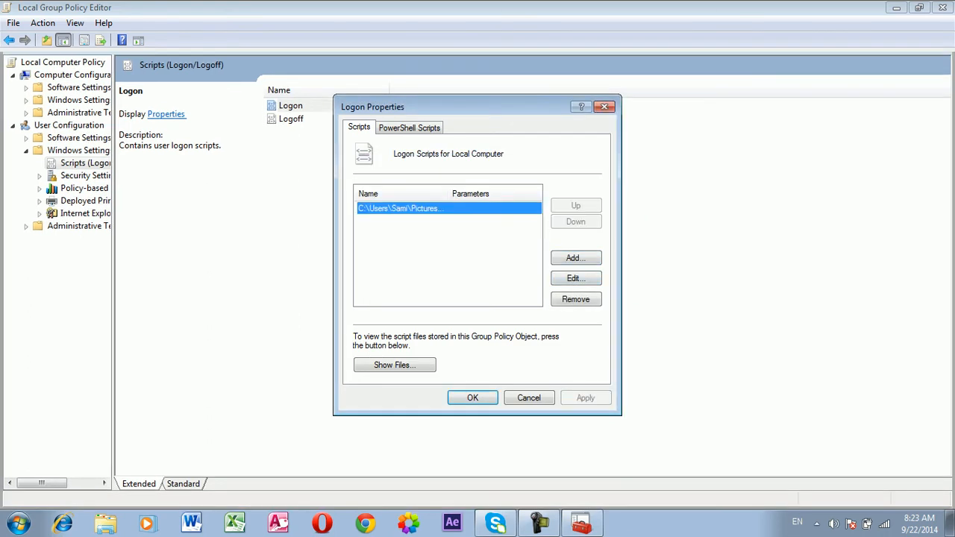
key(Return)
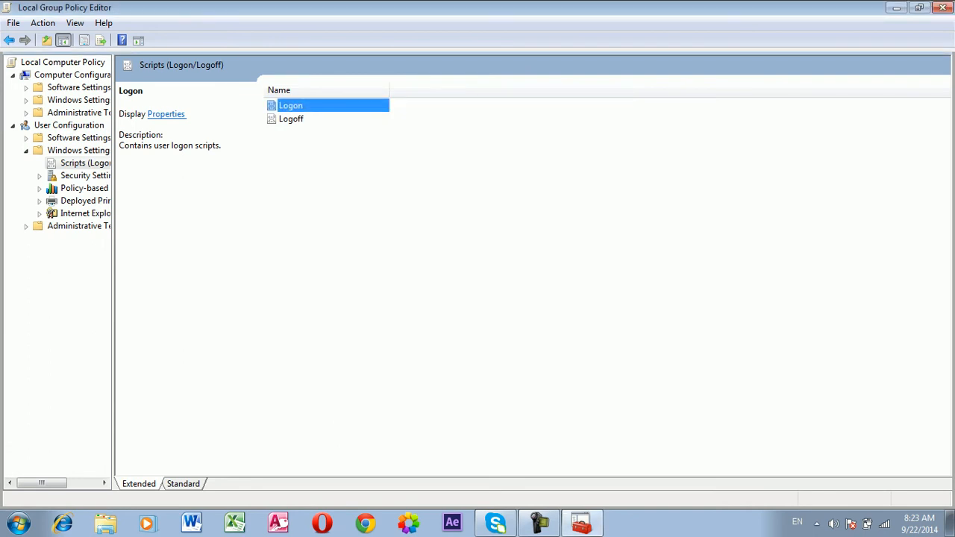
Step: Reopen the Logon properties and remove the Good by.png script from the list
key(Return)
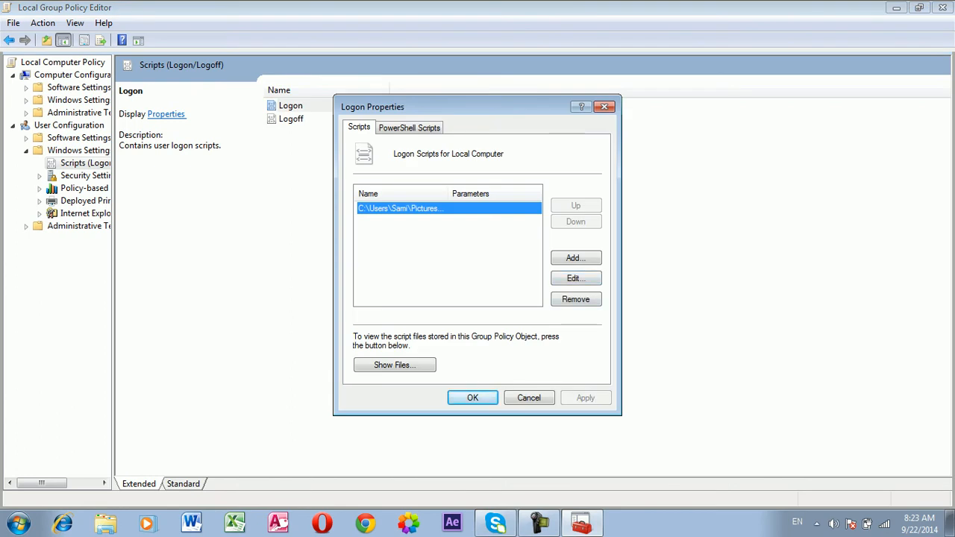
click(576, 258)
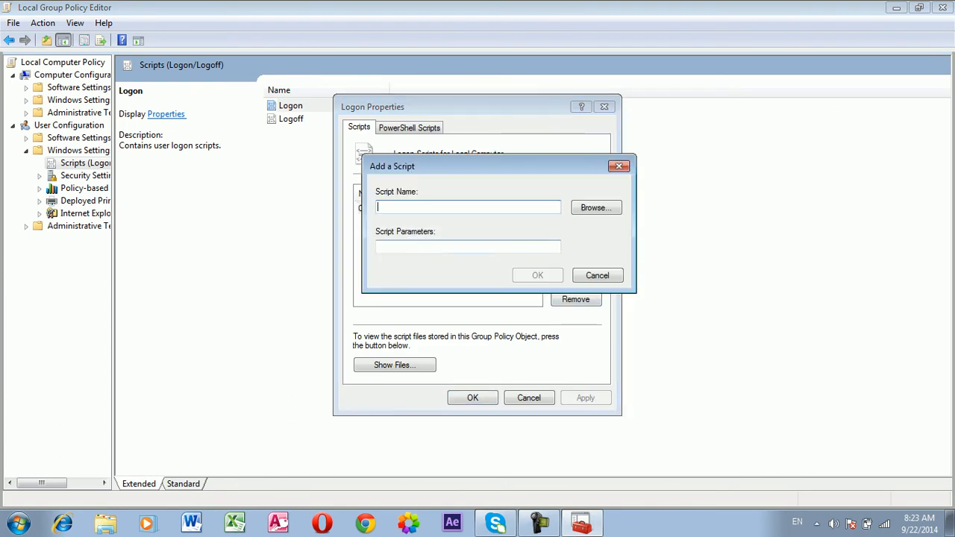
key(Escape)
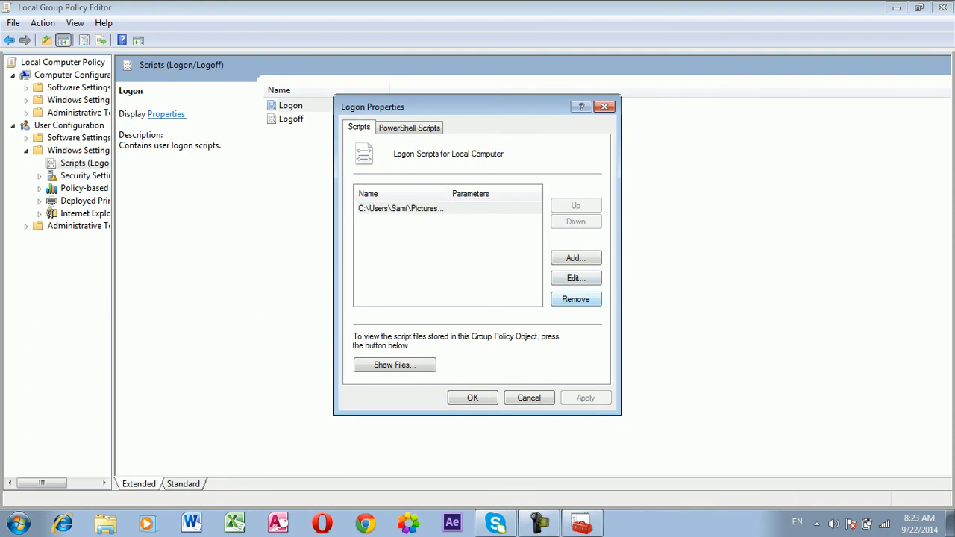
click(575, 299)
Step: Add welcome.png from the Pictures library as the logon script, then apply and confirm the properties
click(576, 258)
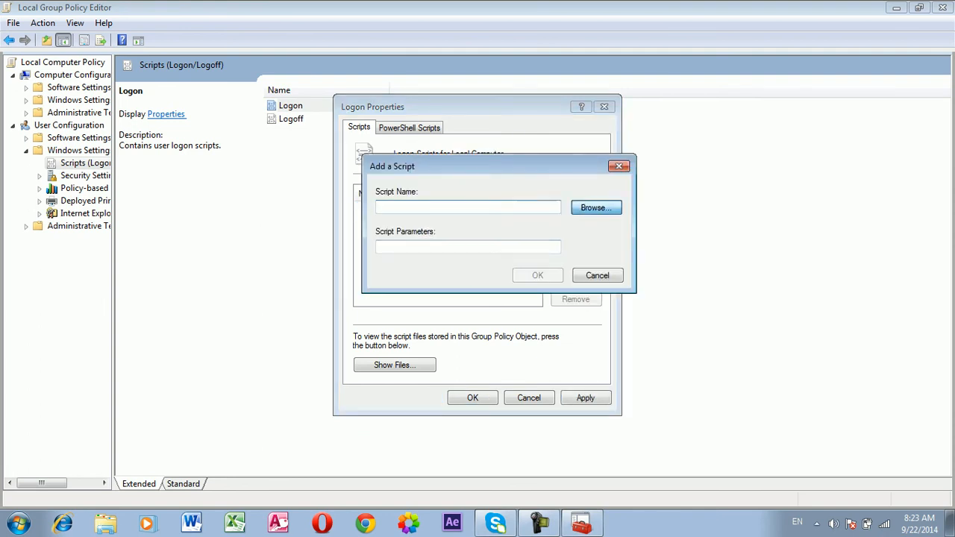
click(595, 207)
double_click(529, 418)
click(542, 275)
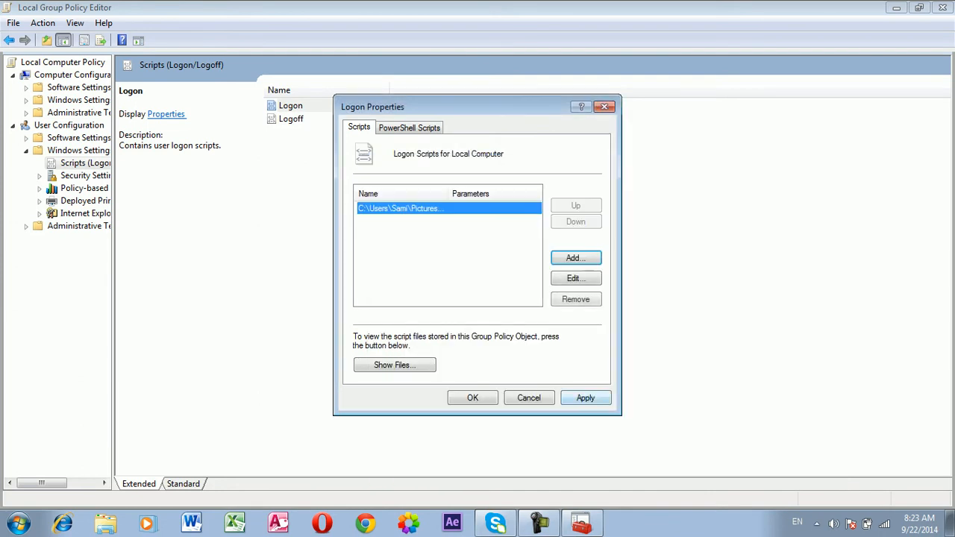
click(585, 398)
key(Return)
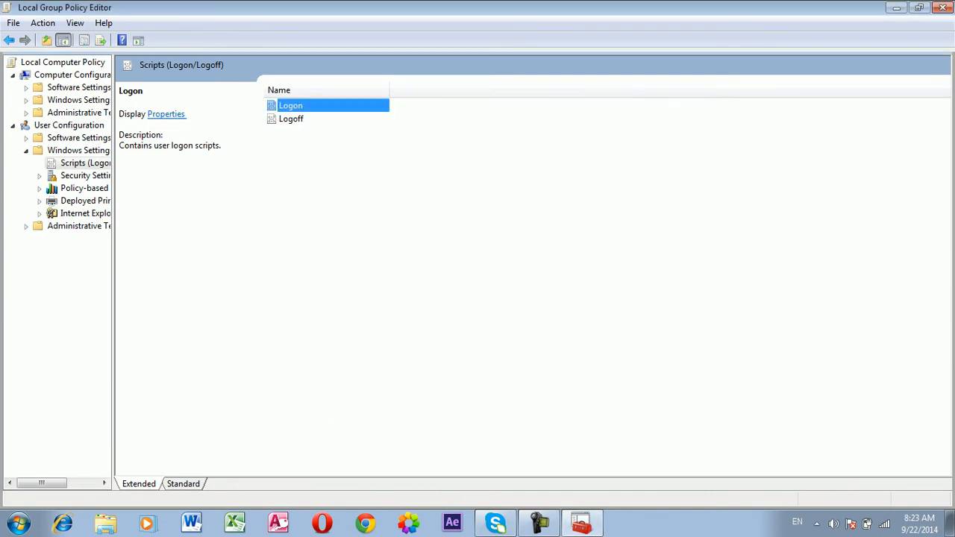
Step: Add Good by.png from the Pictures library as a script in the Logoff properties, then apply and confirm
key(Down)
key(Return)
click(576, 259)
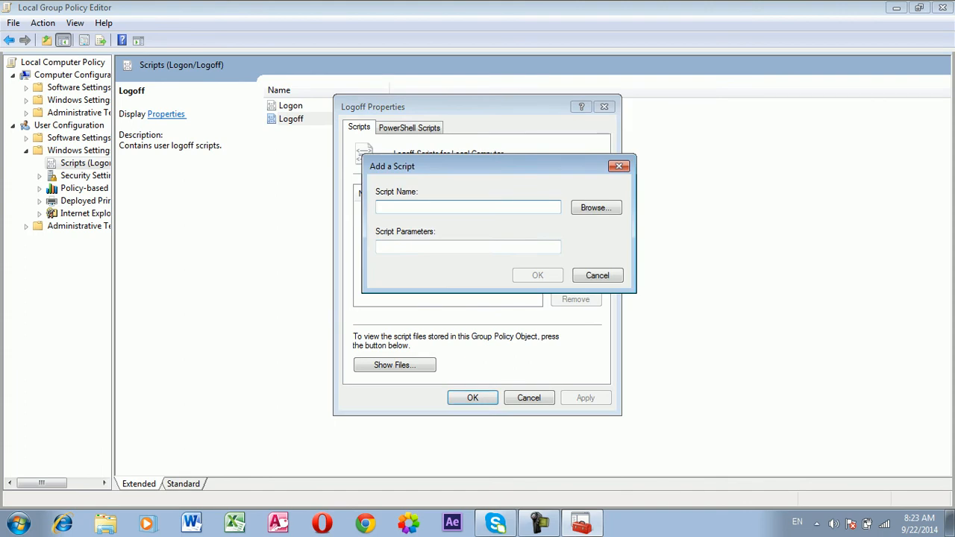
click(596, 208)
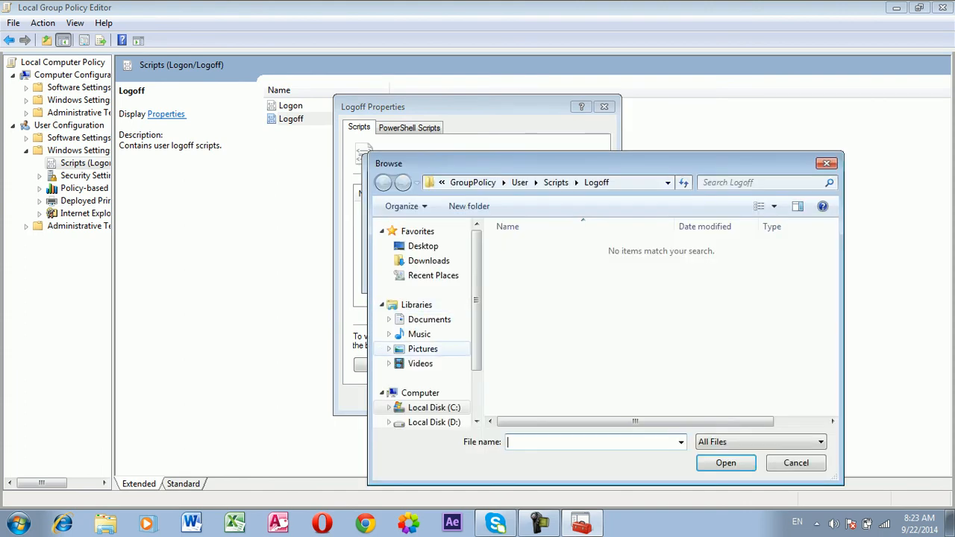
click(422, 348)
click(613, 367)
key(Return)
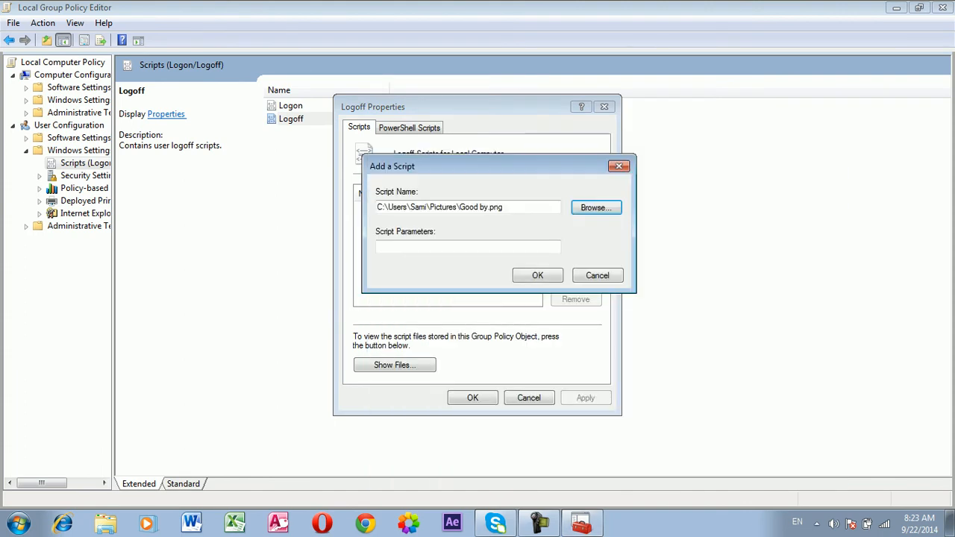
key(Return)
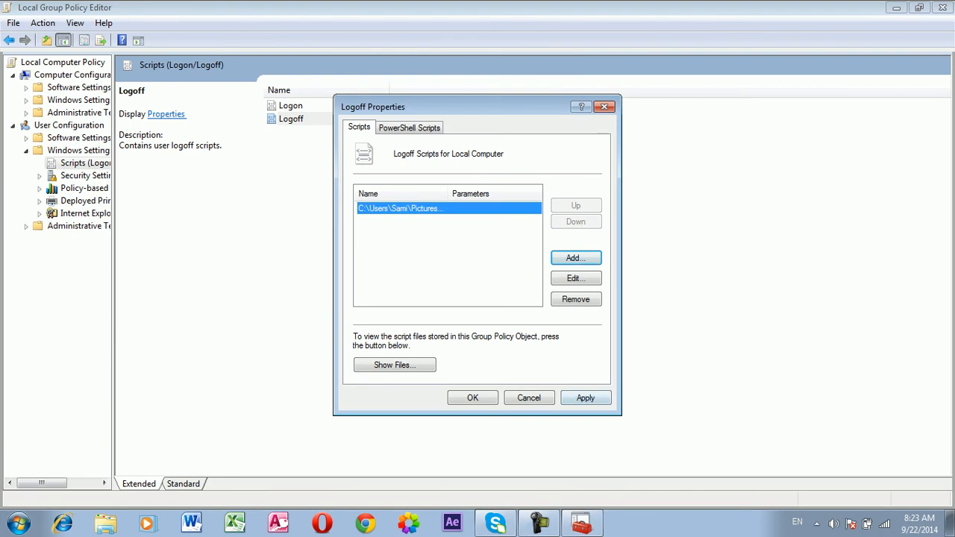
click(585, 397)
click(473, 397)
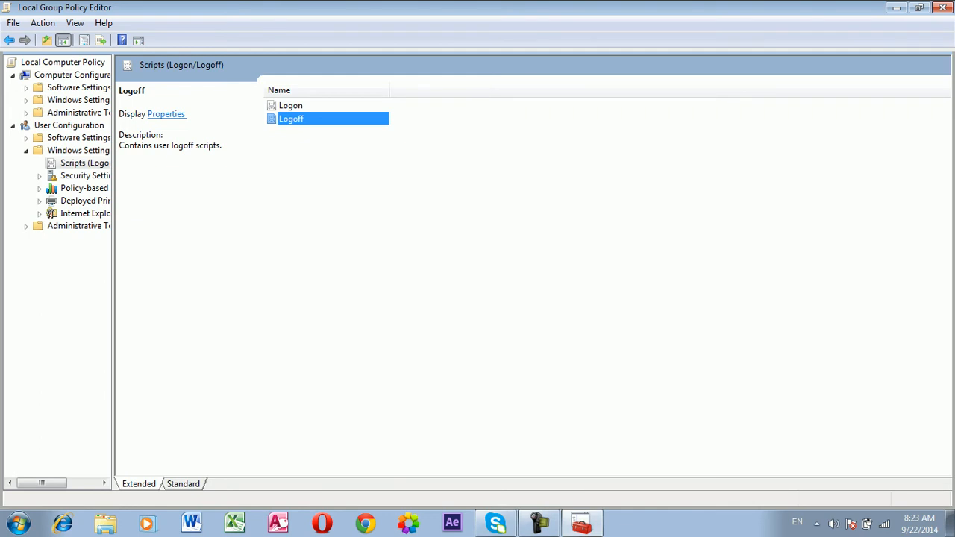
Step: Close the Local Group Policy Editor, then reopen it with gpedit.msc and maximize it
click(942, 7)
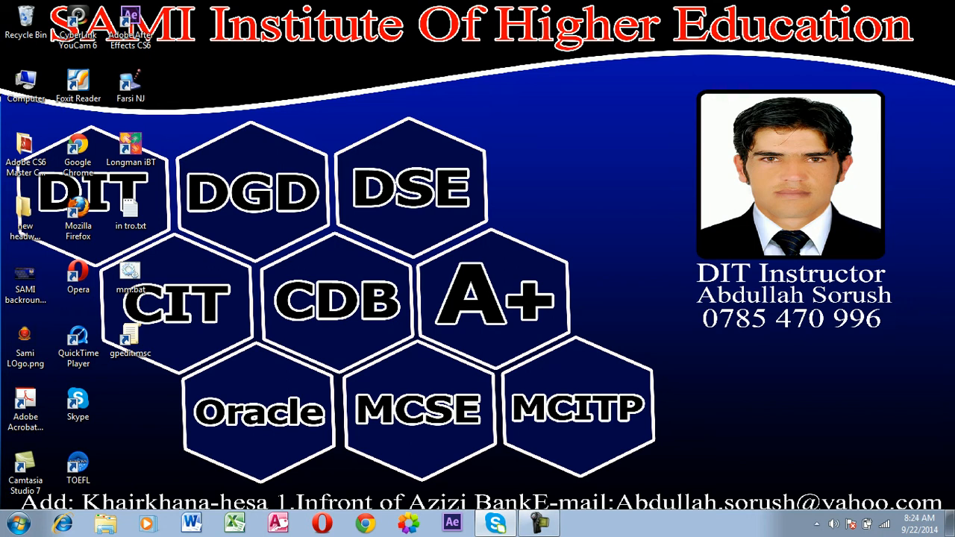
key(super+r)
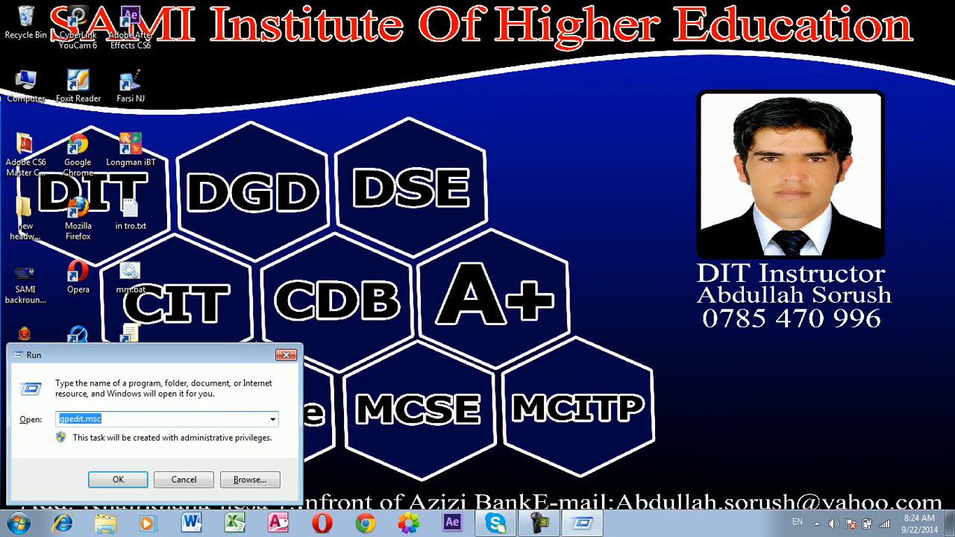
key(Return)
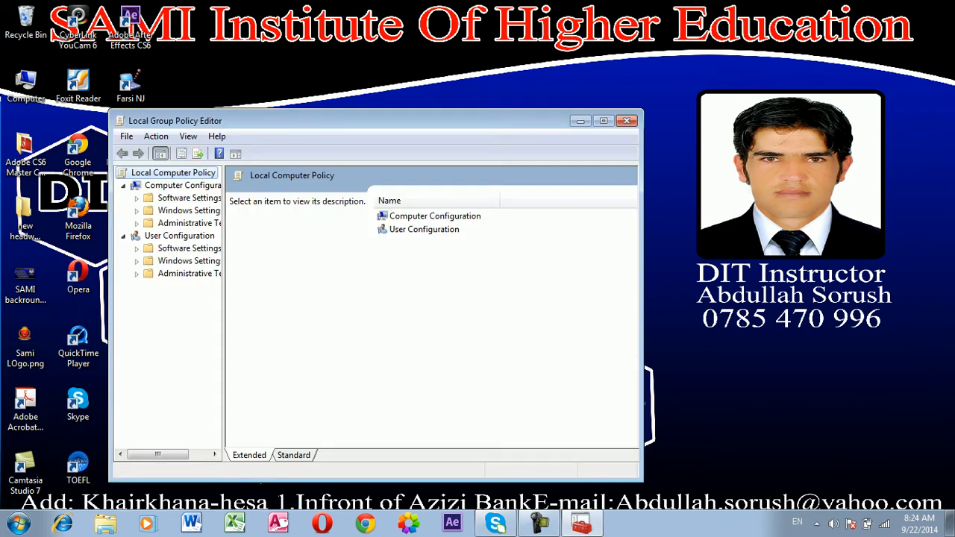
key(super+Up)
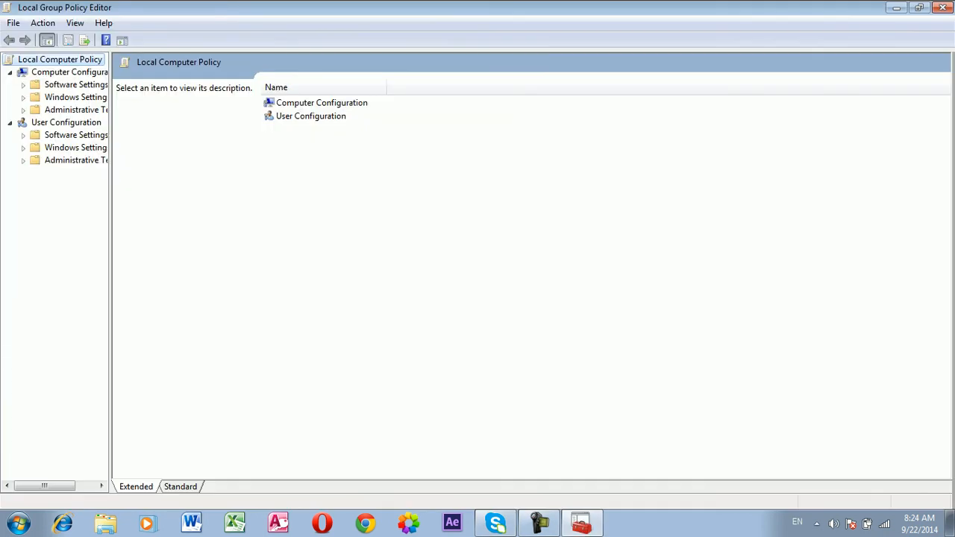
Step: Open the Control Panel policies in the user Administrative Templates and view the description of "Prohibit access to the Control Panel"
click(75, 161)
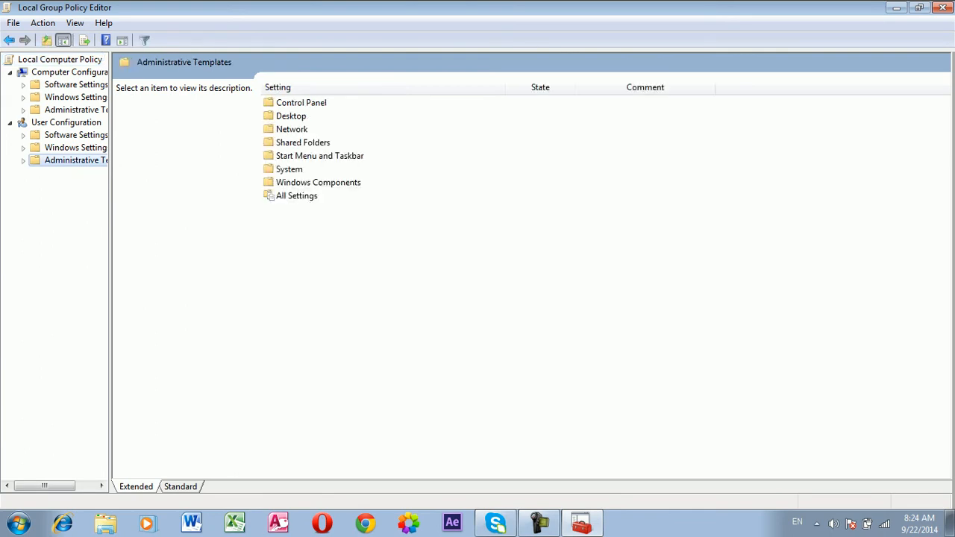
double_click(302, 103)
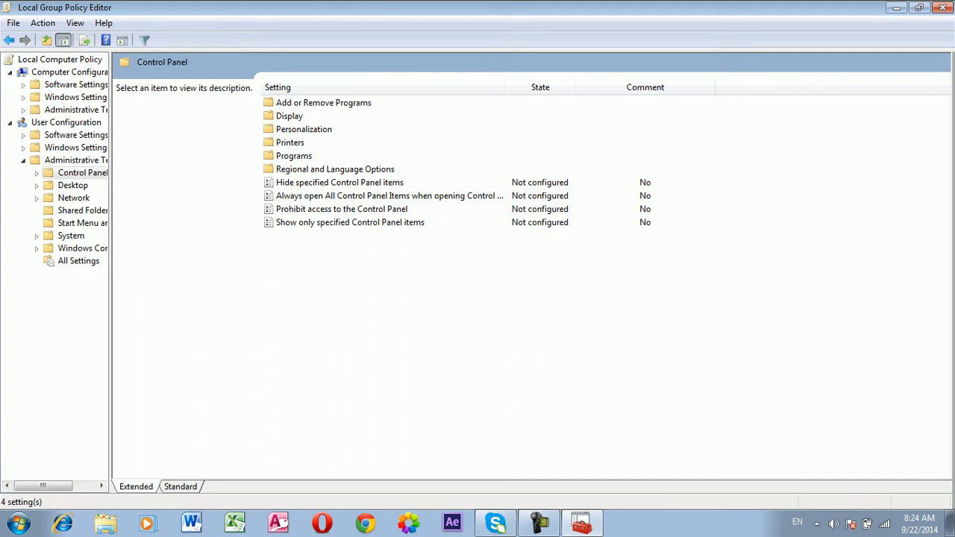
click(342, 210)
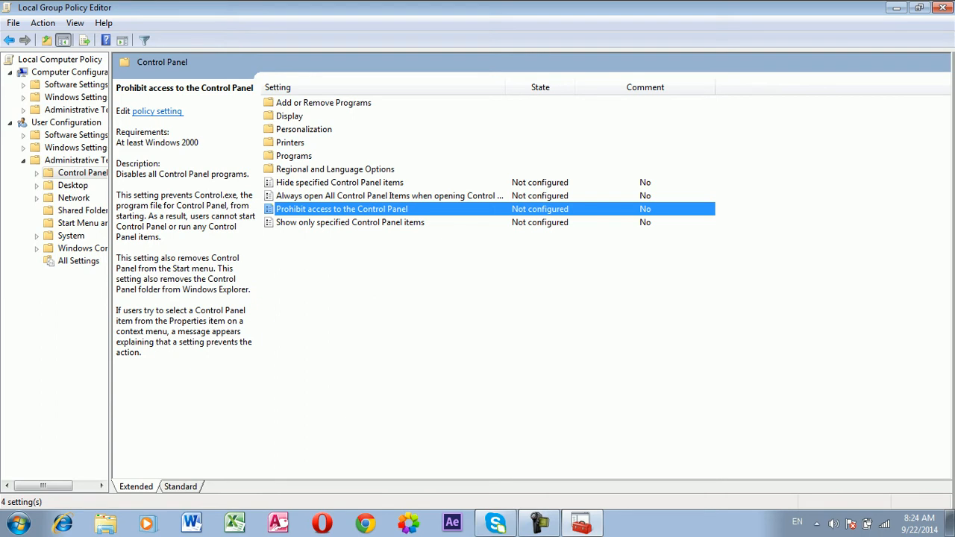
key(super)
click(224, 385)
Step: Set the "Prohibit access to the Control Panel" policy to Enabled, apply it and close its dialog
double_click(341, 209)
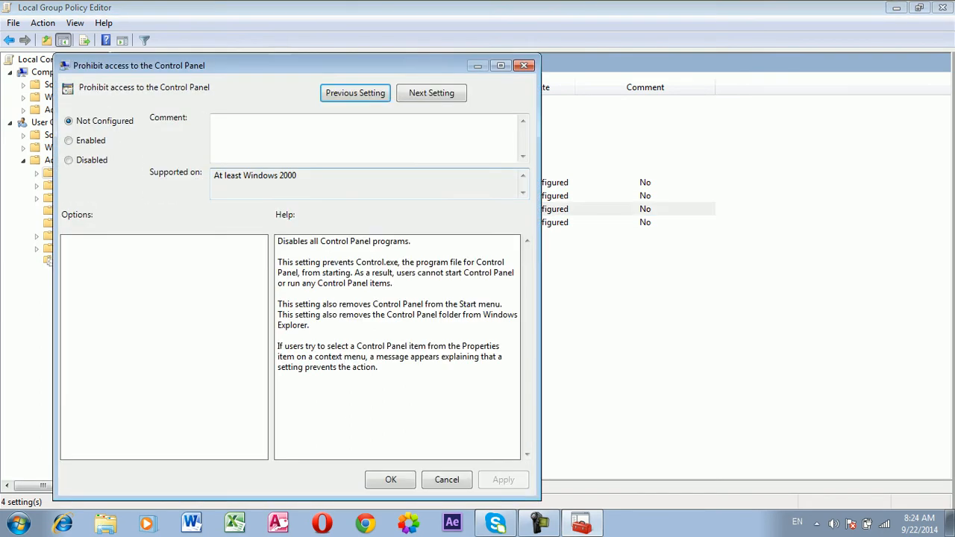
click(69, 140)
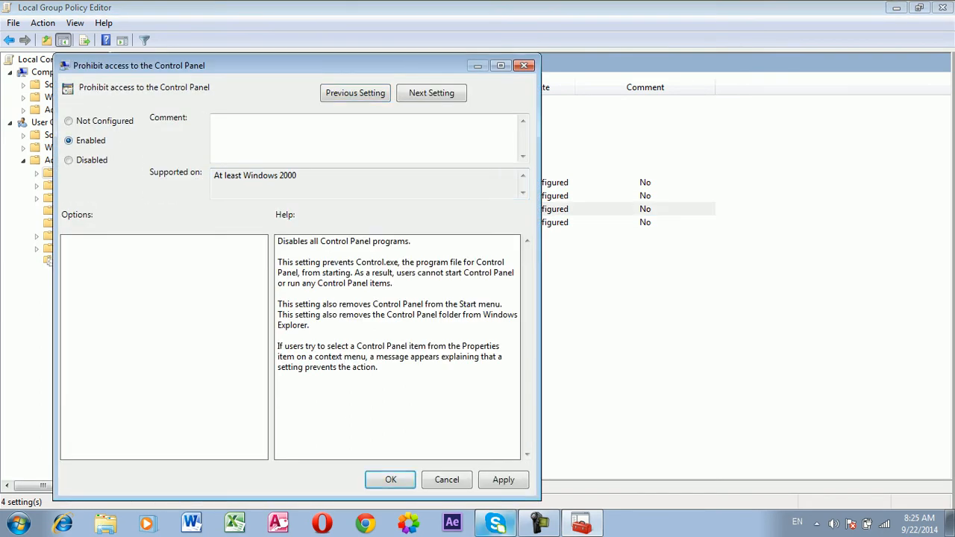
click(504, 480)
click(390, 479)
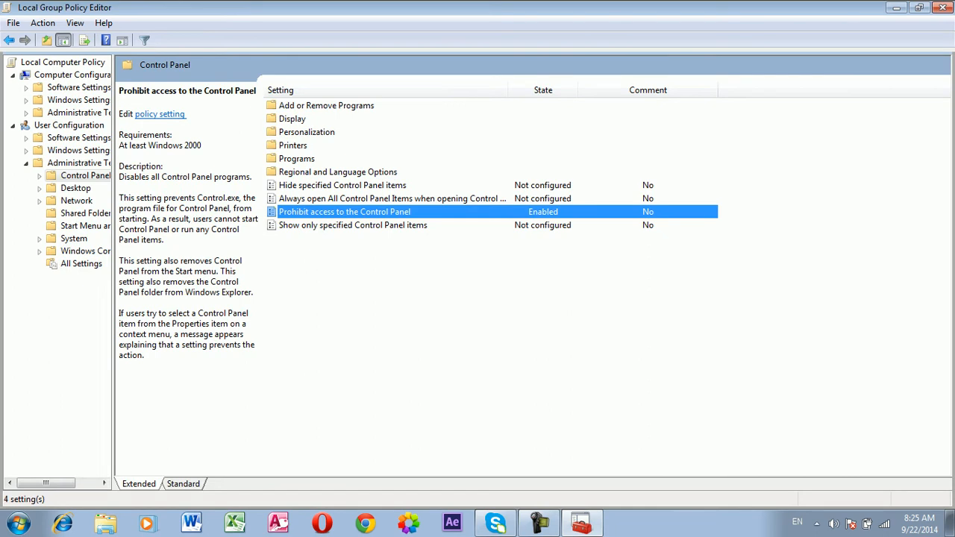
Step: Check the Start menu for the Control Panel entry, then try to open it by running control and dismiss the message
key(super)
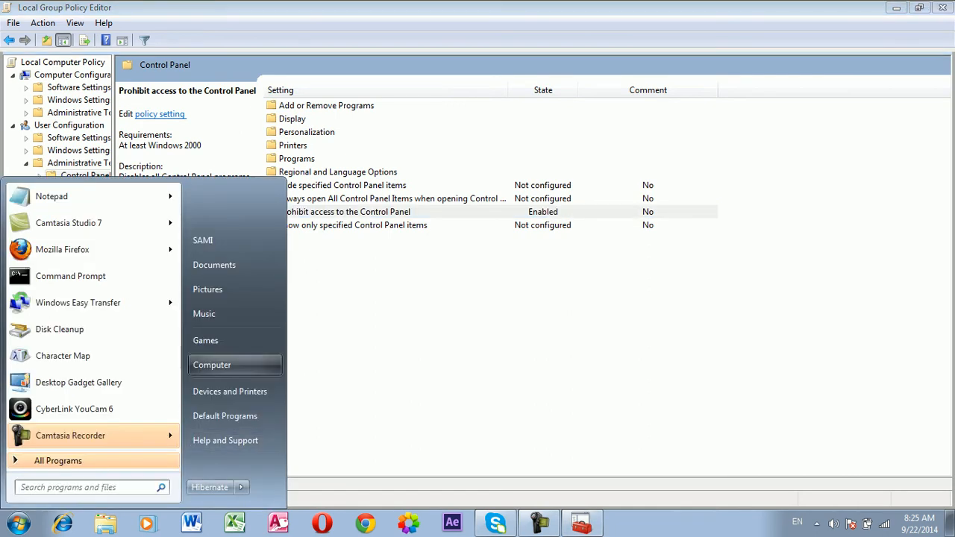
click(463, 328)
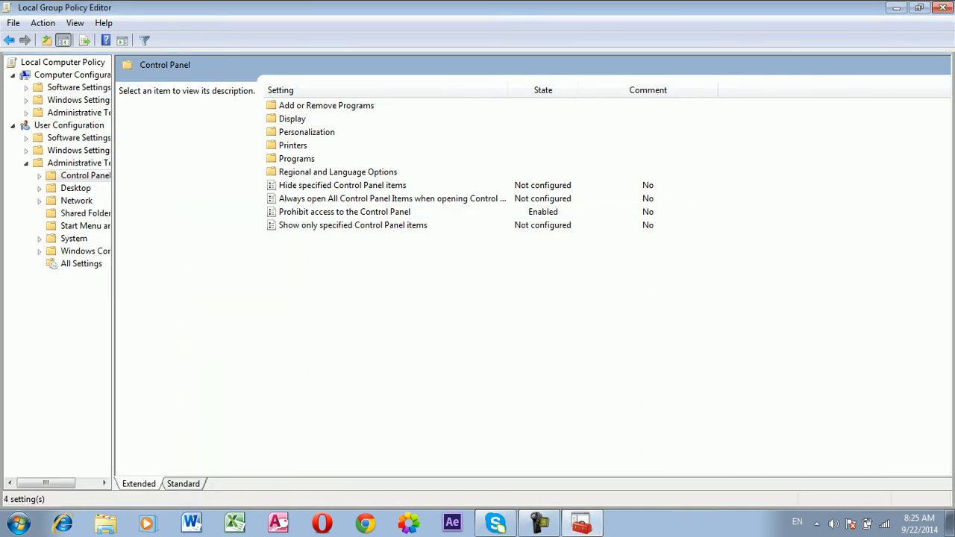
key(super+r)
text(co)
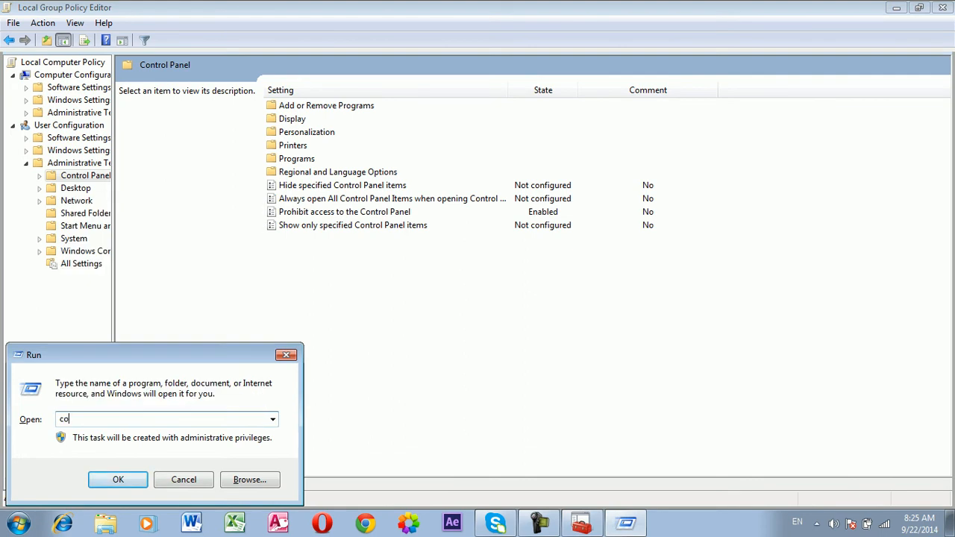
text(ntrol)
key(Return)
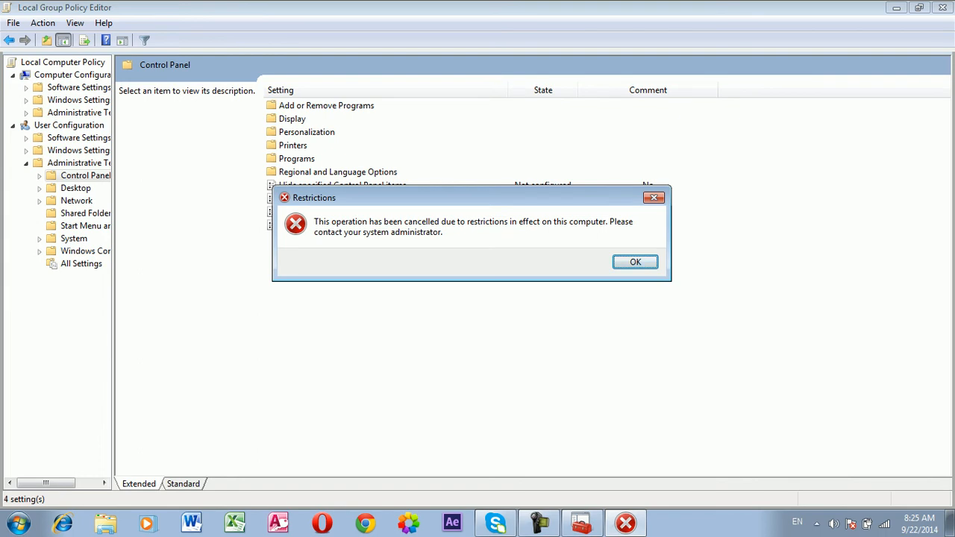
key(Return)
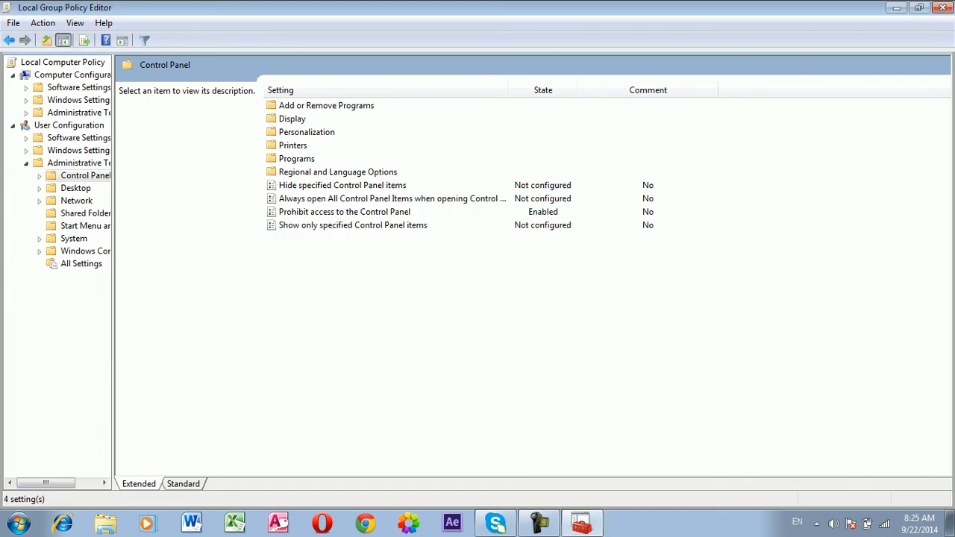
Step: Create a desktop shortcut to control, place it below the gpedit.msc shortcut and try to open the Control Panel with it
key(super+d)
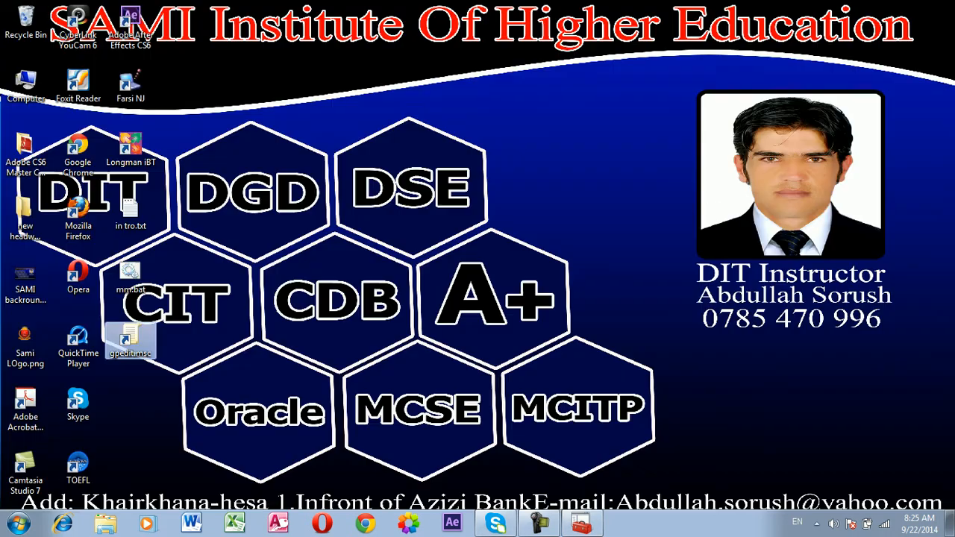
right_click(337, 165)
mouse_move(417, 332)
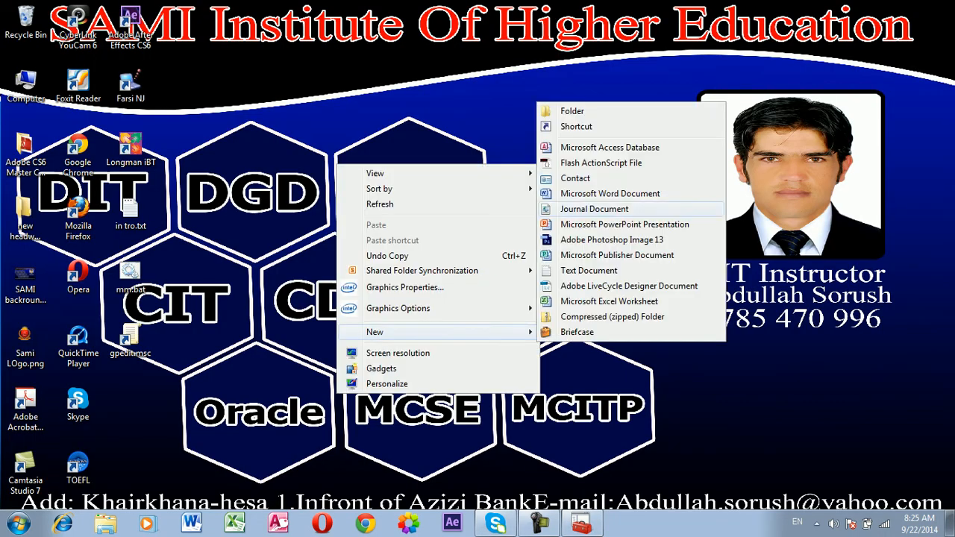
click(576, 126)
text(control)
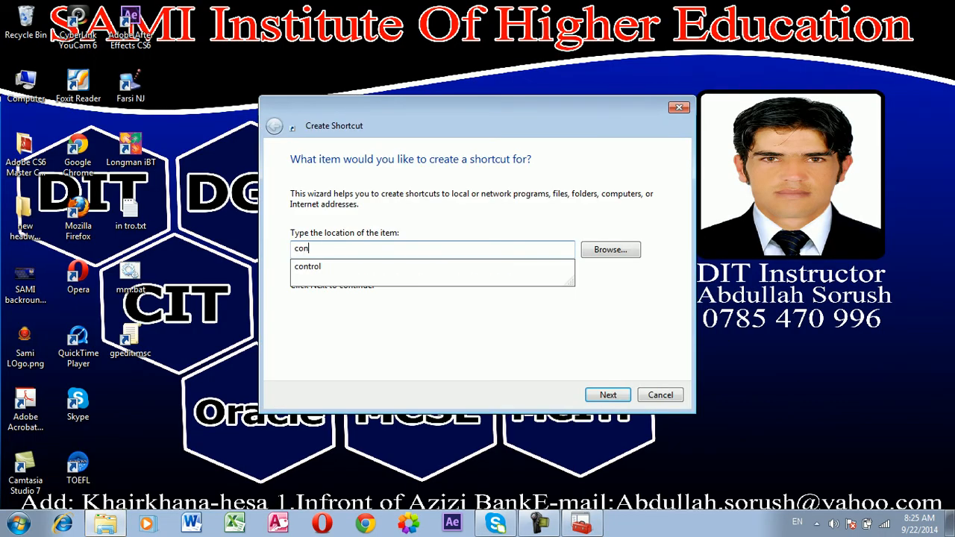
key(Return)
key(Return)
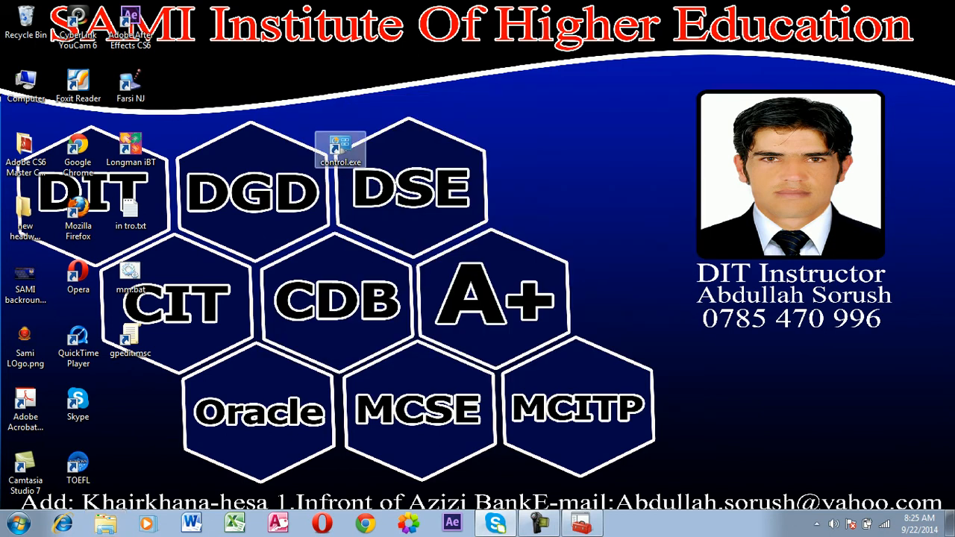
drag(340, 147, 130, 403)
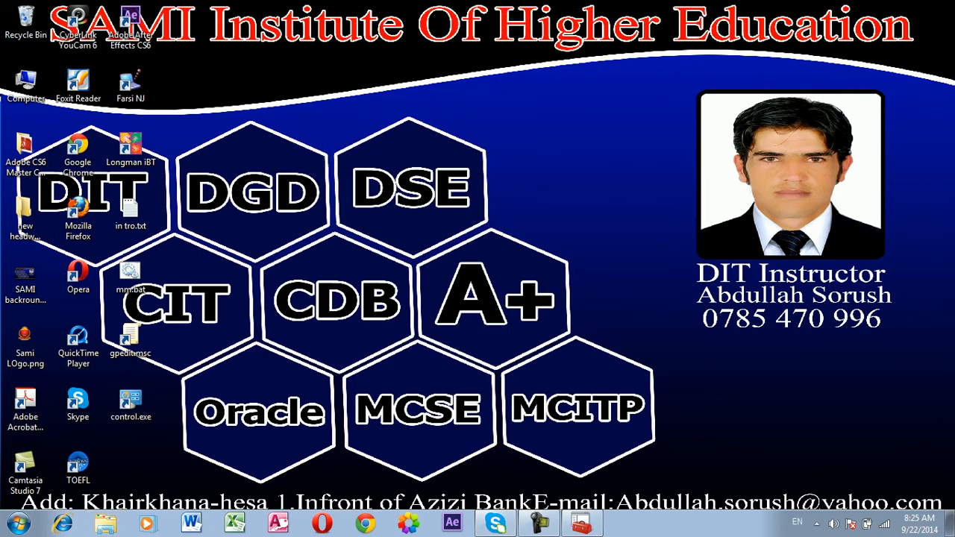
double_click(130, 403)
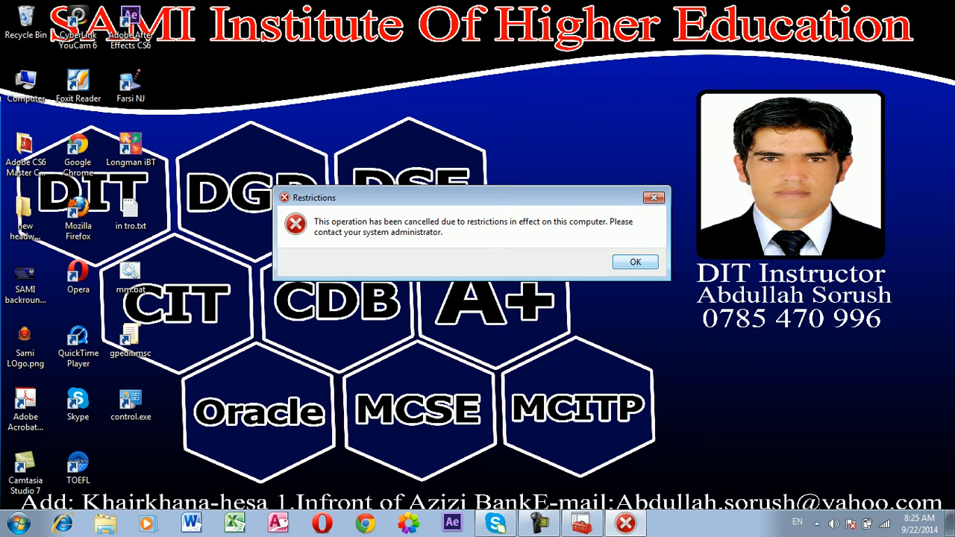
click(635, 262)
Step: Return to the Local Group Policy Editor and set "Prohibit access to the Control Panel" to Not Configured, applying and confirming the change
click(581, 524)
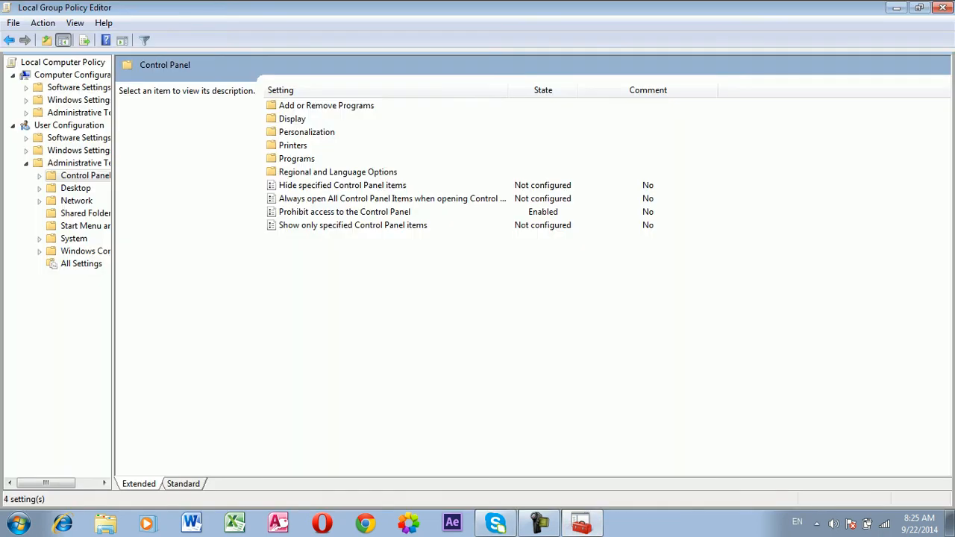
click(344, 212)
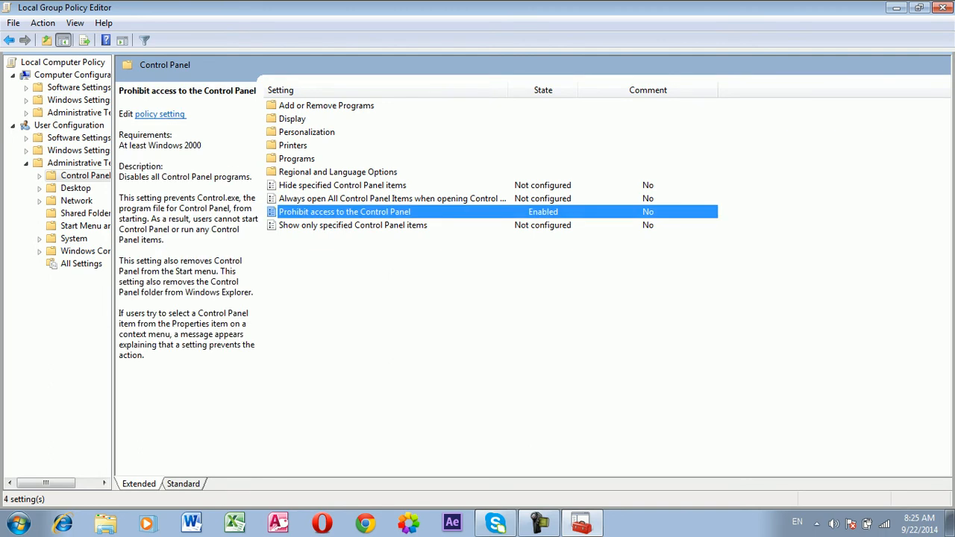
double_click(344, 212)
click(86, 139)
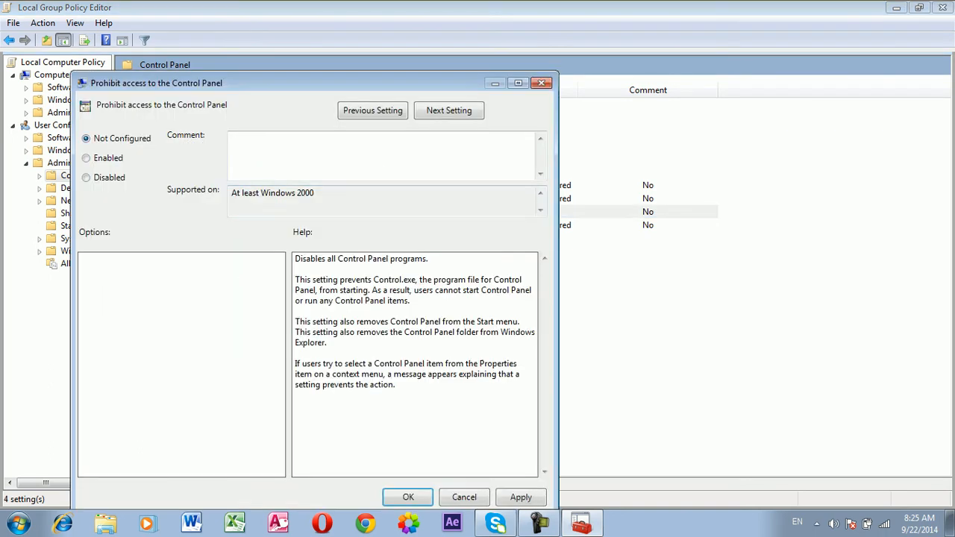
click(521, 497)
click(409, 498)
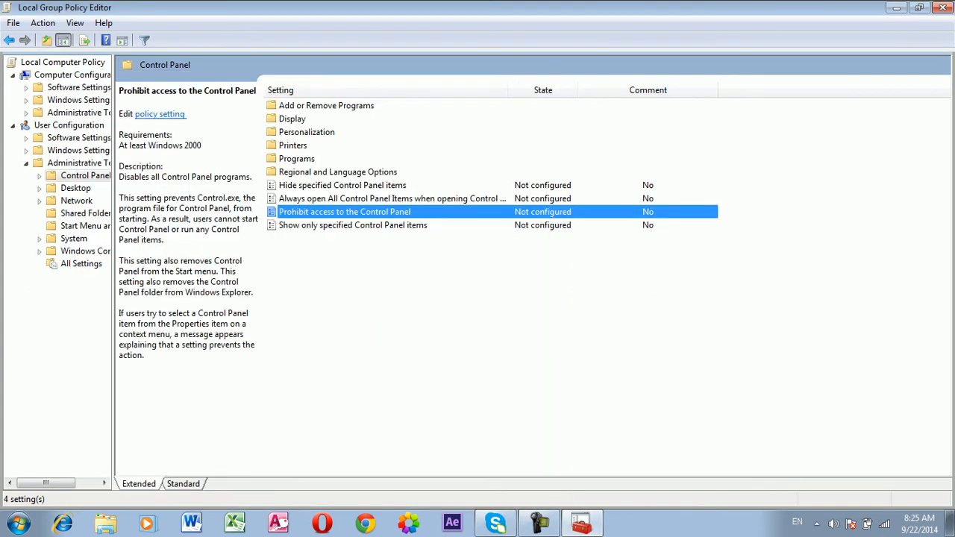
Step: View the descriptions of "Show only specified Control Panel items" and "Hide specified Control Panel items", then close the policy editor
click(352, 225)
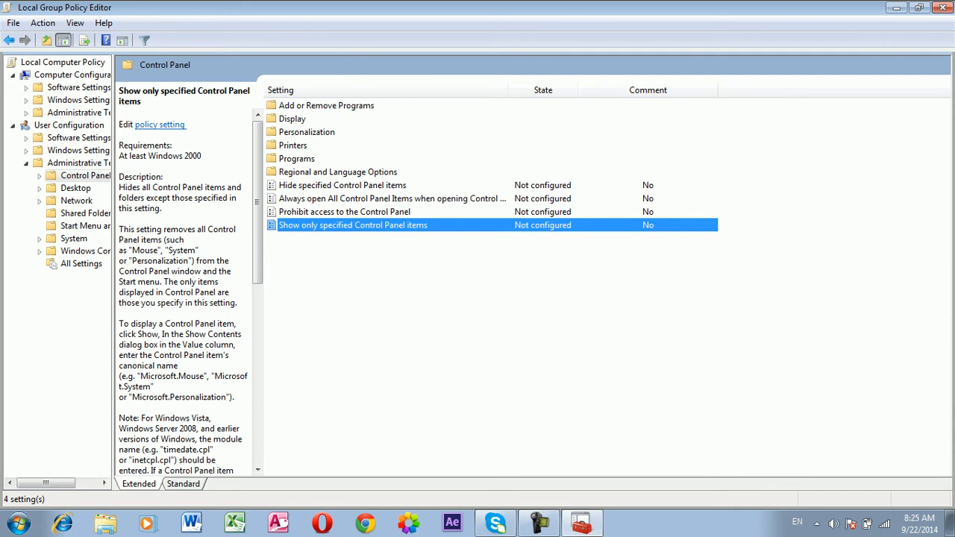
click(342, 185)
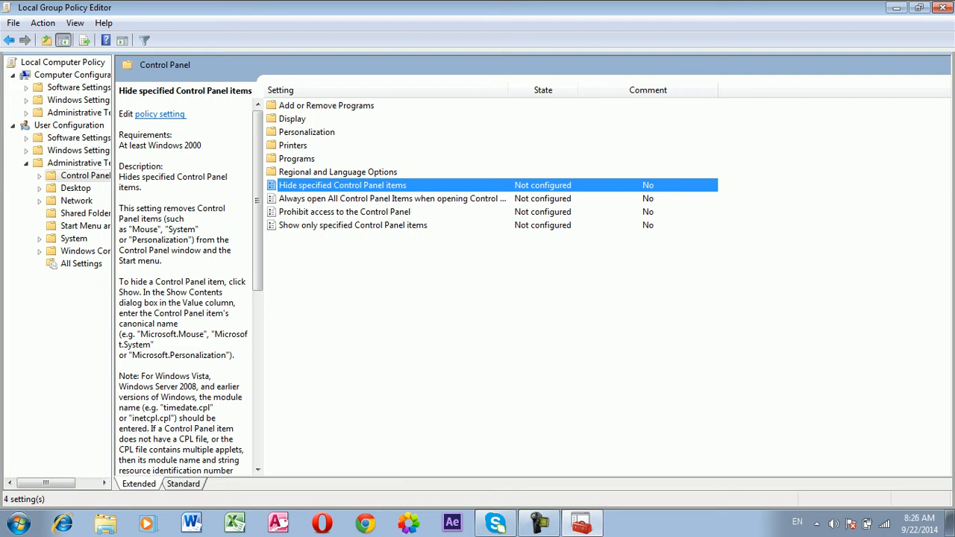
click(942, 7)
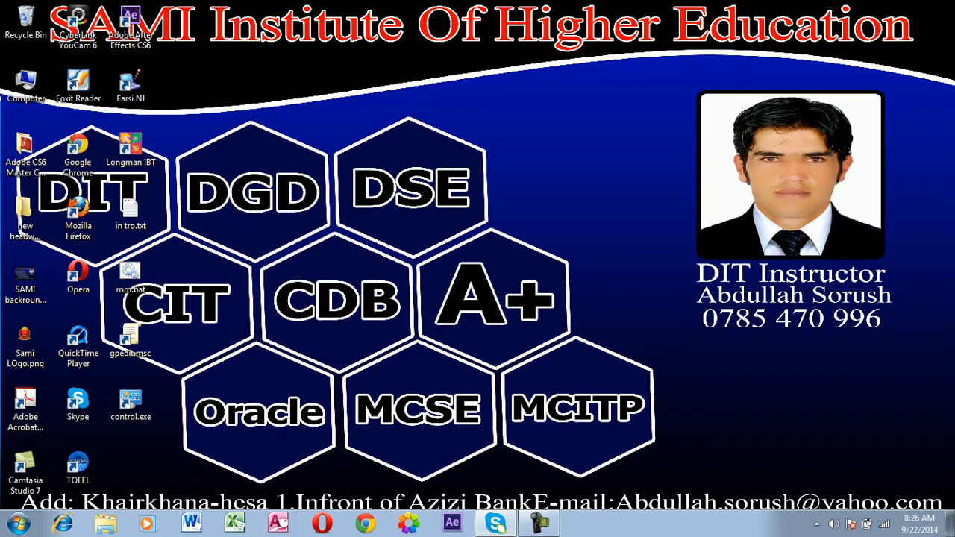
Step: Open the Control Panel, then launch the Local Group Policy Editor with gpedit.msc and maximize it
click(18, 524)
click(218, 385)
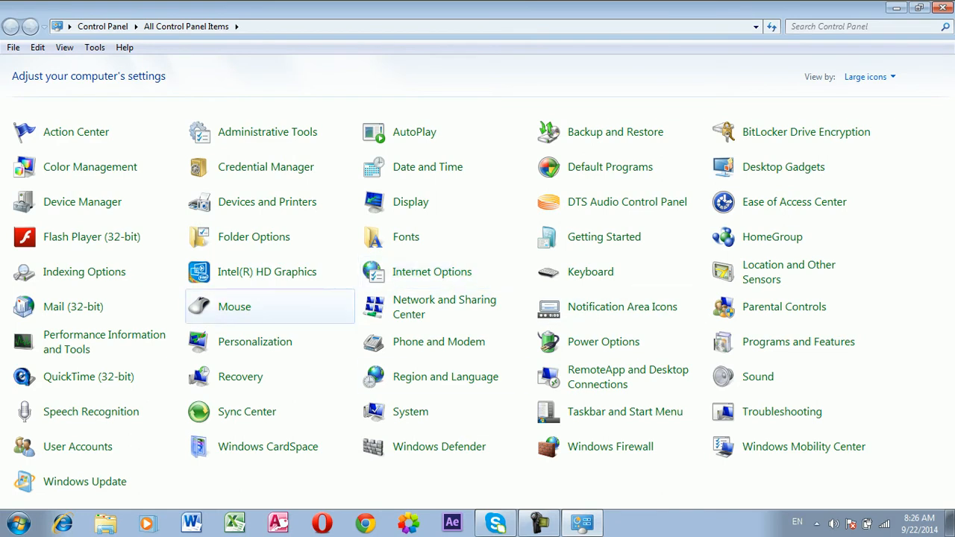
key(super+r)
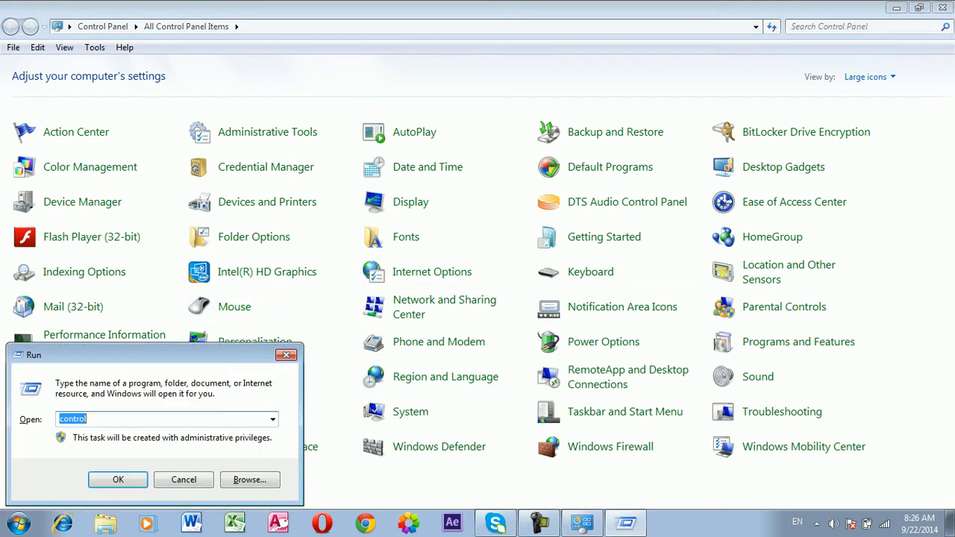
text(gpedit.)
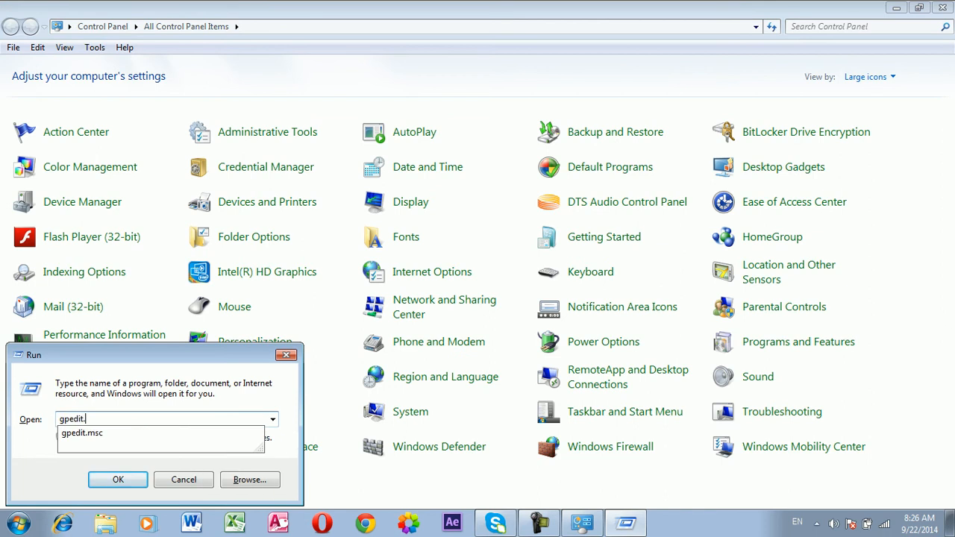
text(msc)
key(Return)
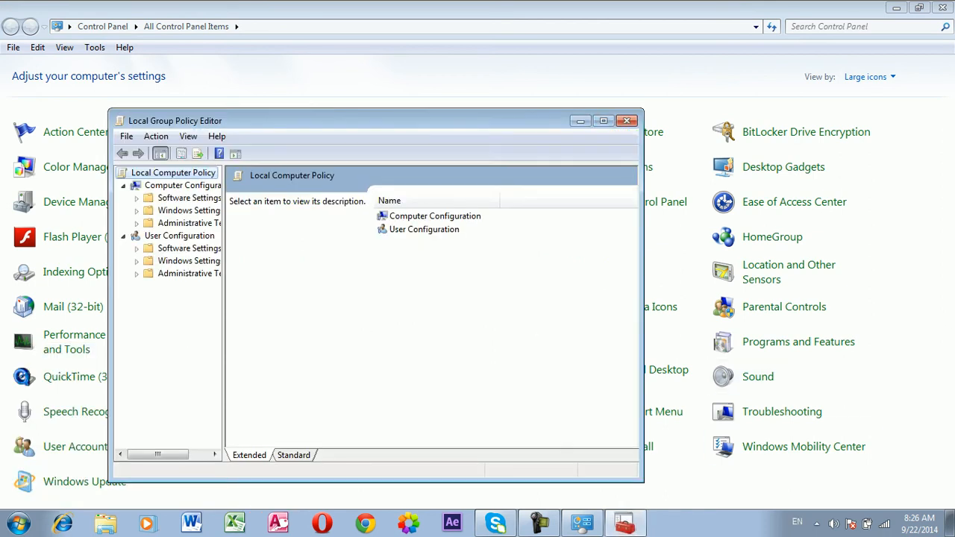
click(603, 120)
Step: Enable "Hide specified Control Panel items" in the user Administrative Templates and open its list of disallowed Control Panel items
click(76, 160)
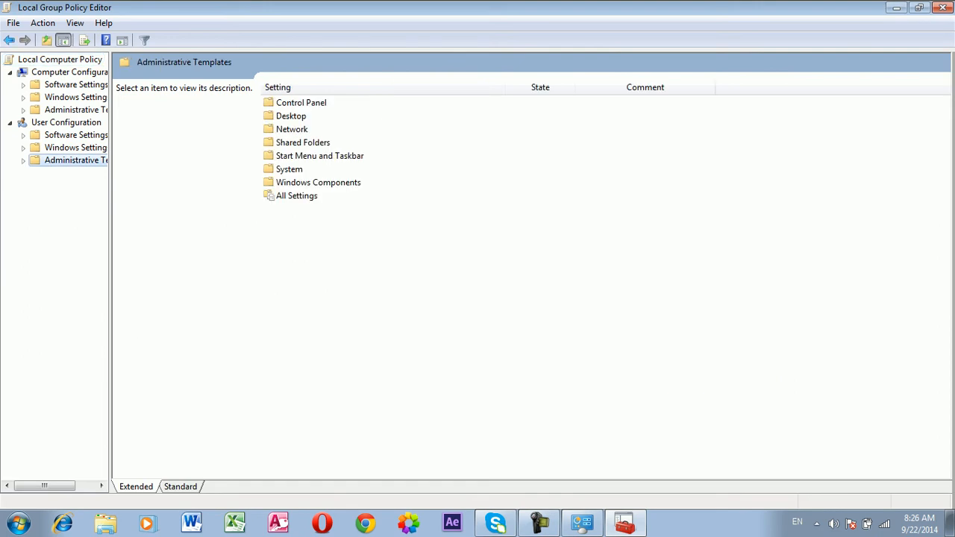
double_click(302, 103)
double_click(340, 183)
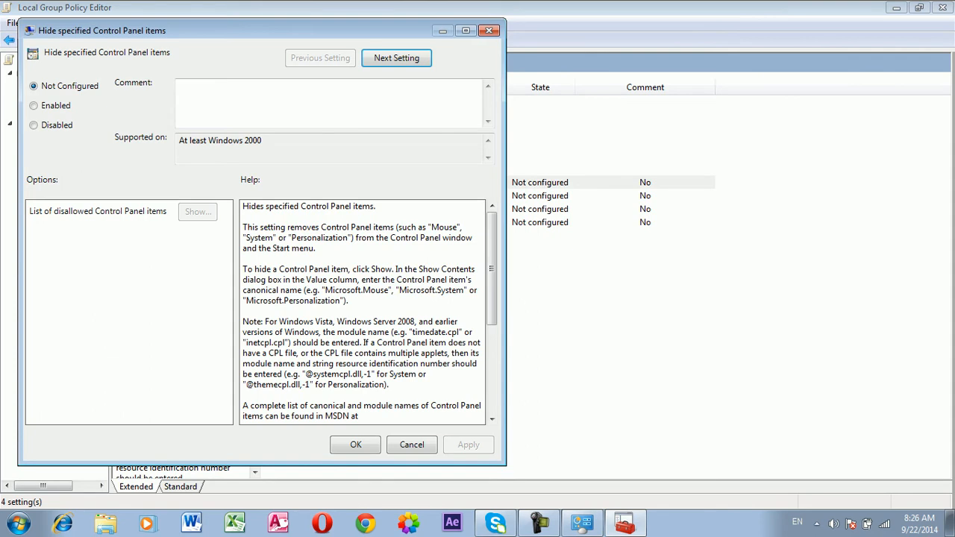
click(34, 105)
click(197, 211)
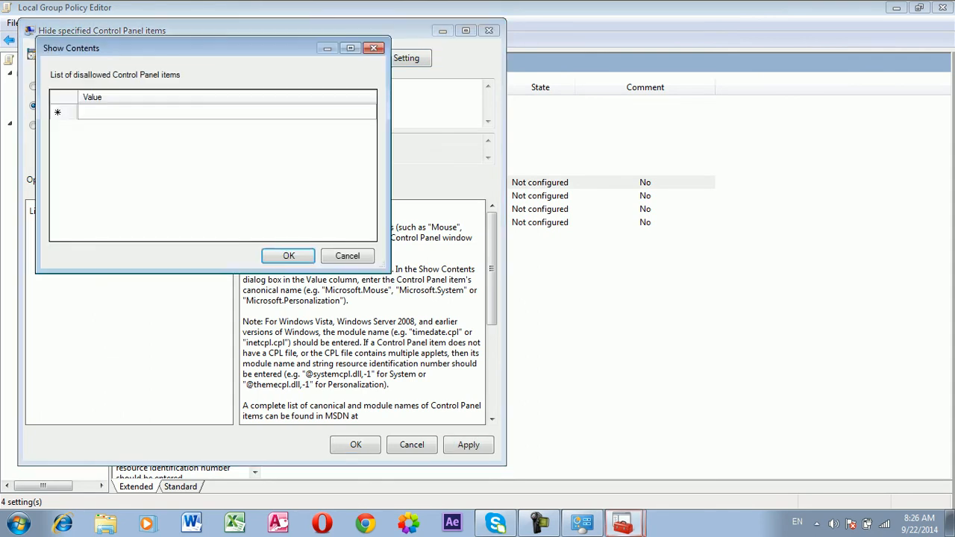
Step: Add mouse to the list of disallowed Control Panel items, then apply the policy and close its dialog
click(200, 112)
click(200, 111)
text(mouse)
key(Return)
key(Return)
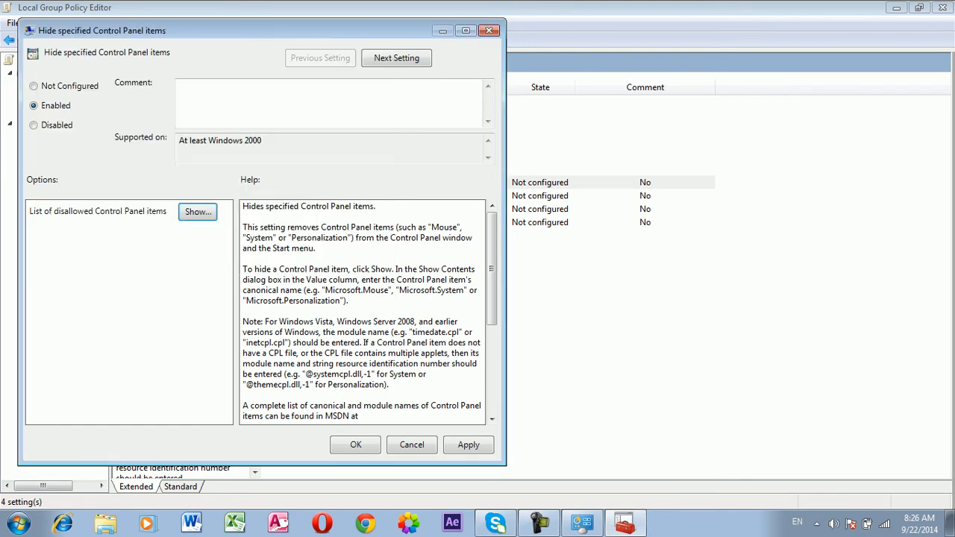
click(468, 444)
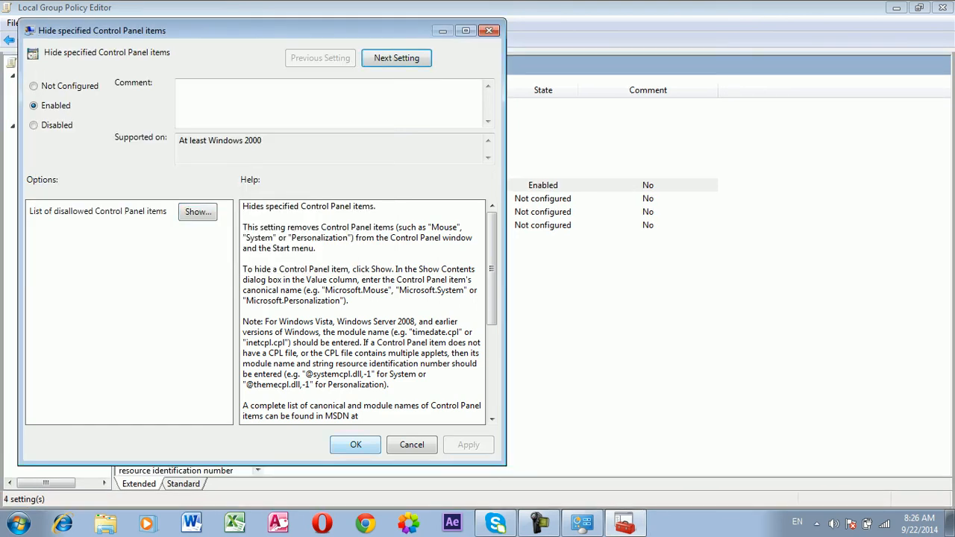
click(355, 444)
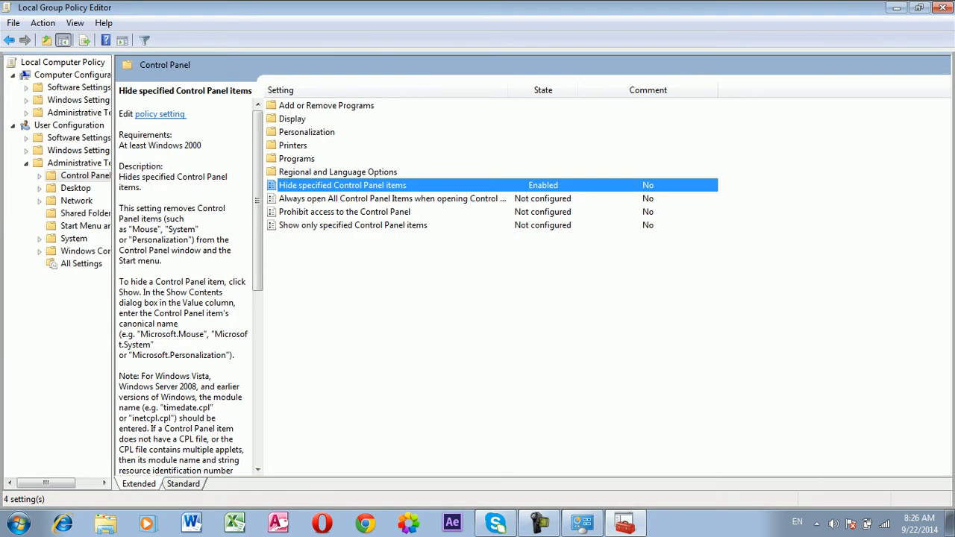
Step: Minimize the policy editor, close and reopen the Control Panel to check whether Mouse is still listed, then close it
click(896, 7)
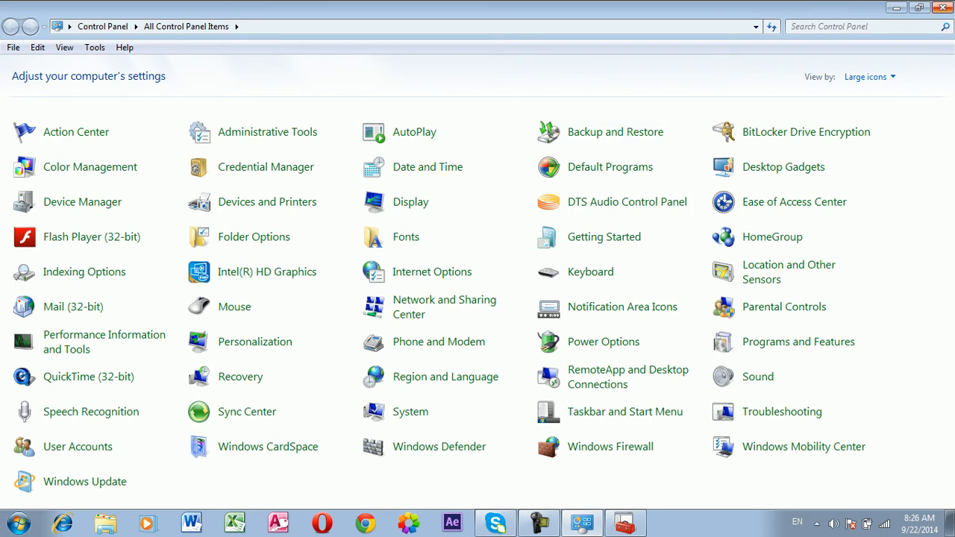
click(942, 8)
key(super)
click(223, 386)
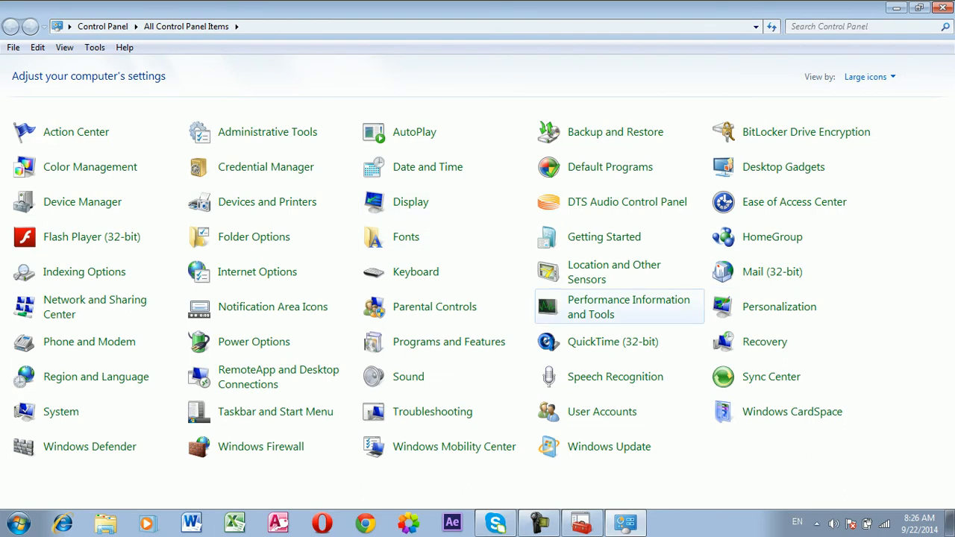
click(943, 8)
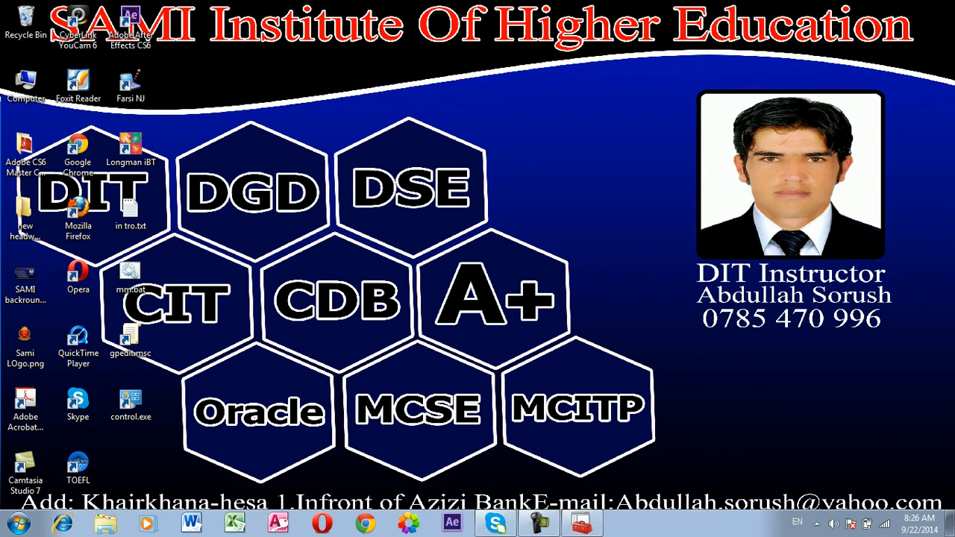
Step: Set the "Hide specified Control Panel items" policy back to Not Configured and confirm its dialog
click(582, 524)
double_click(342, 185)
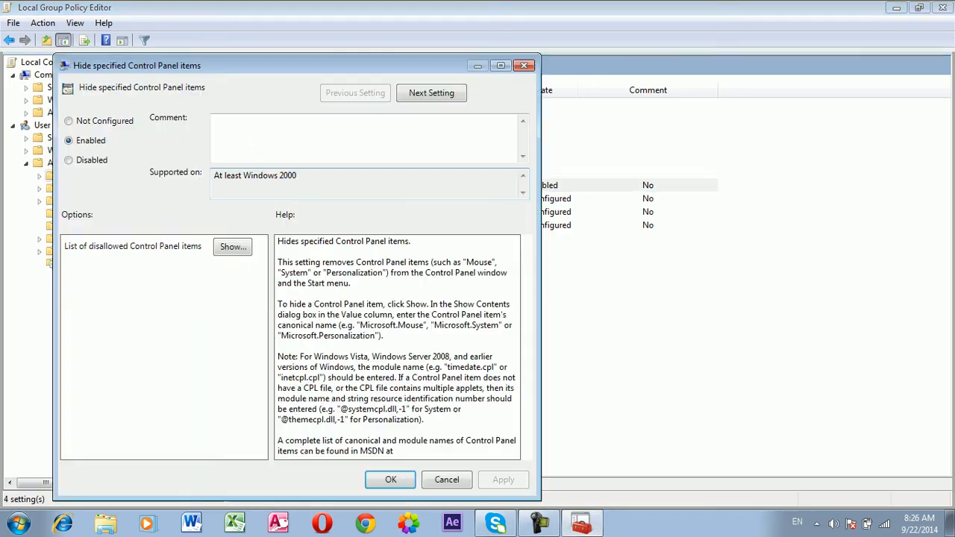
click(69, 121)
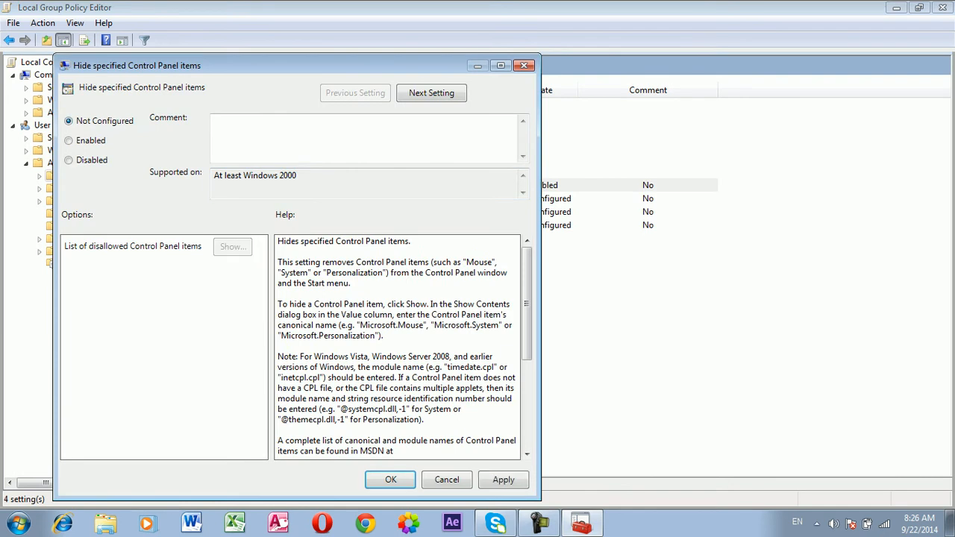
click(391, 479)
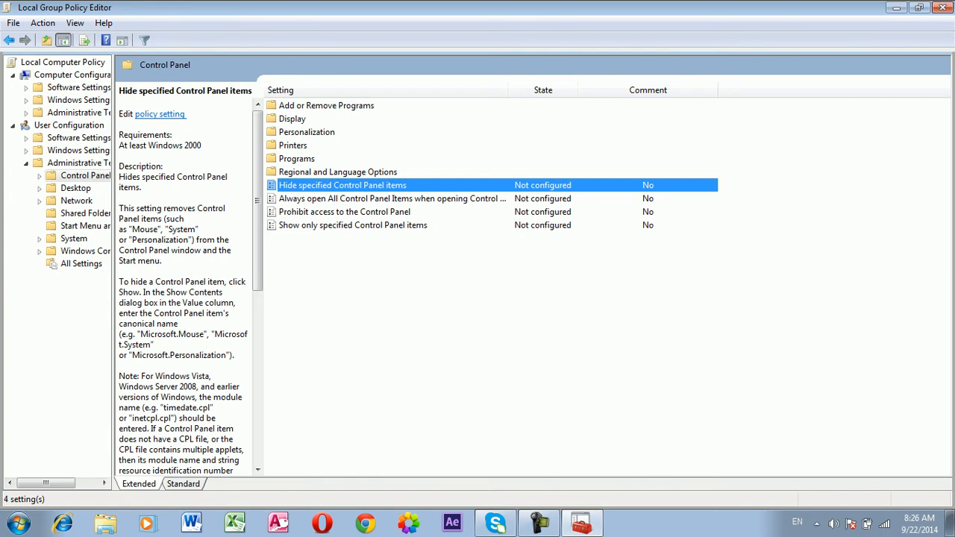
Step: Close the Devices and Printers window, reopen the Control Panel to check whether Mouse is listed again, and close it
key(super)
click(223, 406)
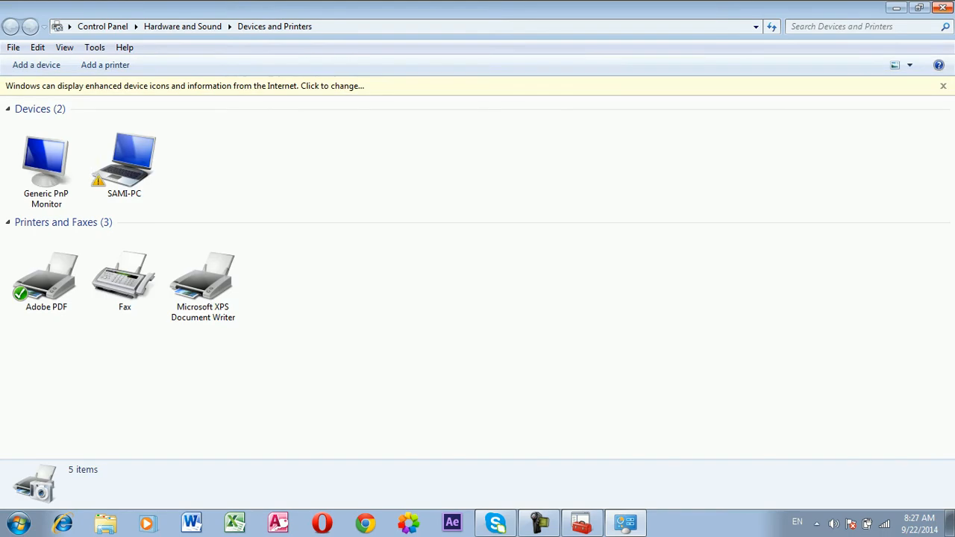
click(943, 8)
key(super)
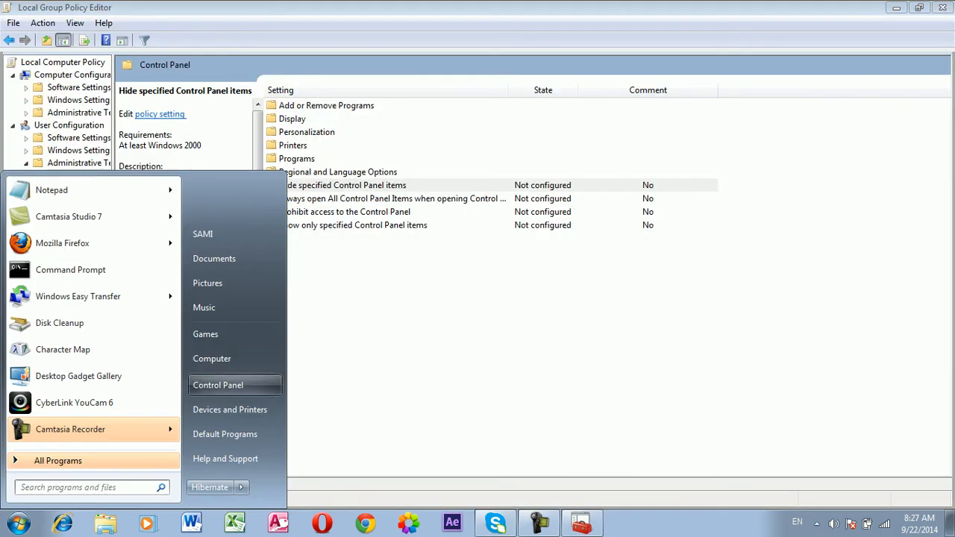
click(216, 385)
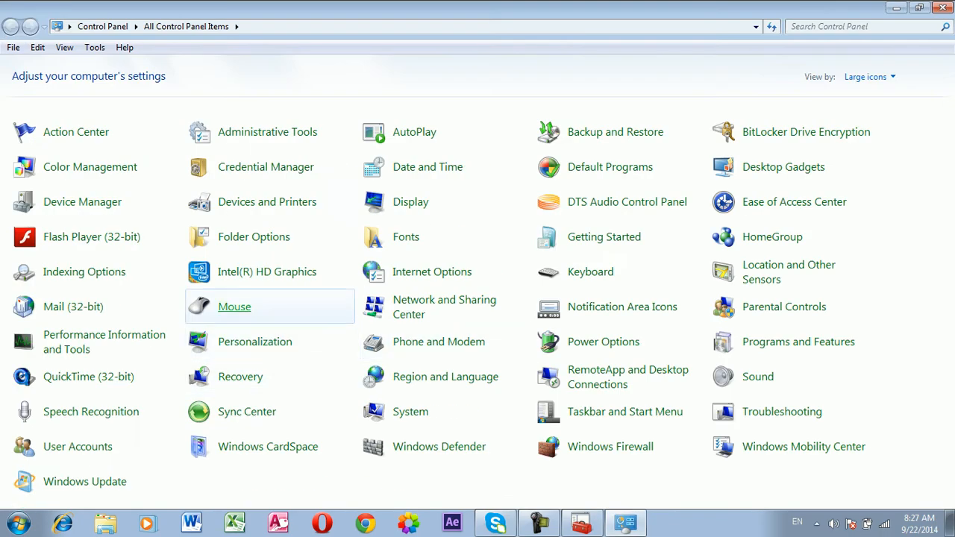
click(943, 7)
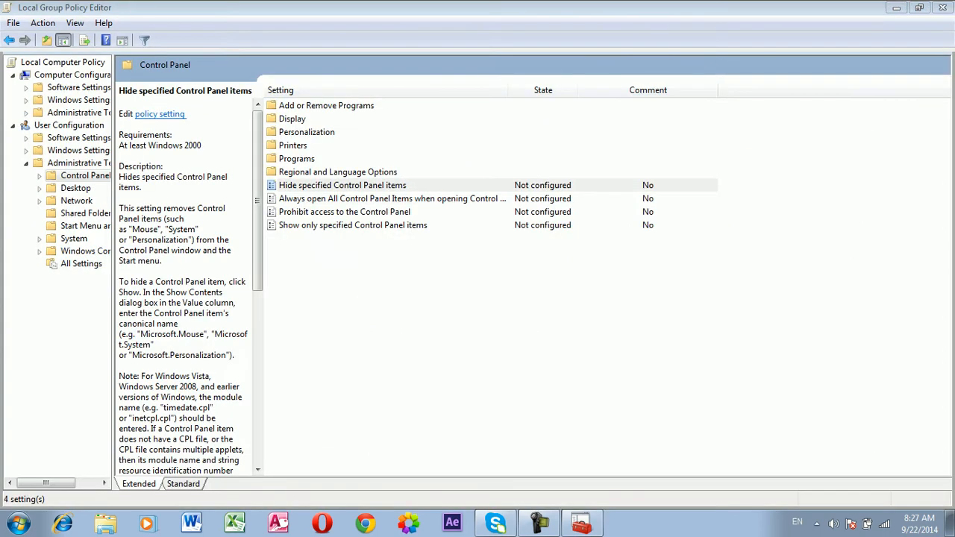
Step: Enable "Show only specified Control Panel items", add mouse to its list of allowed Control Panel items, and apply and confirm the policy
double_click(353, 226)
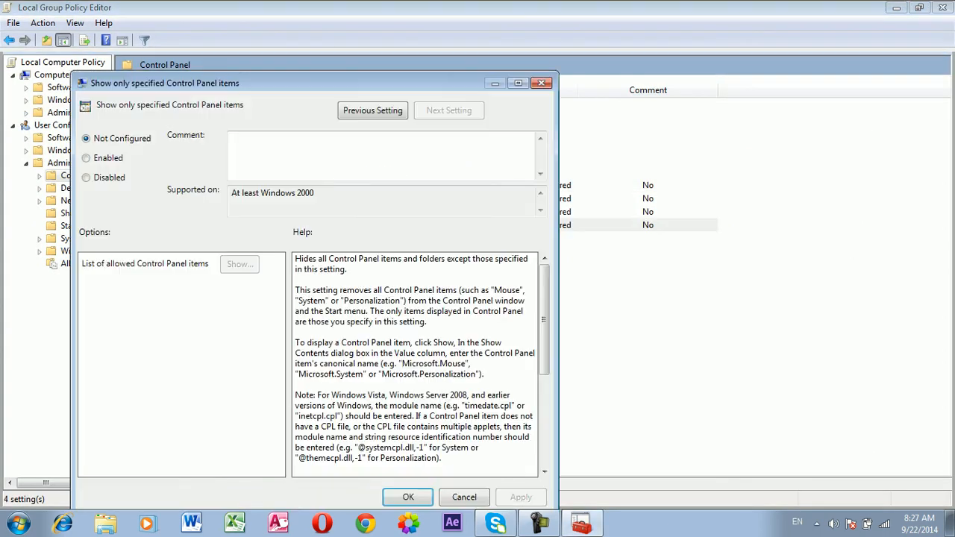
click(86, 157)
click(240, 264)
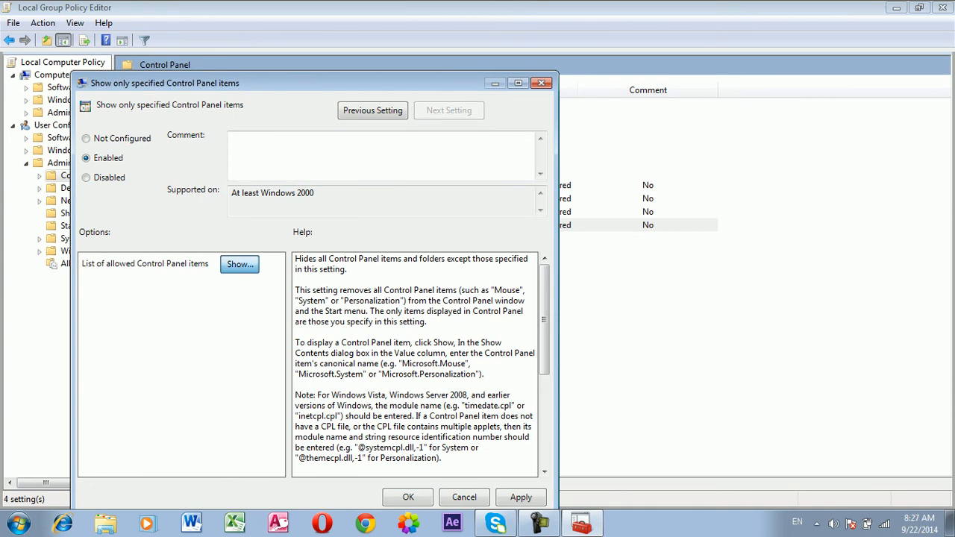
double_click(279, 164)
text(mouse)
key(Return)
click(521, 497)
click(408, 497)
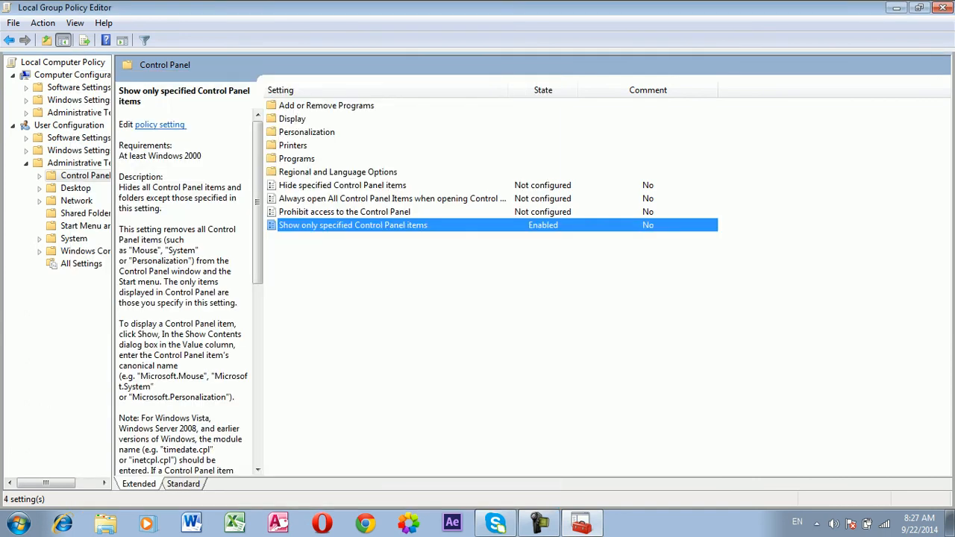
Step: Open the Control Panel to check which items are still shown under the new policy, and close it
click(18, 523)
click(220, 385)
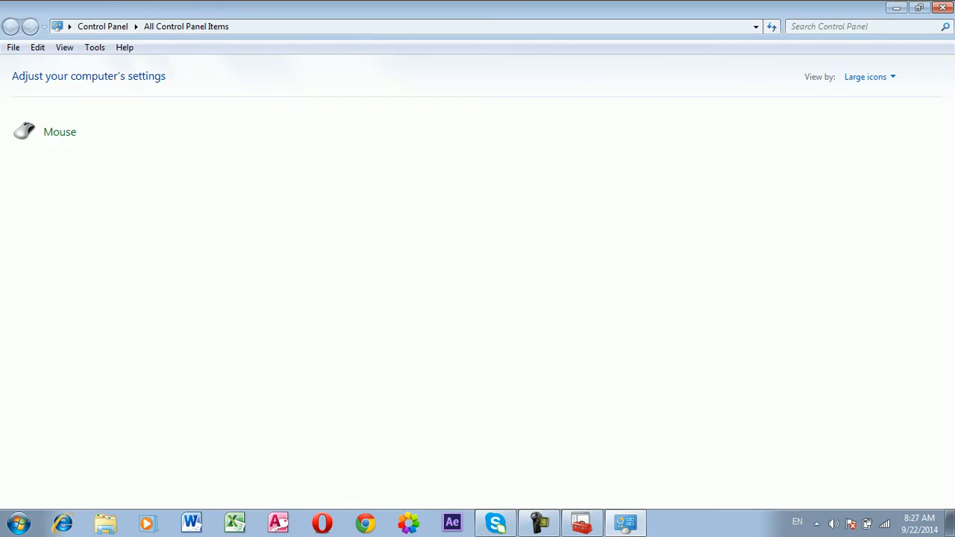
click(942, 6)
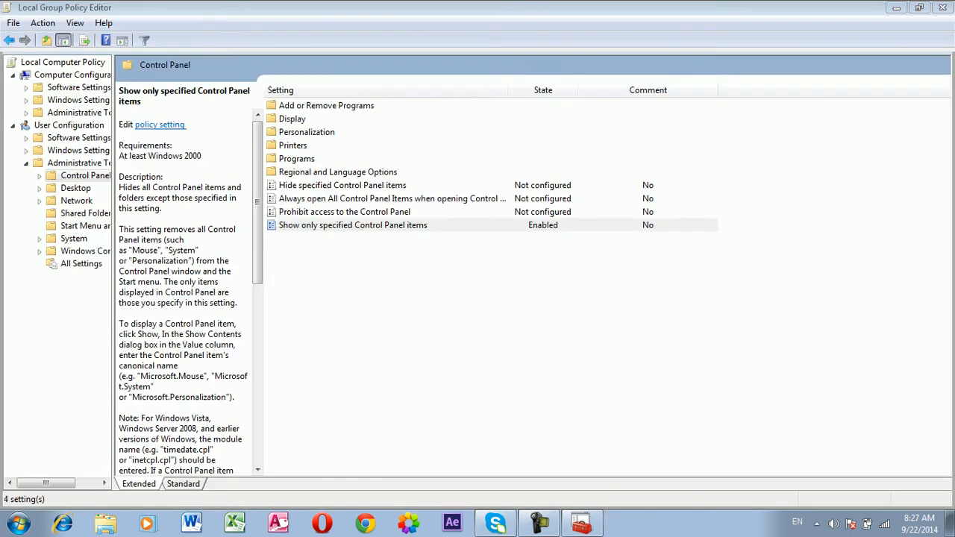
Step: Set the "Show only specified Control Panel items" policy back to Not Configured and confirm its dialog
double_click(353, 225)
click(122, 157)
drag(313, 101, 287, 29)
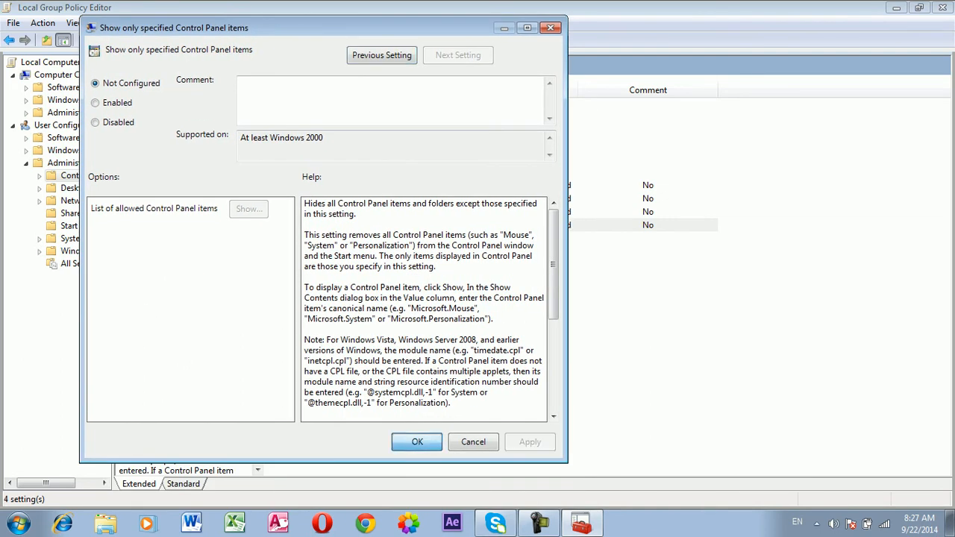
click(417, 442)
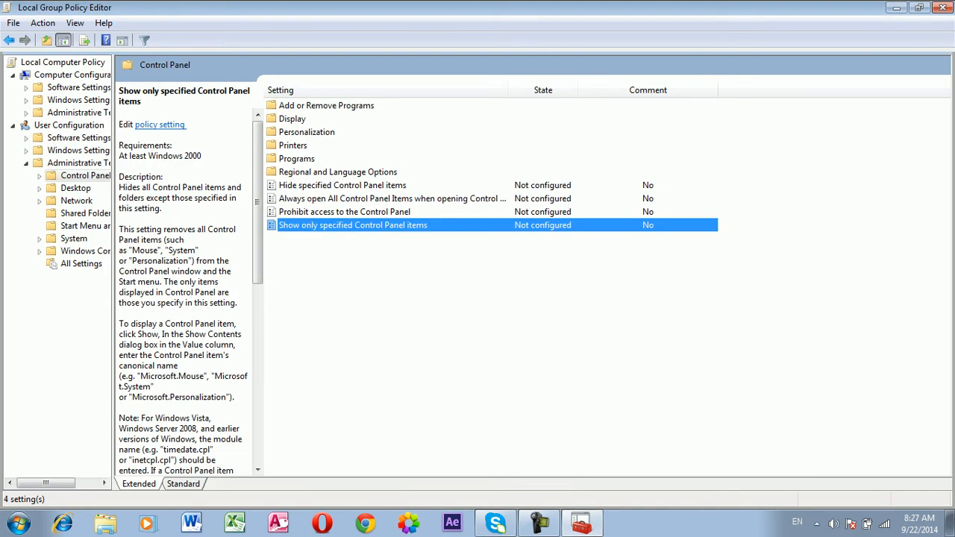
Step: Select the Add or Remove Programs policy folder, view Programs and Features in the Control Panel, and return to the policy editor
click(326, 106)
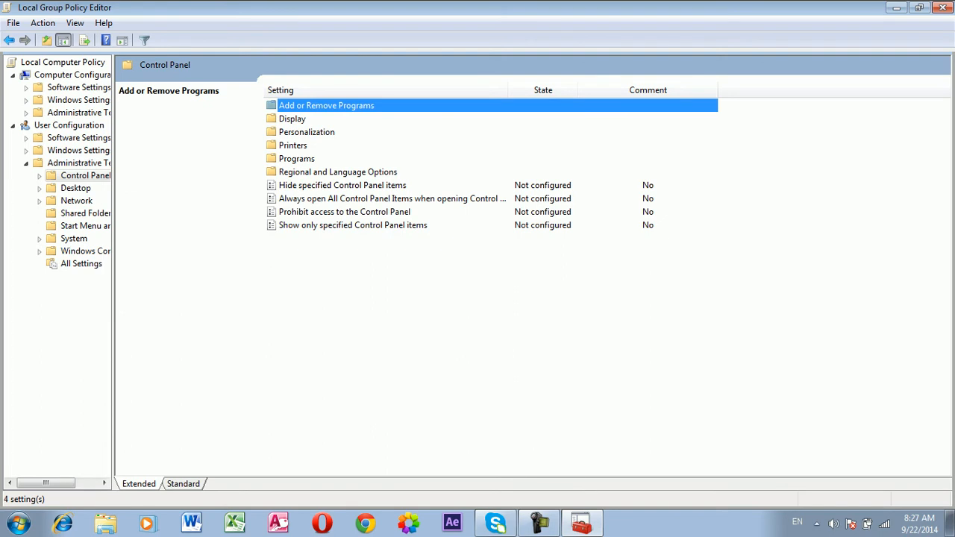
key(super)
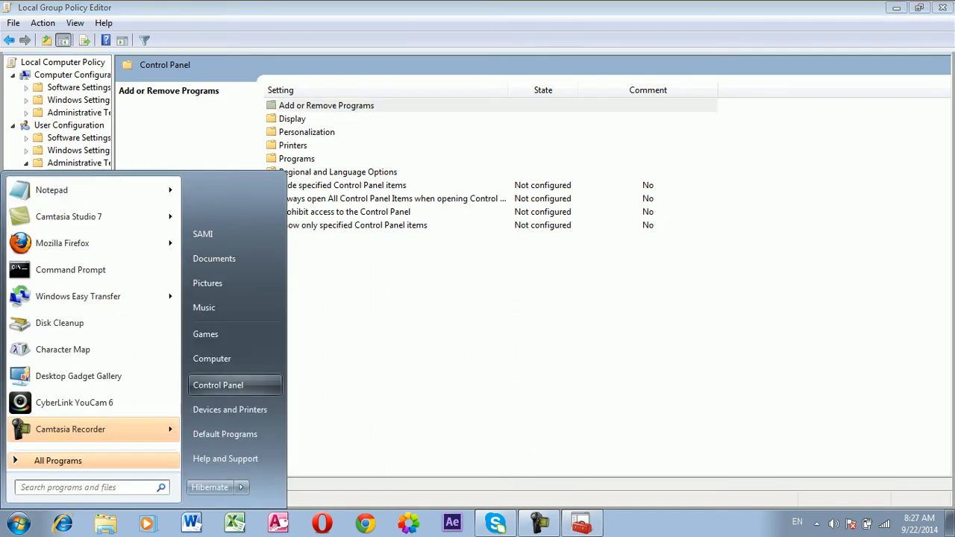
click(213, 386)
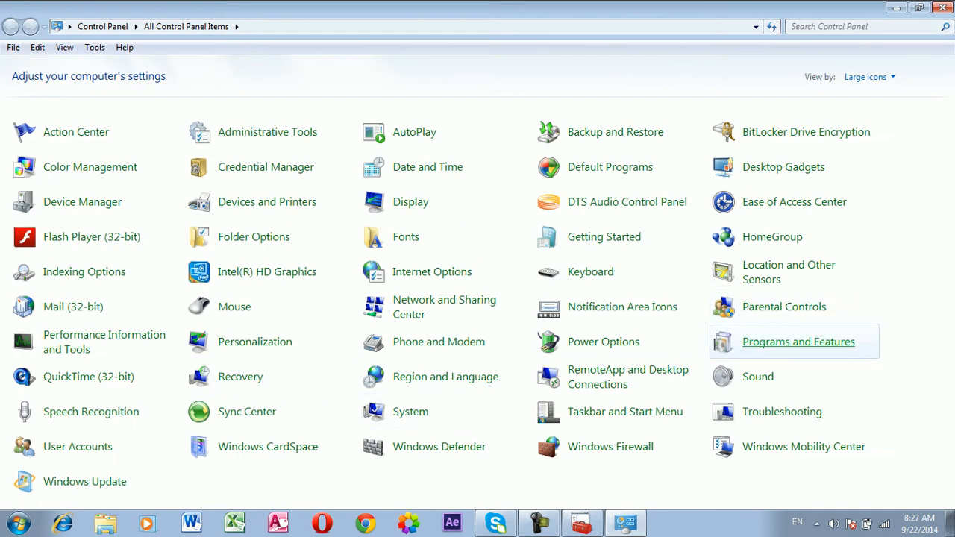
click(799, 342)
click(224, 241)
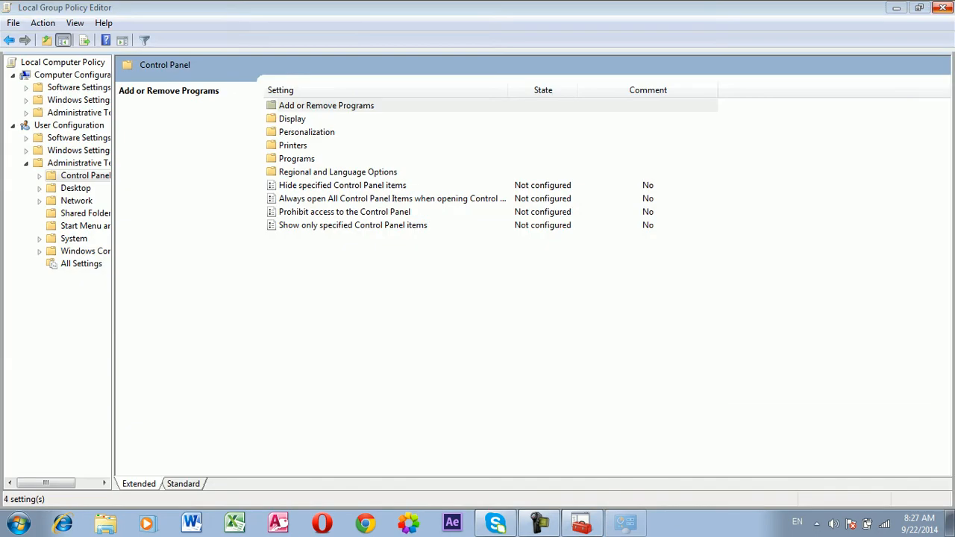
Step: Open the Add or Remove Programs policies, read the description of "Remove Add or Remove Programs", and return to the Control Panel policy folder
double_click(326, 105)
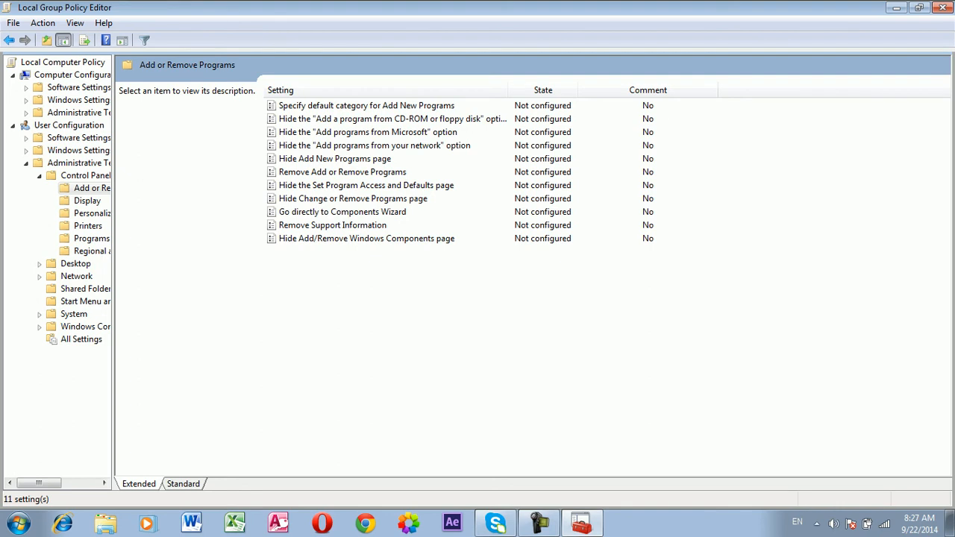
click(335, 159)
click(343, 173)
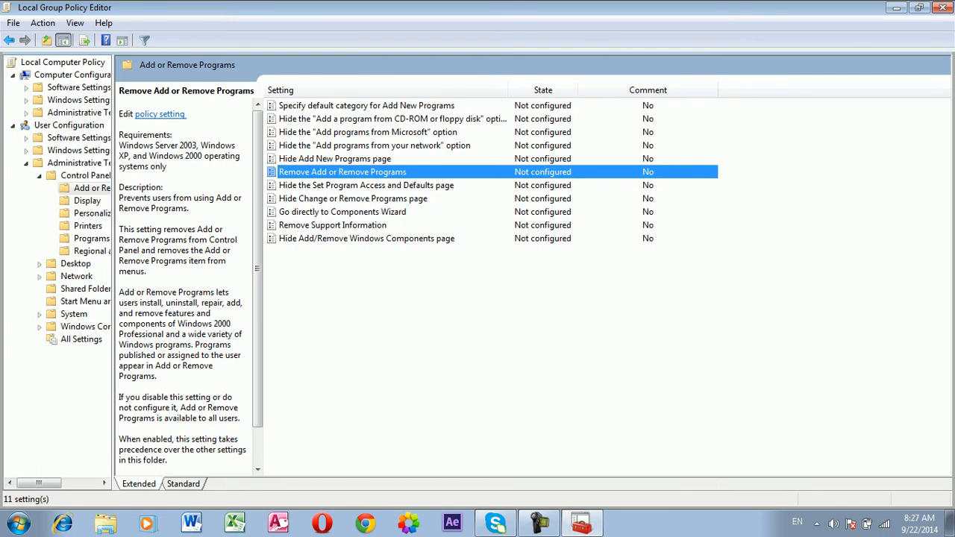
click(40, 176)
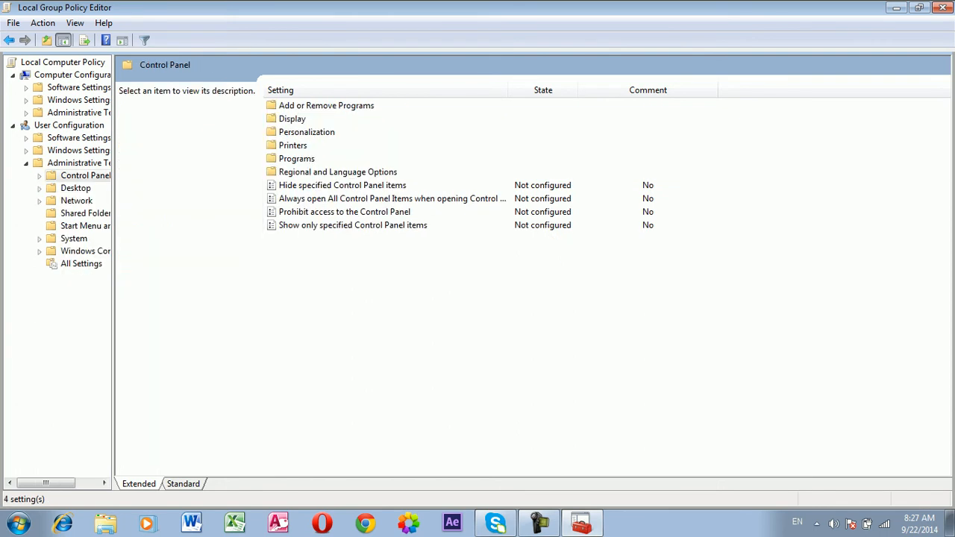
Step: Select the Display policy folder, open the Control Panel to view the matching Display item, and close it
click(293, 119)
key(super)
click(216, 385)
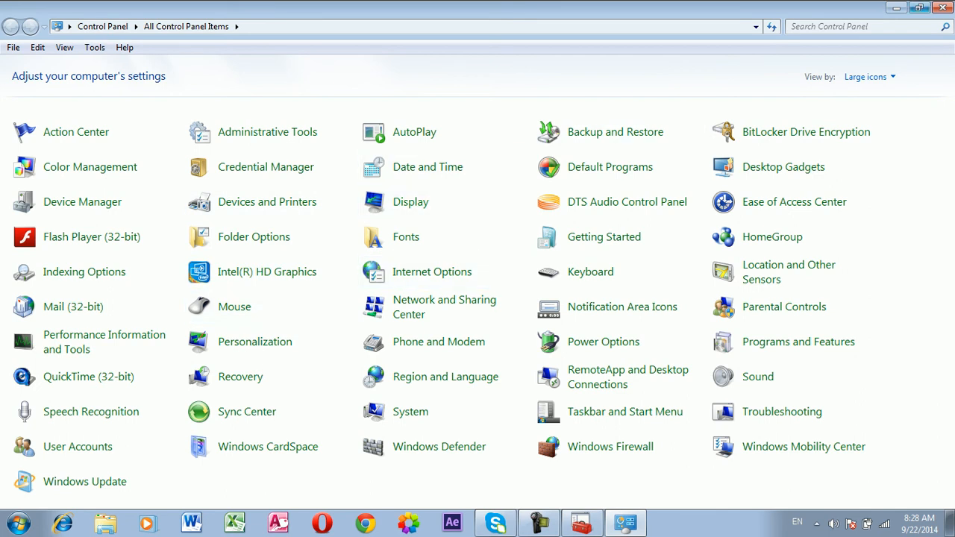
click(942, 8)
Step: View the desktop's Personalization window and close it, then return to the policy editor and open the Personalization policy folder
click(306, 132)
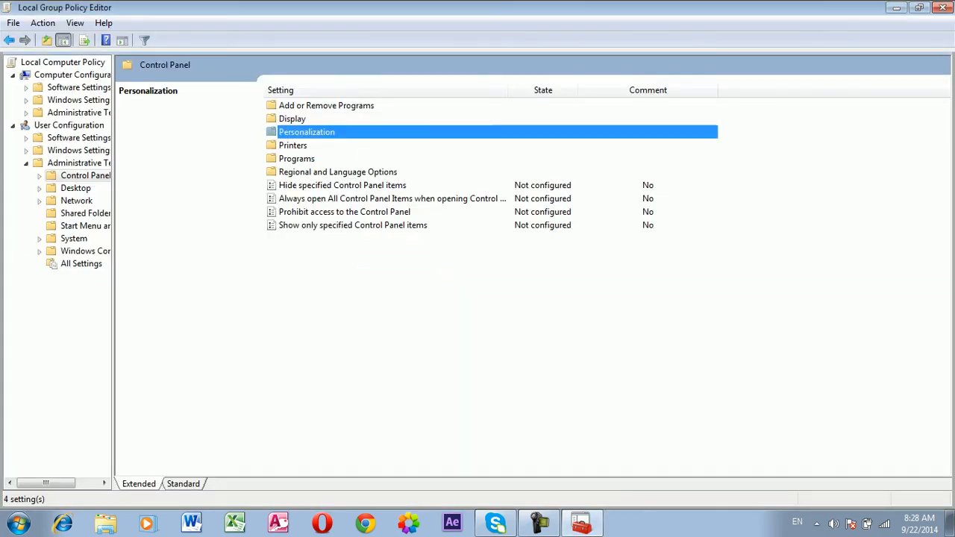
key(super+d)
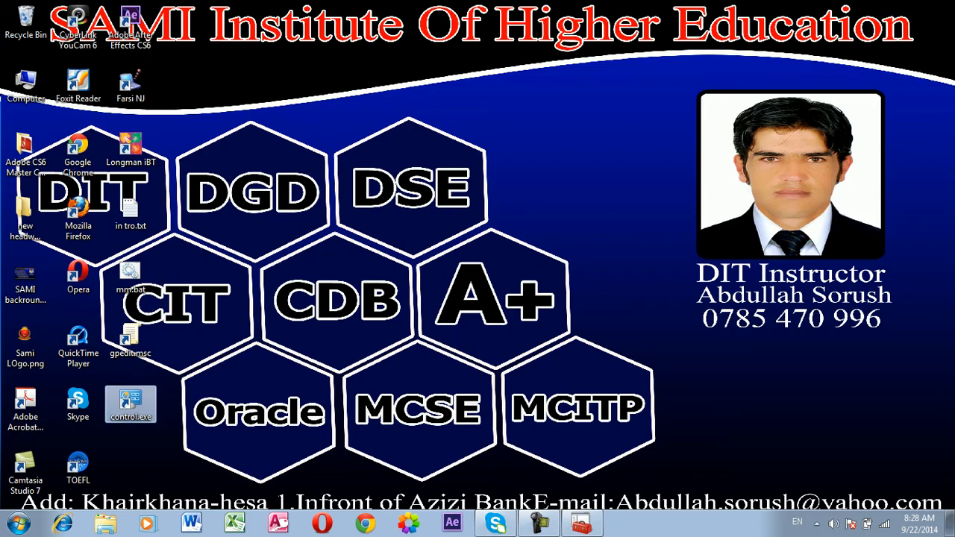
right_click(638, 165)
click(688, 384)
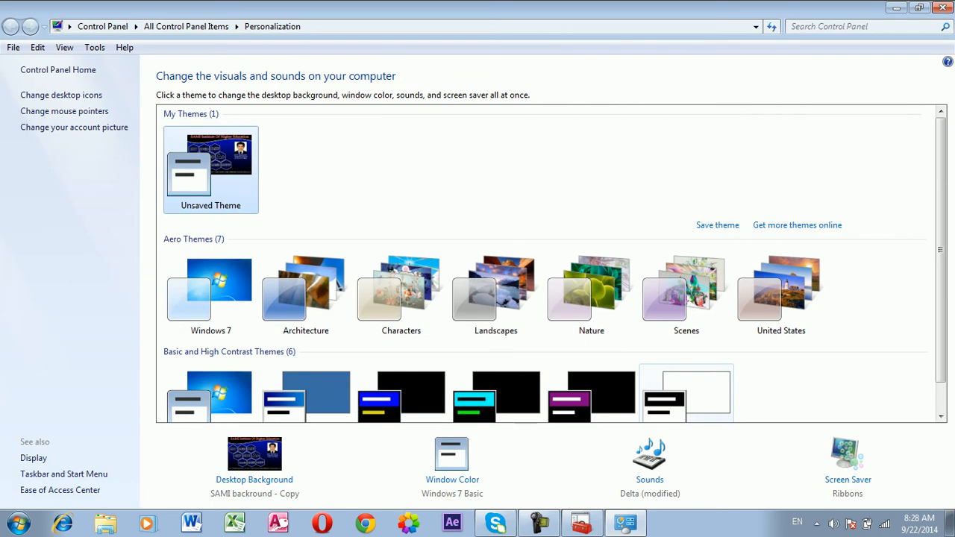
click(942, 7)
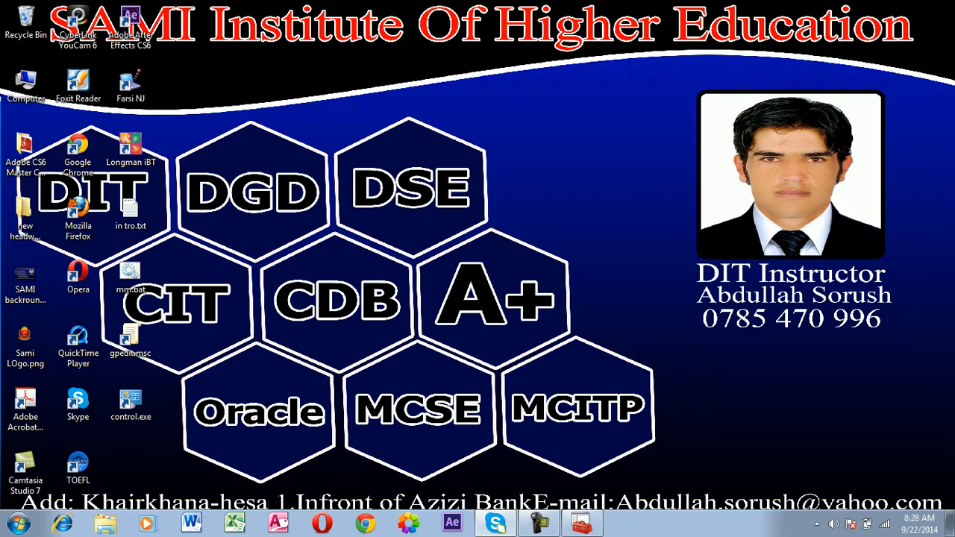
click(581, 524)
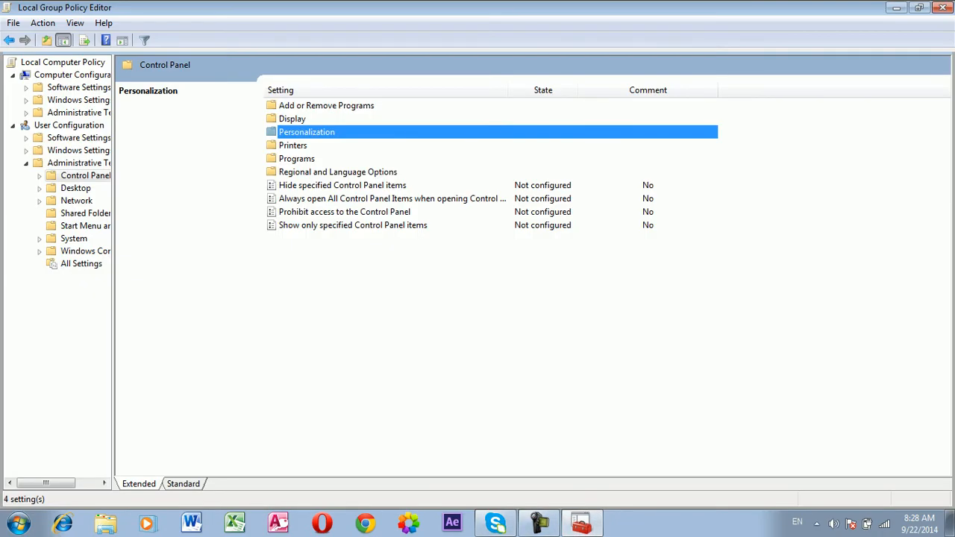
double_click(306, 132)
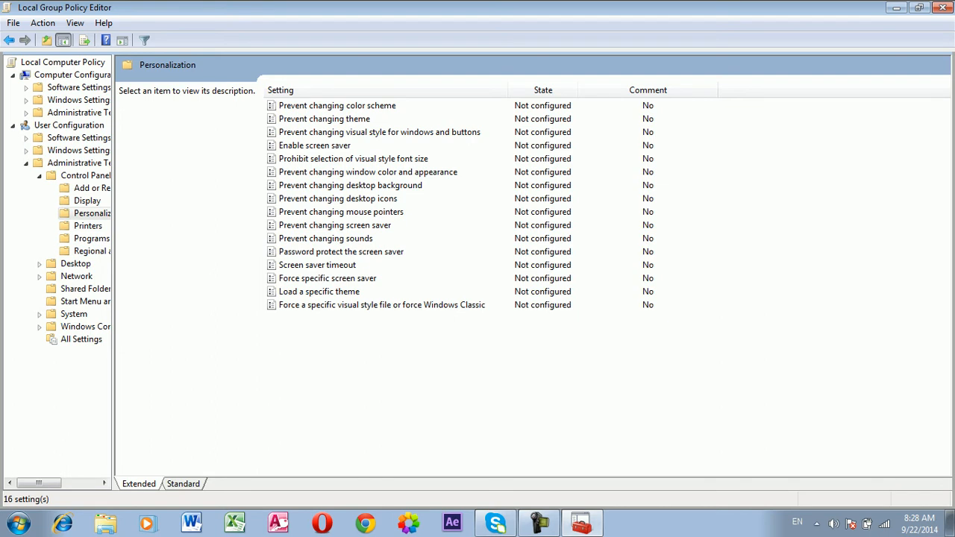
Step: Try the Characters and Landscapes themes in the desktop's Personalization window, then reapply the Unsaved Theme and close the window
key(super+d)
right_click(552, 106)
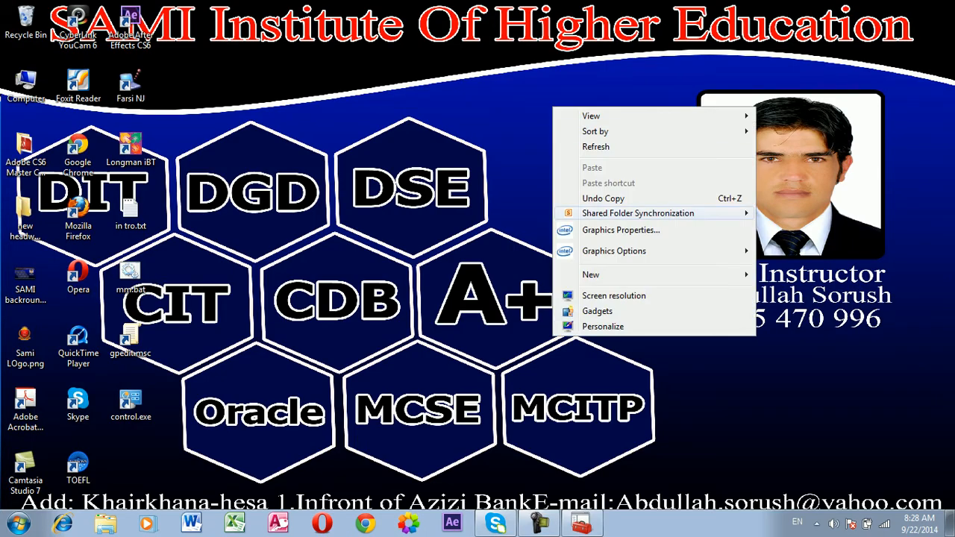
click(589, 326)
click(402, 295)
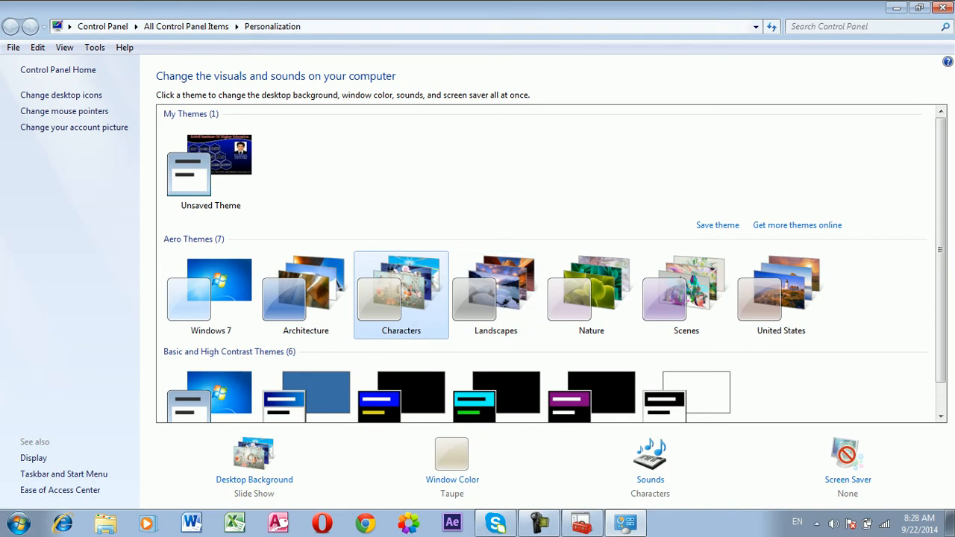
drag(701, 7, 801, 42)
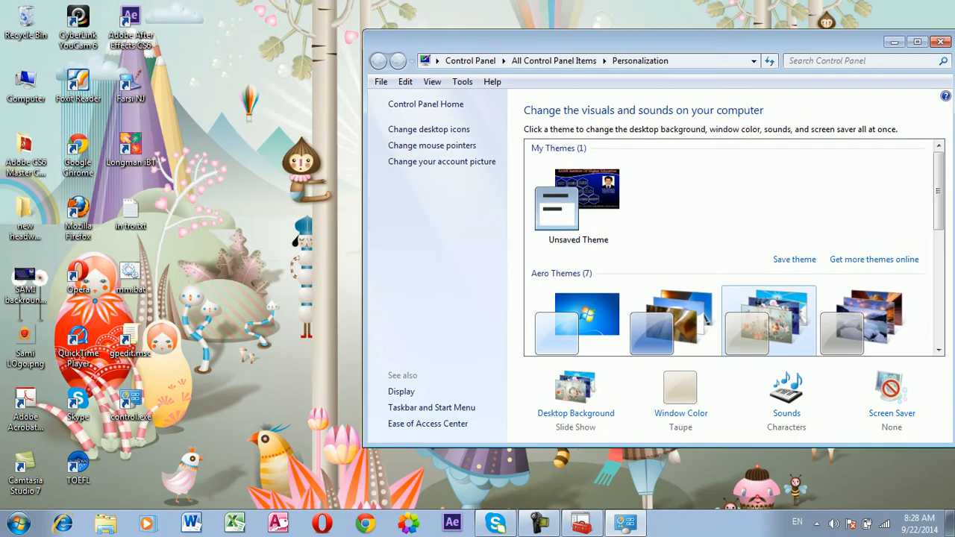
click(864, 322)
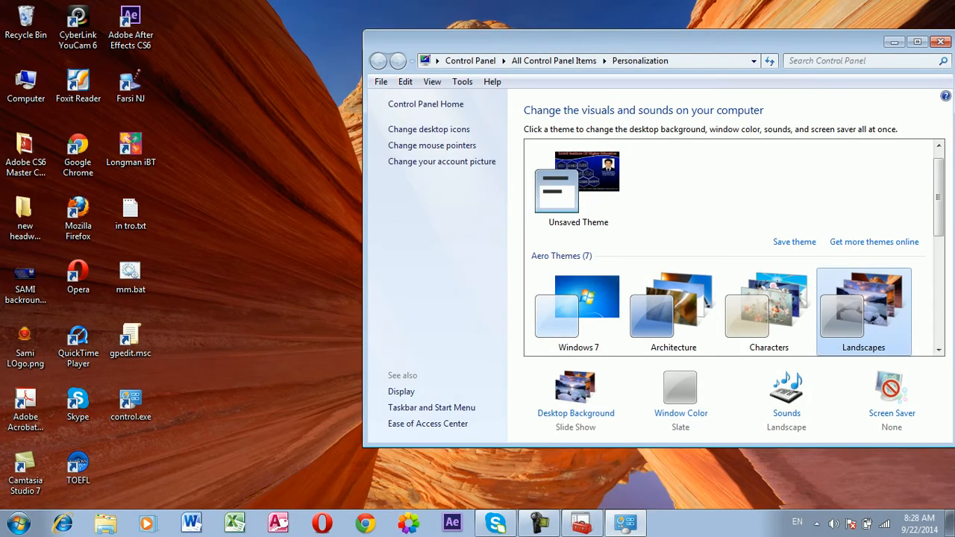
click(579, 186)
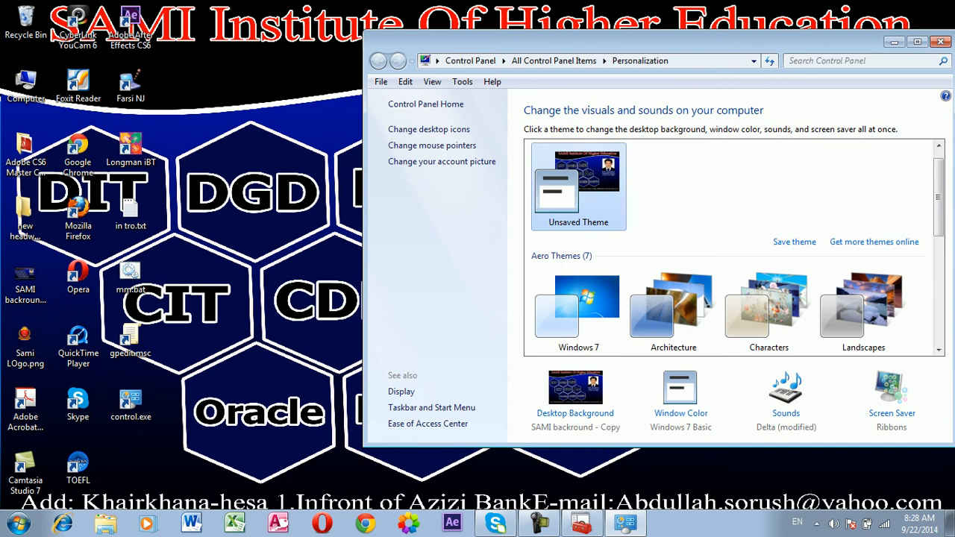
key(alt+F4)
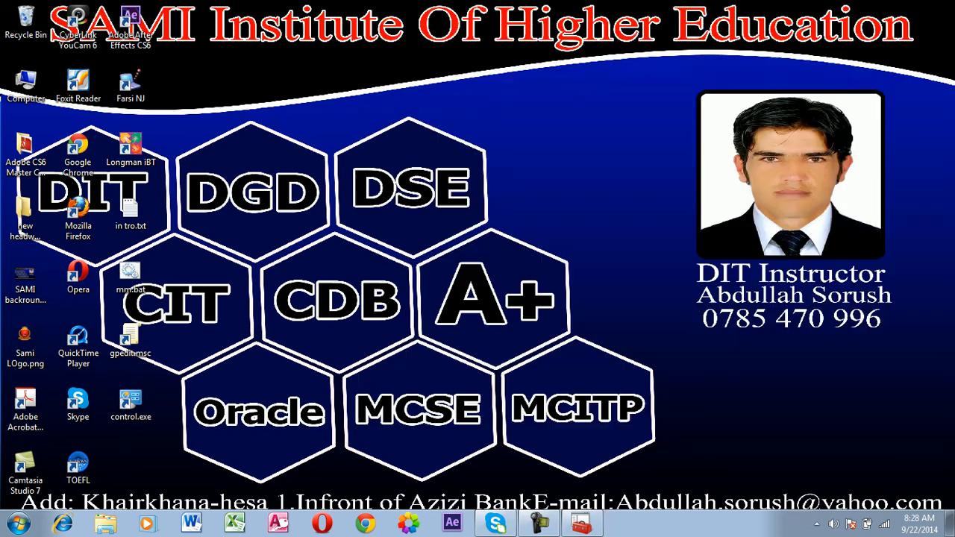
Step: Back in the policy editor, enable the "Prevent changing theme" policy, apply it and confirm its dialog
click(582, 524)
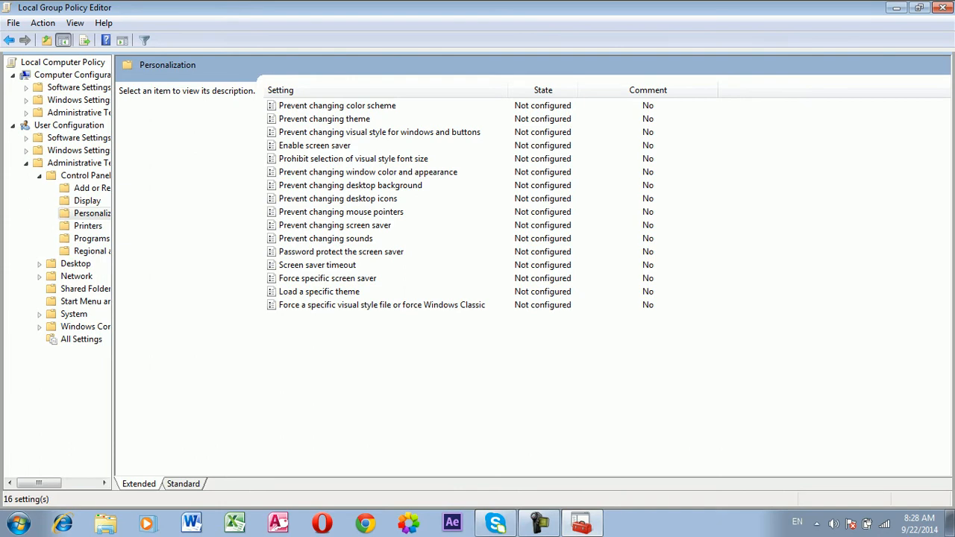
double_click(324, 119)
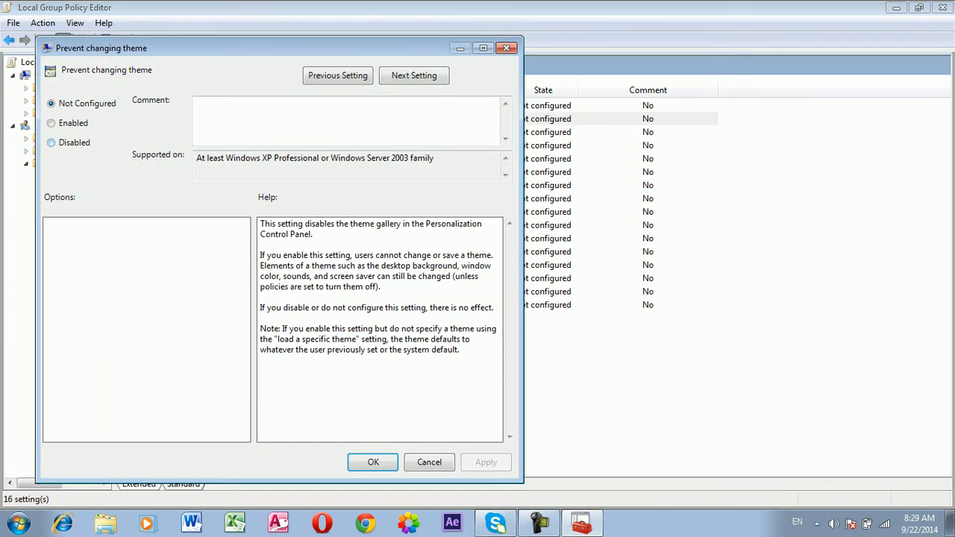
click(51, 123)
click(486, 462)
click(373, 463)
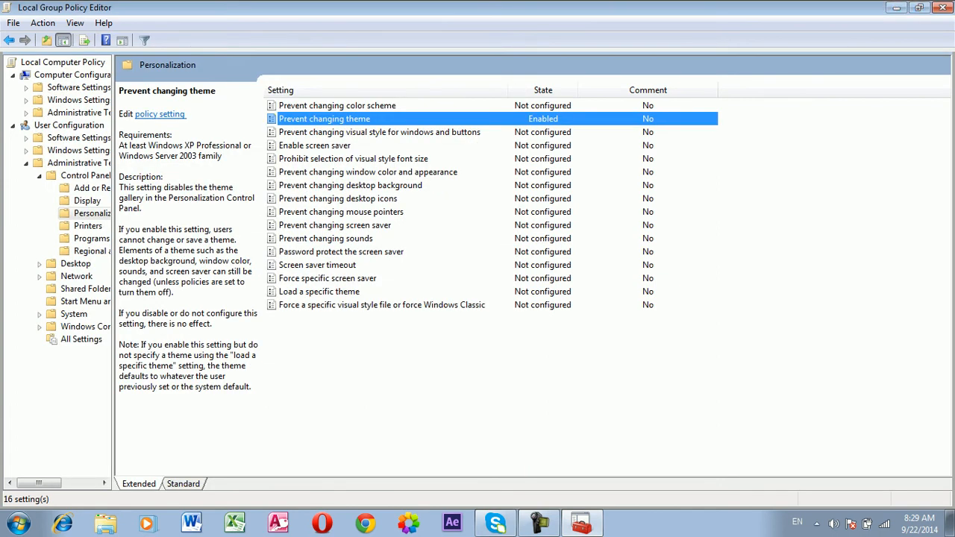
Step: Minimize the policy editor and reopen the desktop's Personalization window to check whether themes can still be changed
click(896, 8)
right_click(601, 107)
click(650, 326)
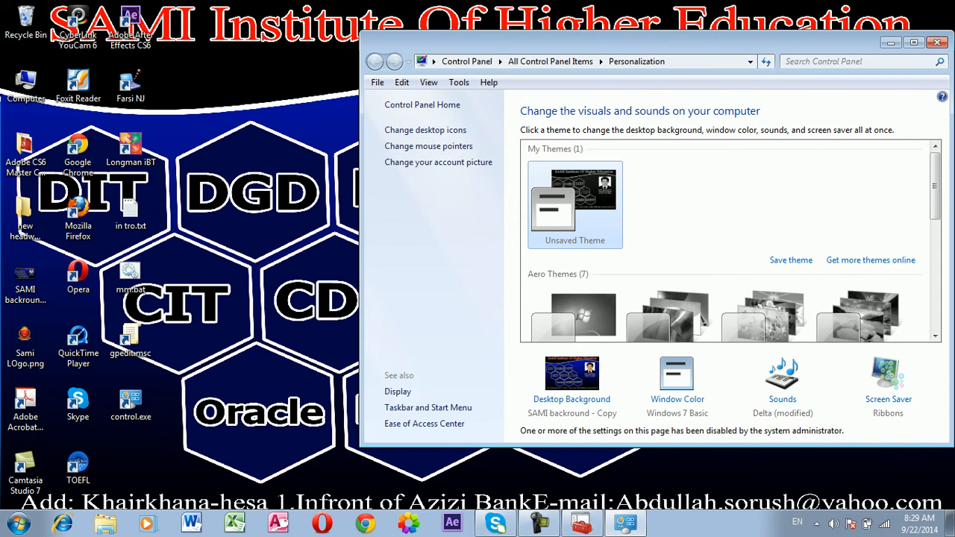
Step: Maximize the Personalization window and look through its theme gallery, then close it and the Local Group Policy Editor
click(913, 43)
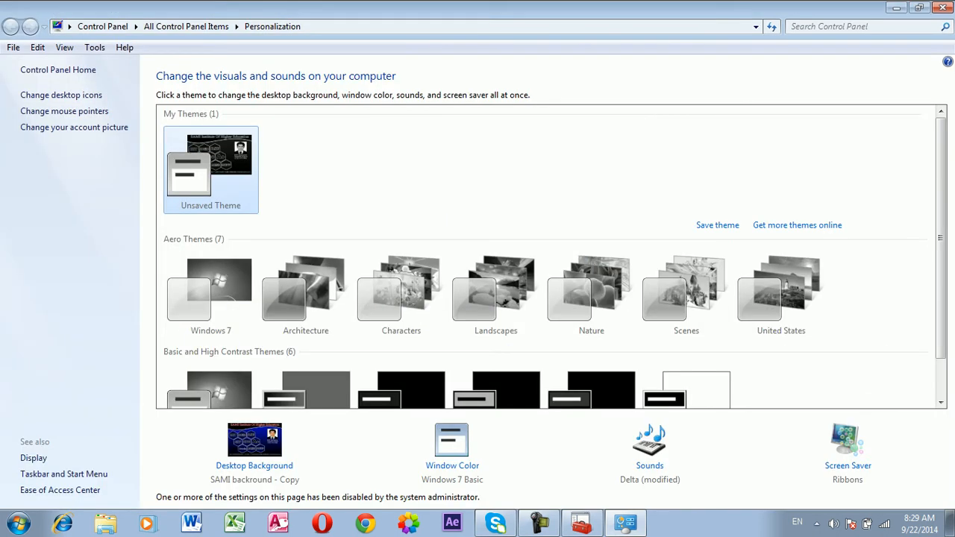
scroll(550, 256, down, 1)
scroll(550, 256, up, 1)
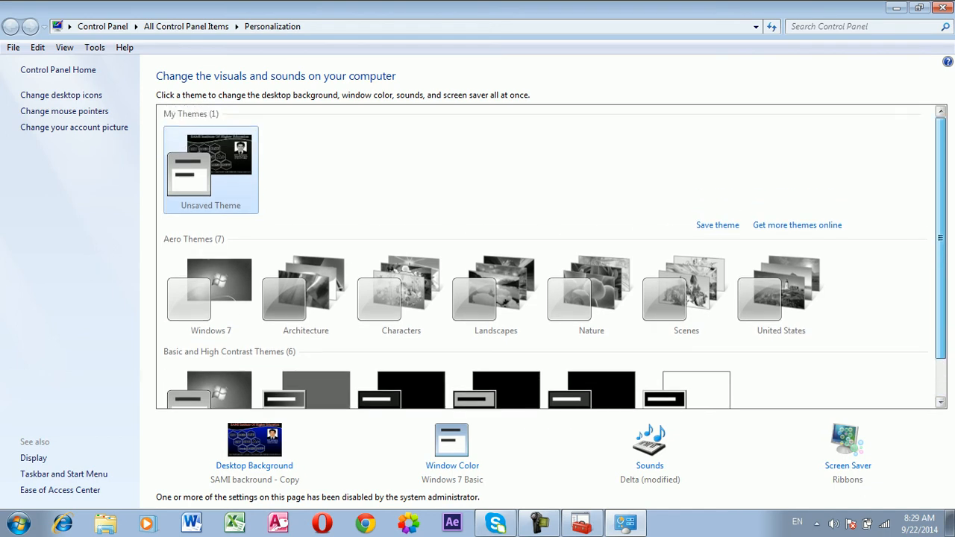
scroll(551, 257, down, 1)
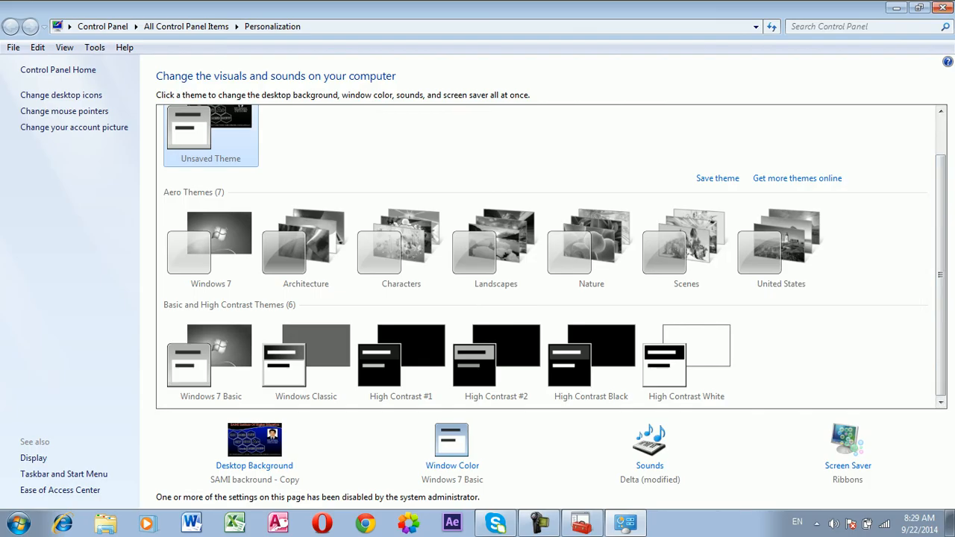
click(942, 9)
click(582, 522)
click(941, 8)
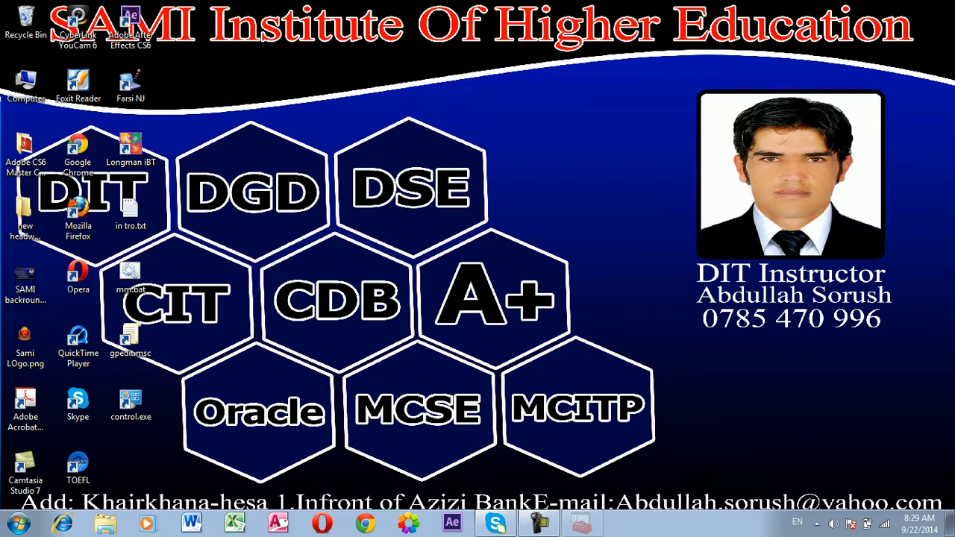
Step: Reopen the desktop's Personalization window to recheck the theme gallery, then close it
right_click(682, 97)
click(731, 317)
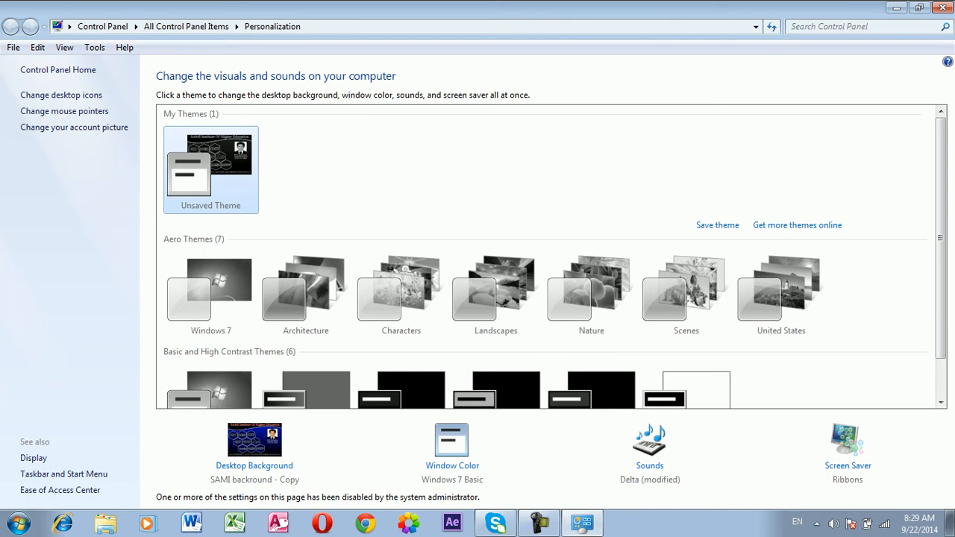
click(942, 8)
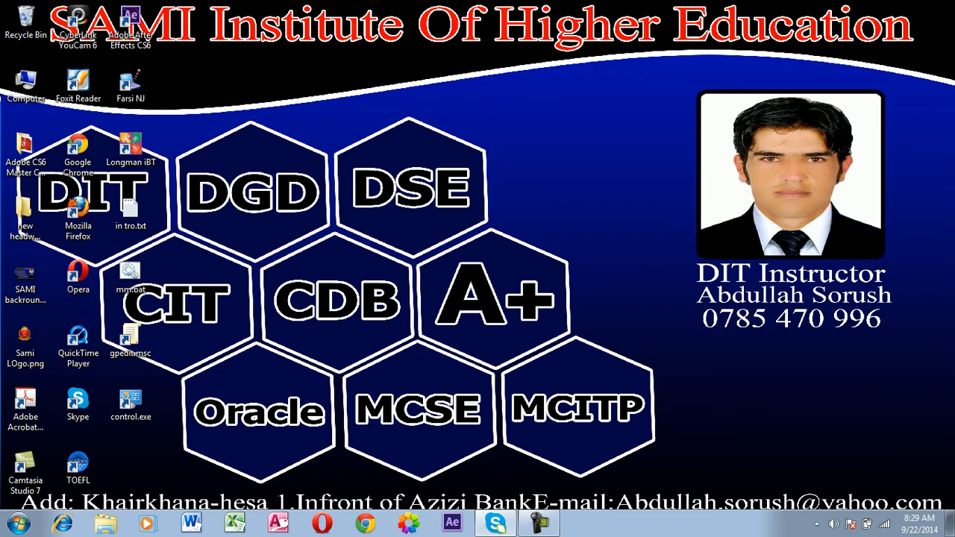
Step: Run gpedit.msc, maximize the editor and open the Personalization folder under User Configuration > Administrative Templates > Control Panel
key(super+r)
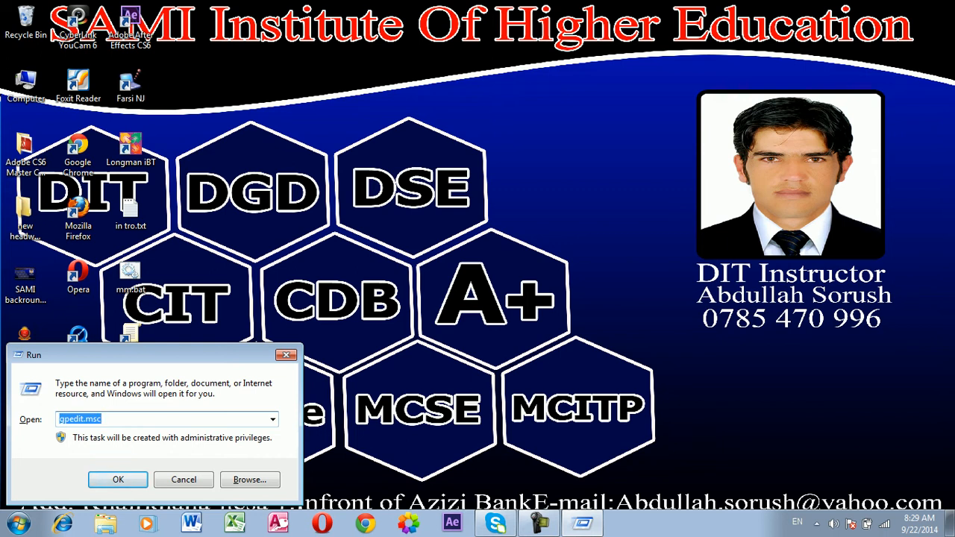
click(103, 420)
key(Return)
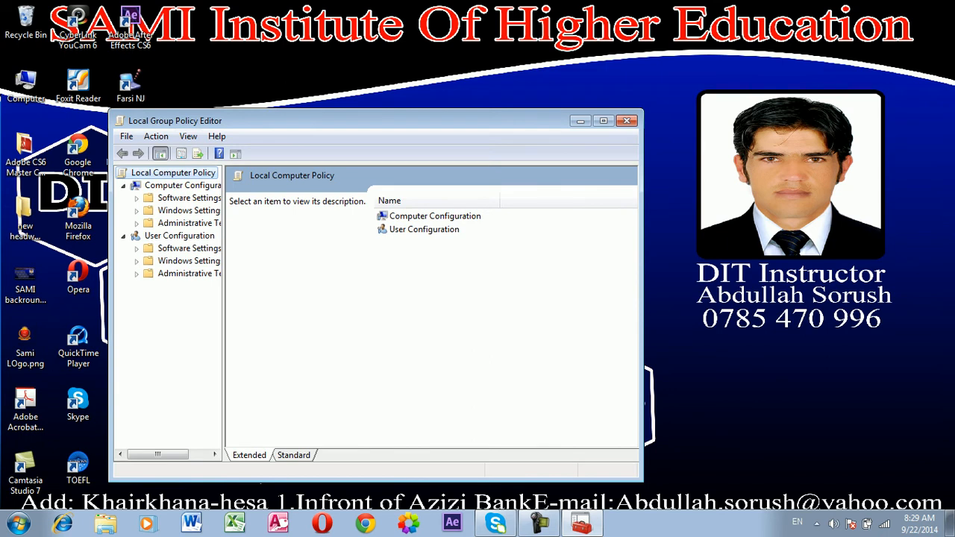
key(super+Up)
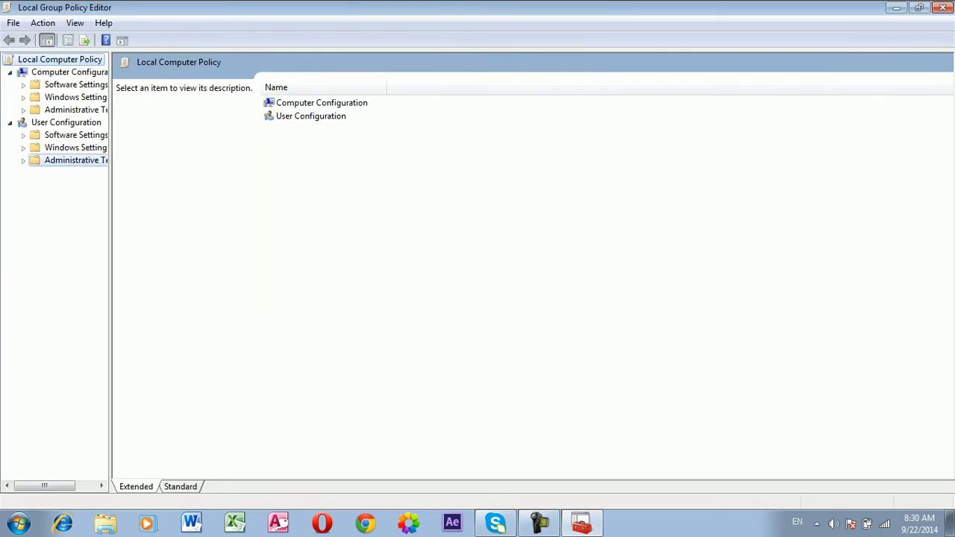
click(75, 160)
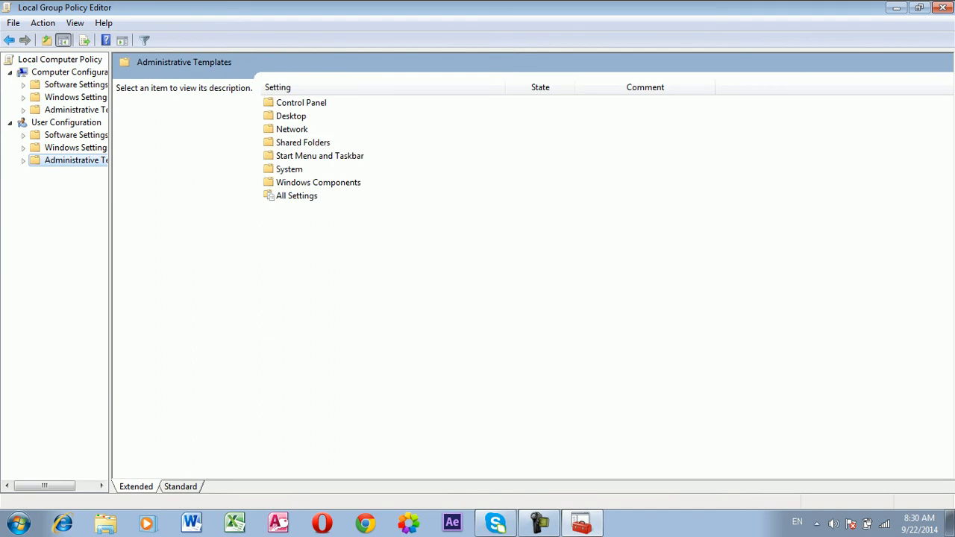
double_click(301, 103)
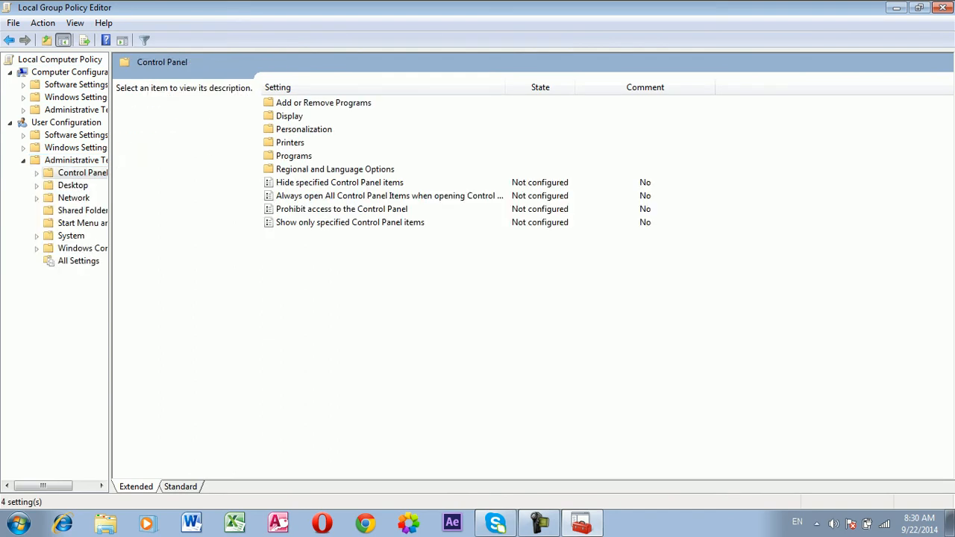
click(304, 130)
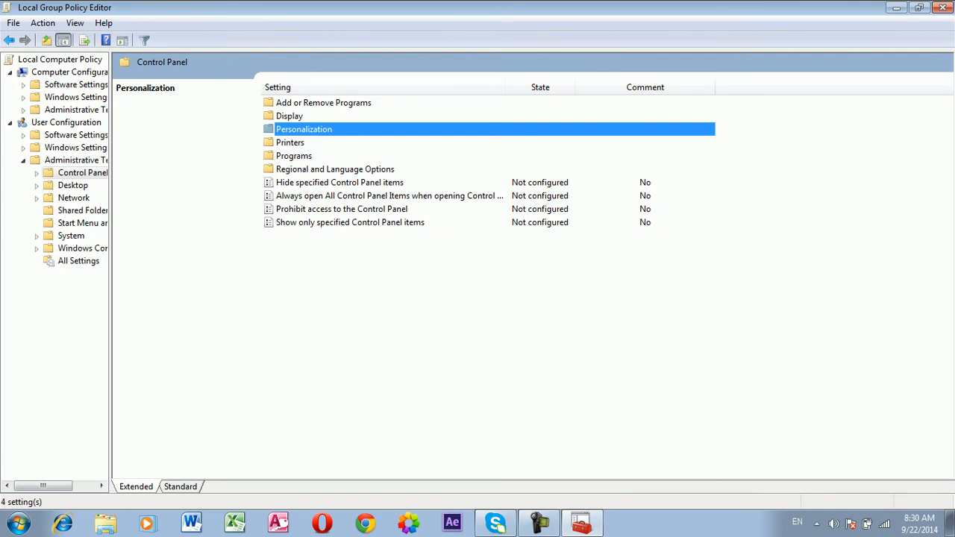
double_click(304, 130)
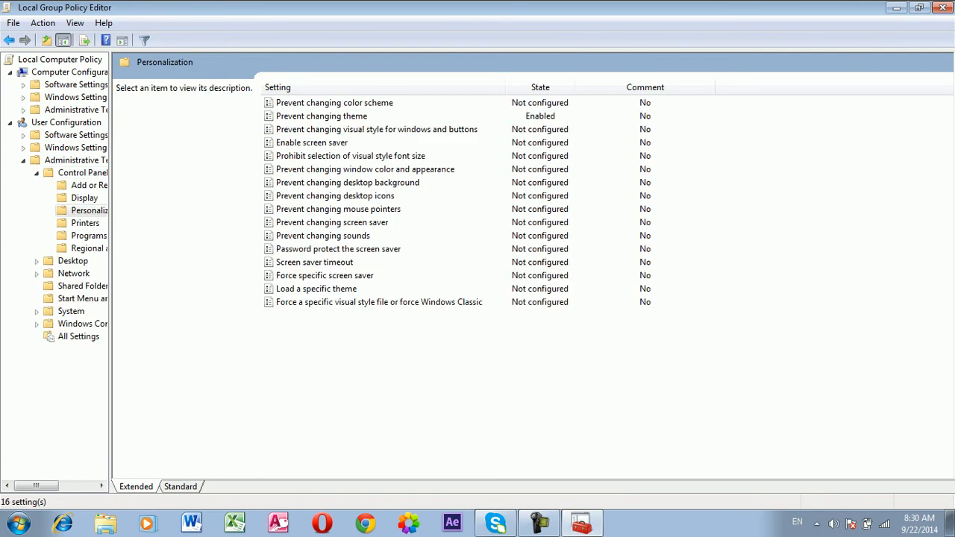
Step: Set the "Prevent changing theme" policy to Disabled, apply and confirm it, and close the policy editor
click(322, 116)
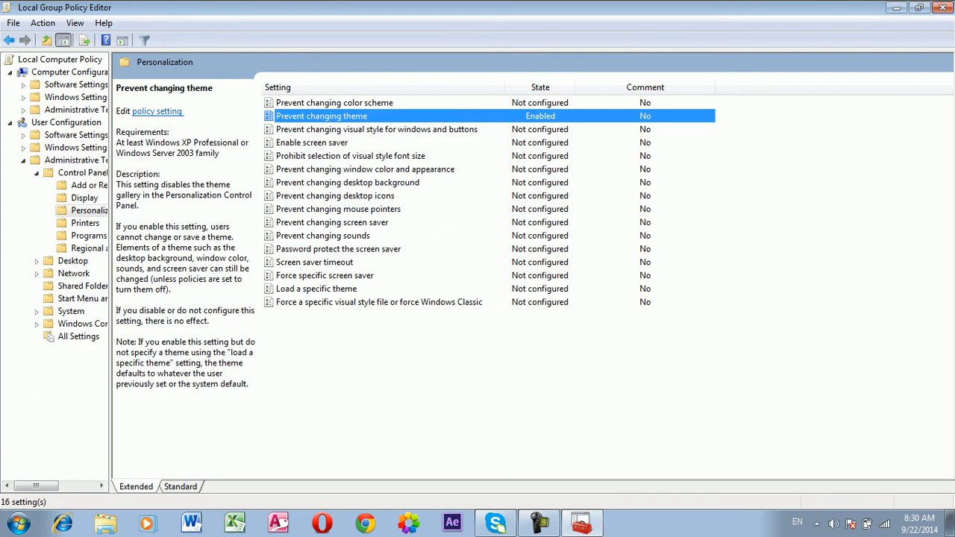
double_click(322, 116)
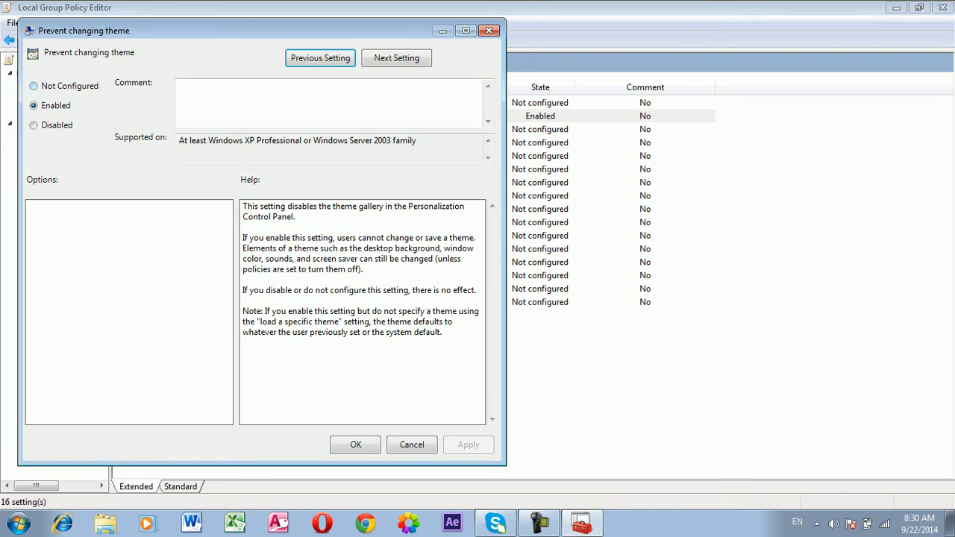
click(33, 126)
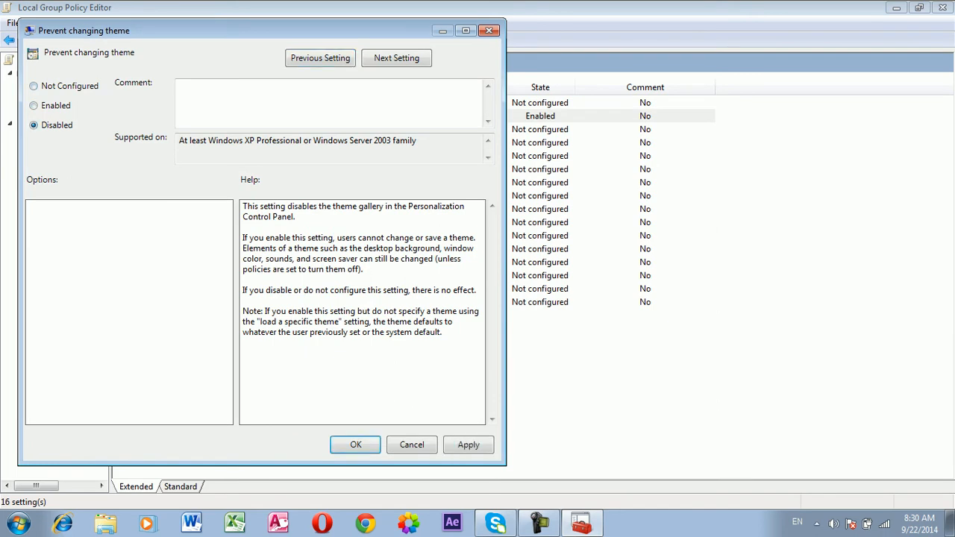
click(468, 444)
click(355, 445)
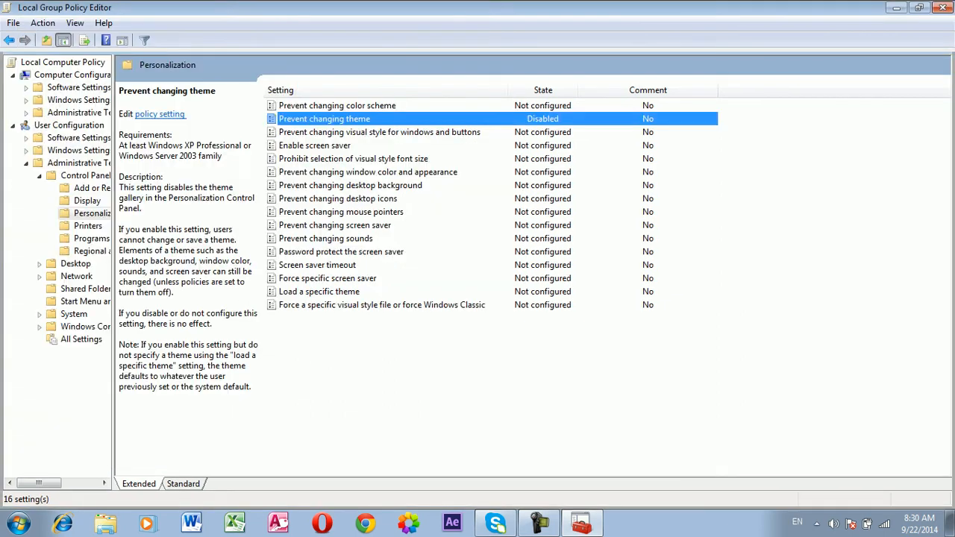
click(941, 8)
Step: Try the United States theme in the desktop's Personalization window, then reapply the Unsaved Theme and maximize the window
right_click(711, 150)
click(761, 370)
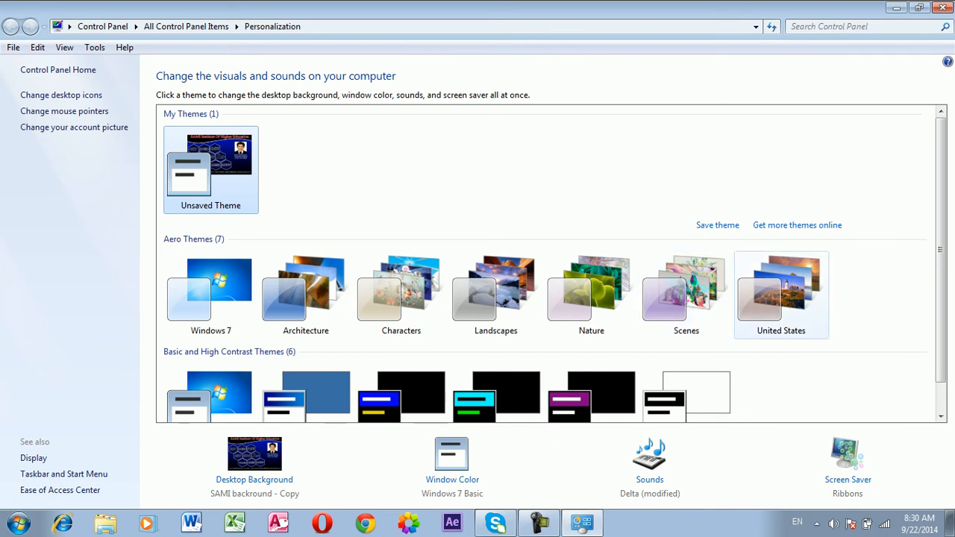
click(781, 296)
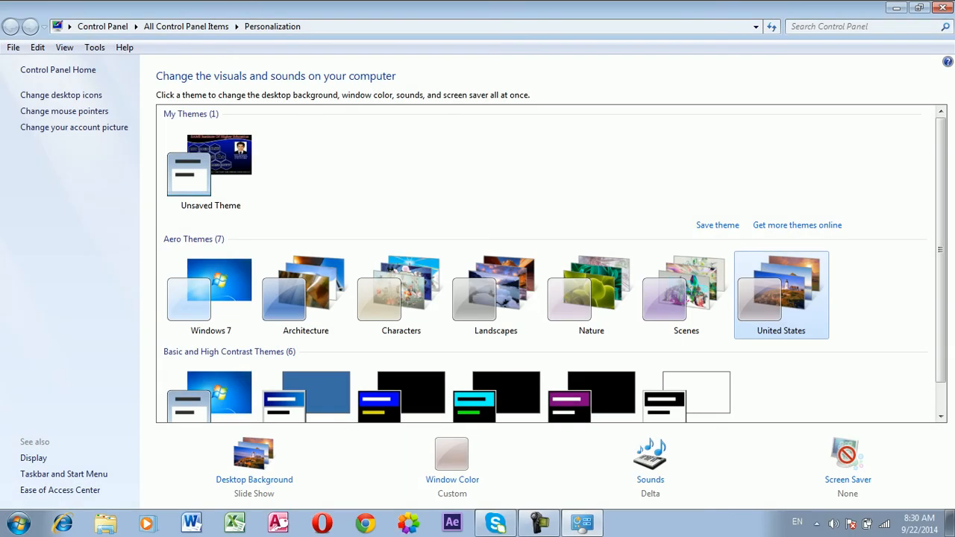
click(919, 7)
drag(835, 203, 745, 29)
click(517, 193)
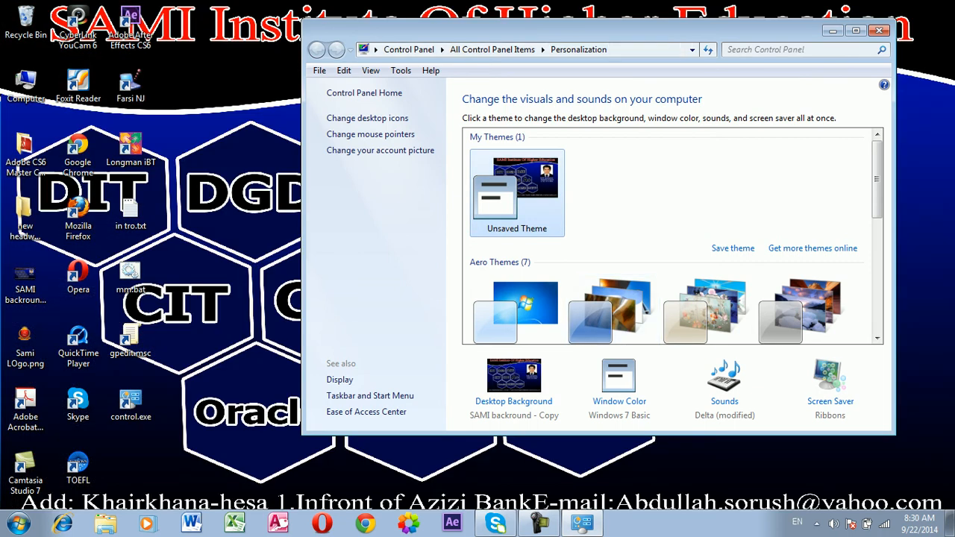
double_click(576, 31)
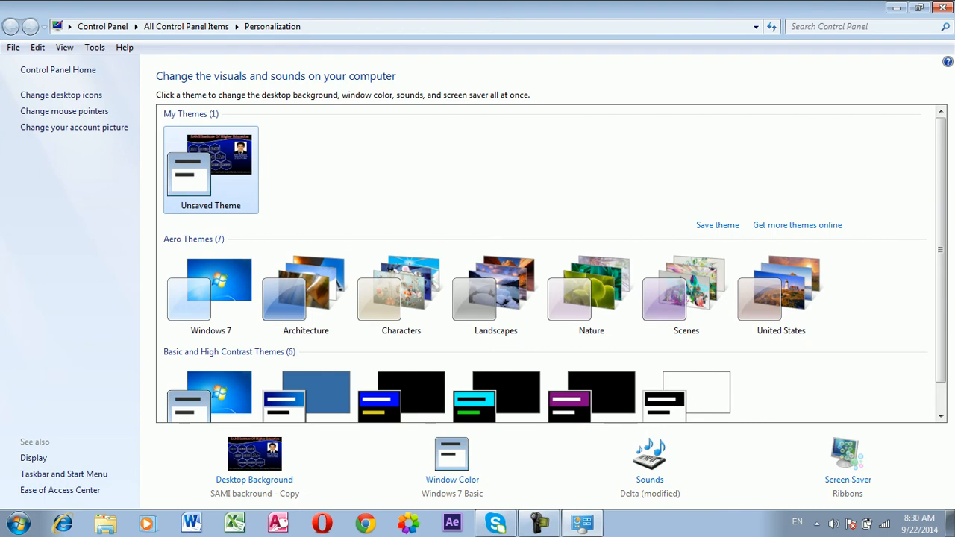
Step: Set the desktop background to the full Windows Desktop Backgrounds slide show, save the change and close the Personalization window
click(254, 464)
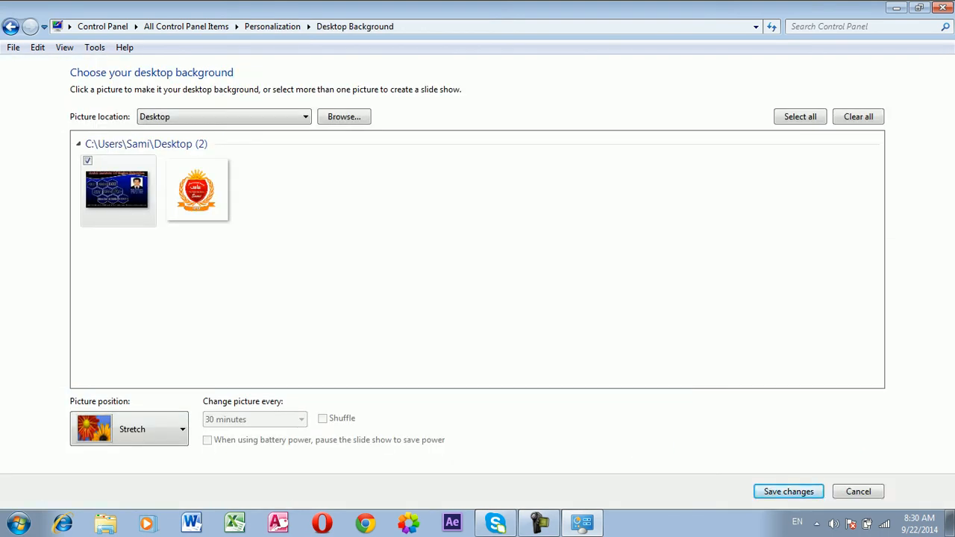
click(224, 117)
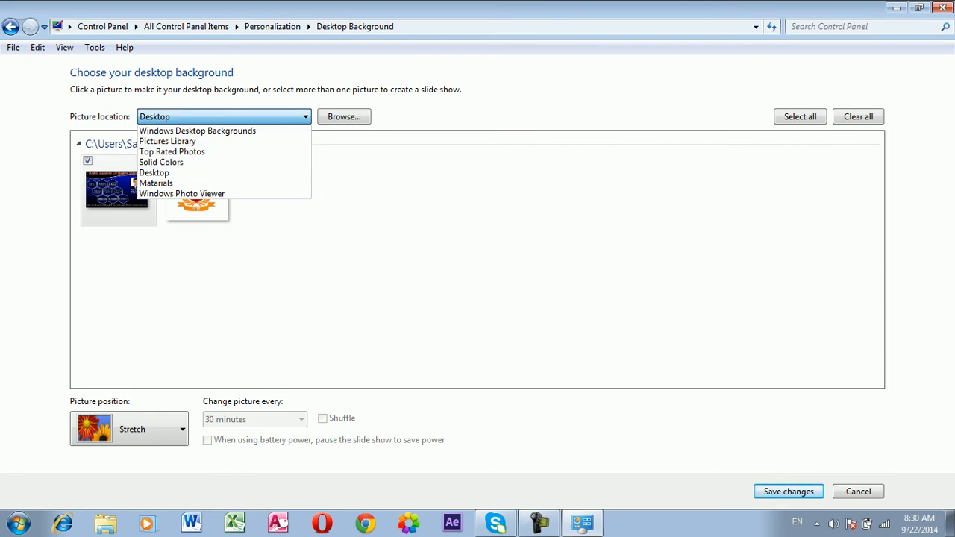
click(212, 131)
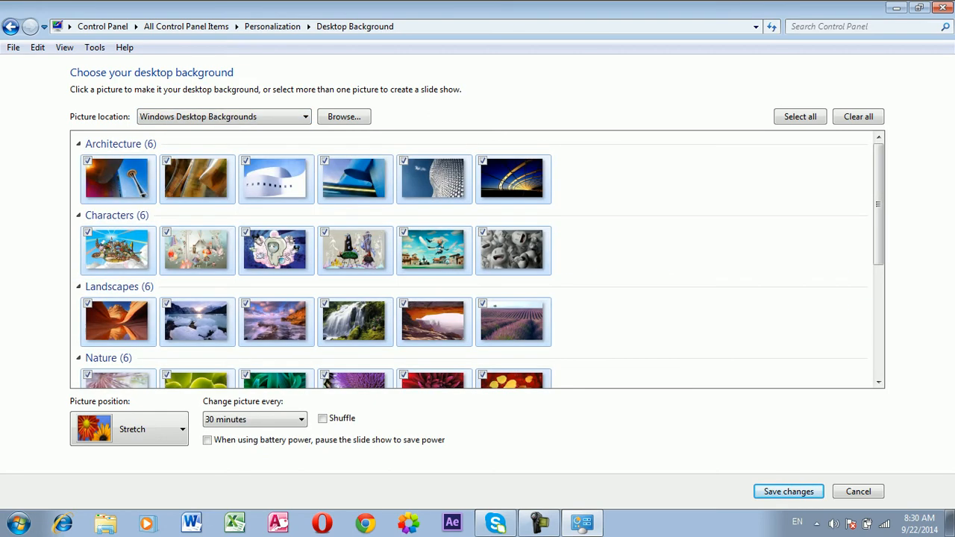
click(788, 490)
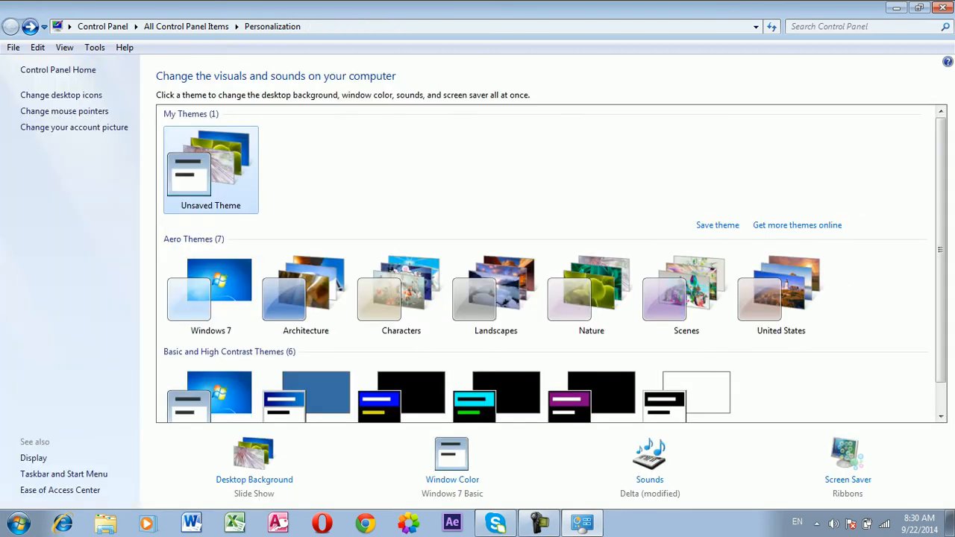
click(942, 7)
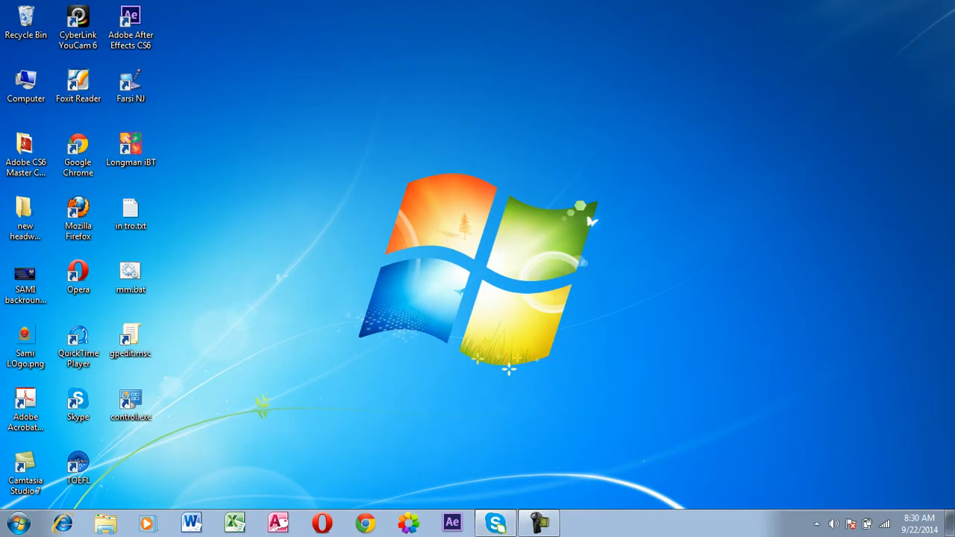
Step: Advance the desktop slide show by two pictures, then set the desktop file "SAMI backround - Copy.jpg" as the background
right_click(733, 133)
click(791, 300)
right_click(669, 187)
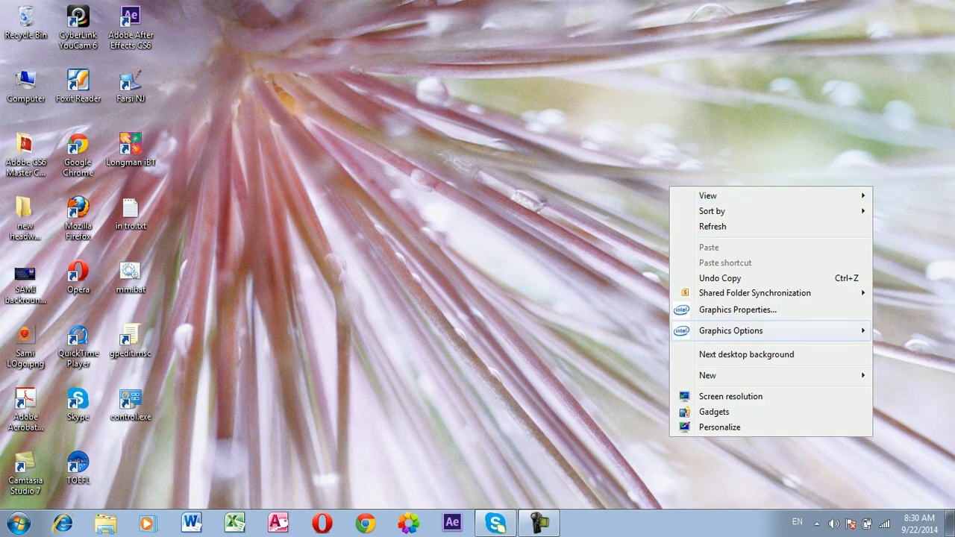
click(746, 351)
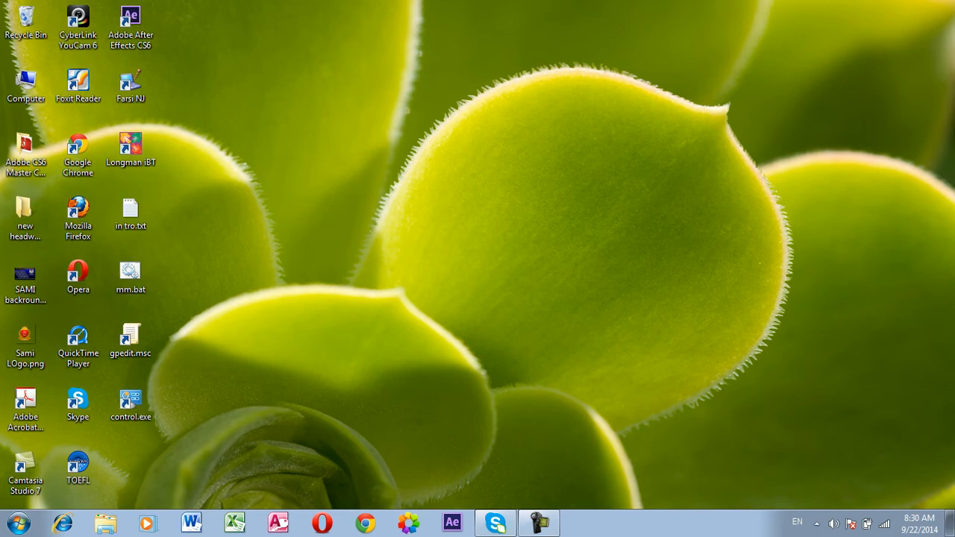
right_click(27, 282)
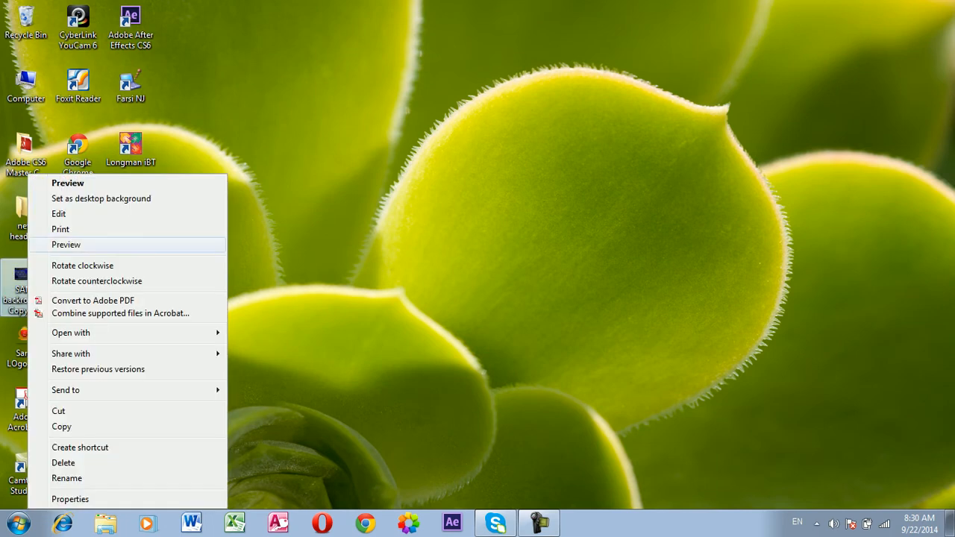
click(100, 199)
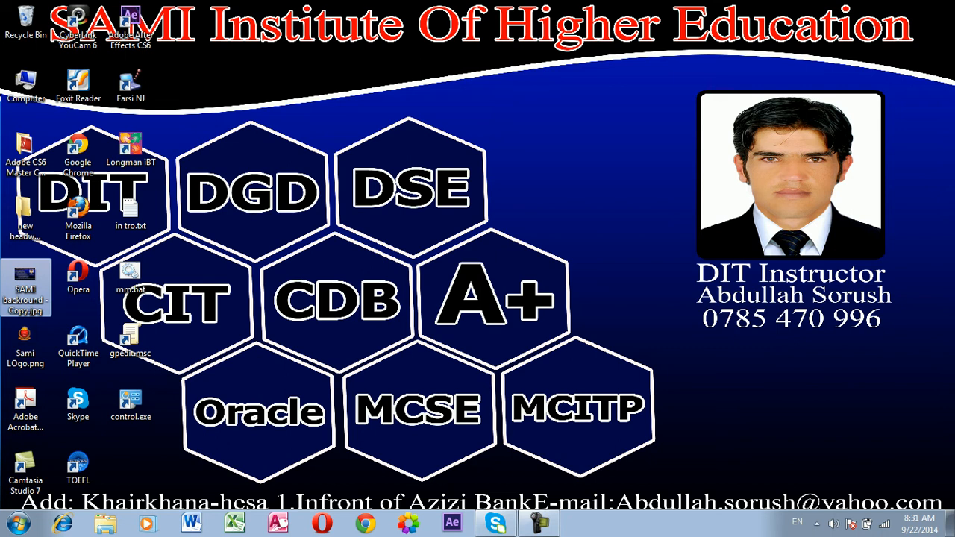
Step: Run gpedit.msc again, maximize the editor and return to the user policies for Control Panel > Personalization
key(super+r)
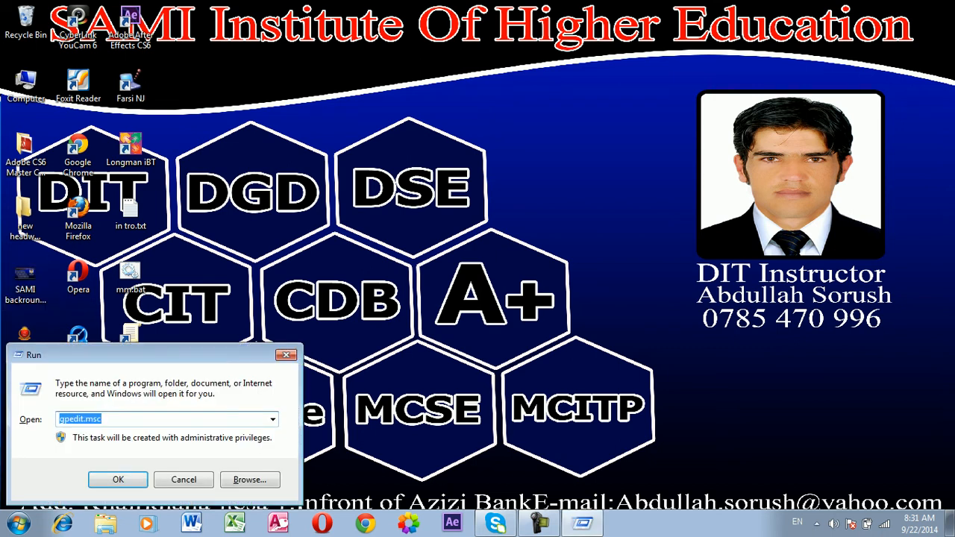
key(Return)
key(super+Up)
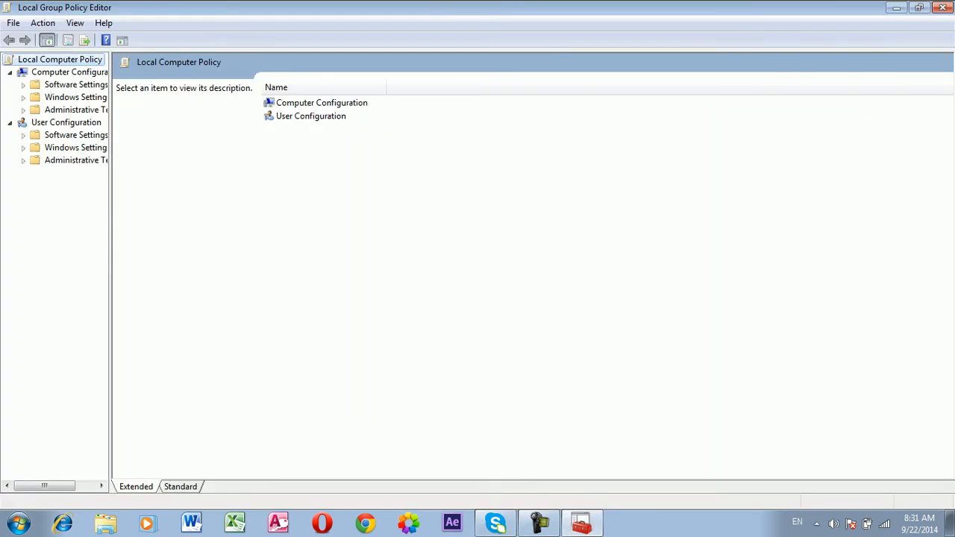
click(76, 160)
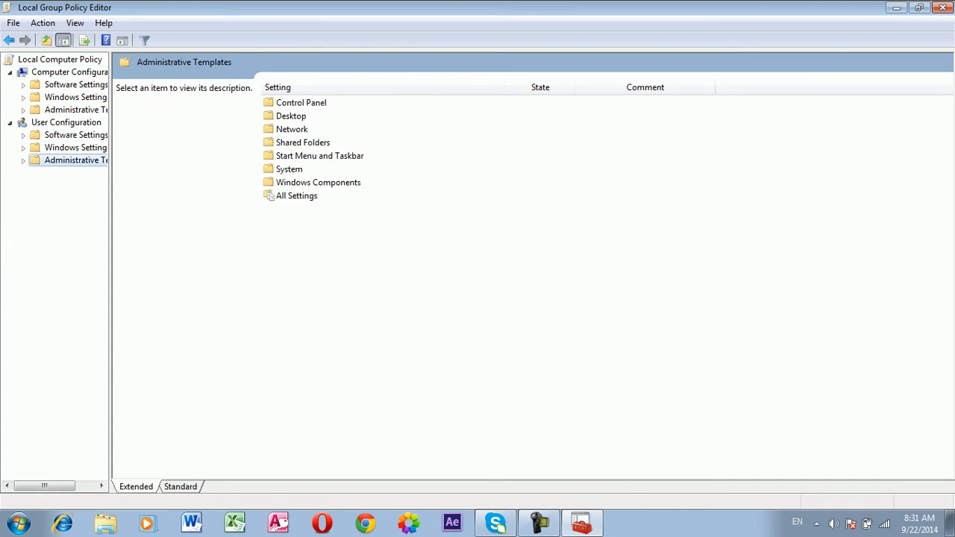
double_click(301, 103)
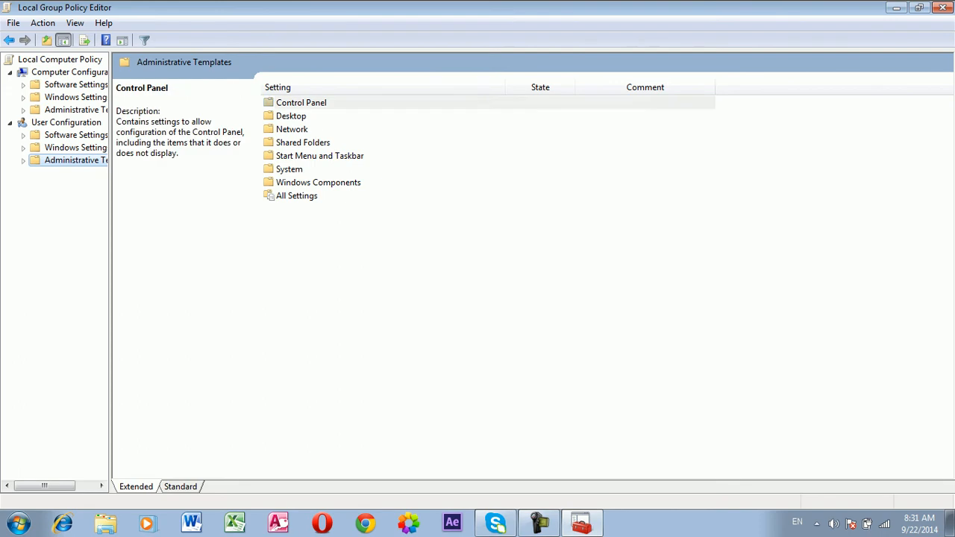
double_click(303, 129)
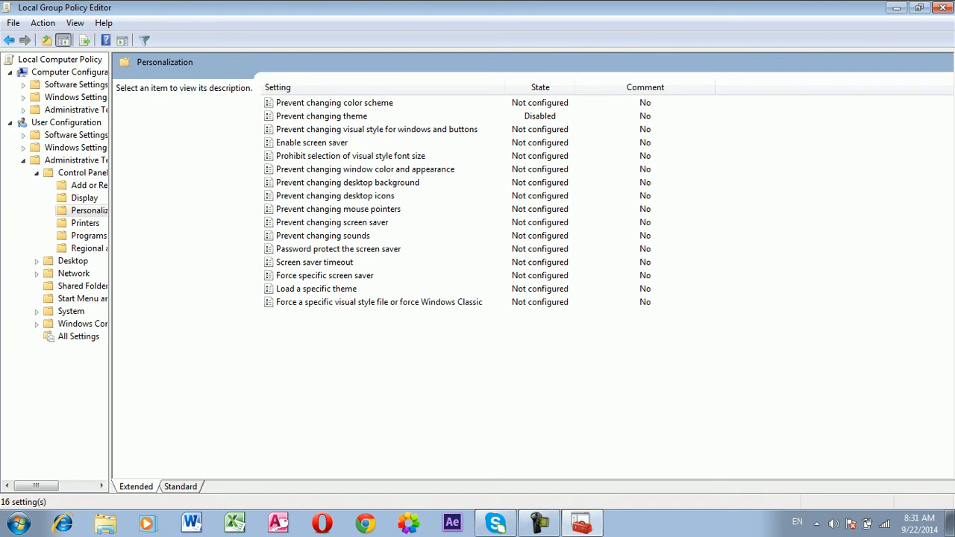
Step: Review the Prevent changing theme policy, then set Prevent changing desktop background to Enabled and close the policy editor
double_click(322, 117)
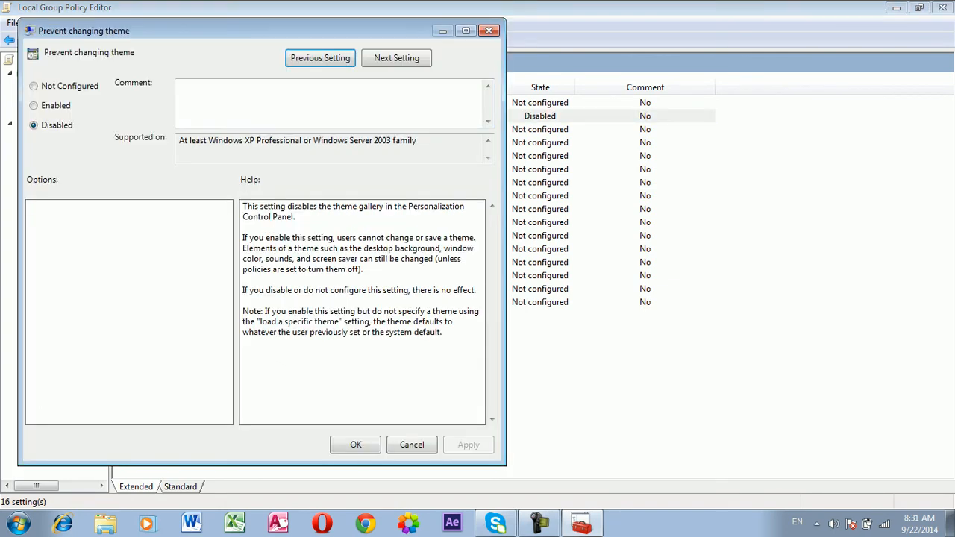
click(355, 444)
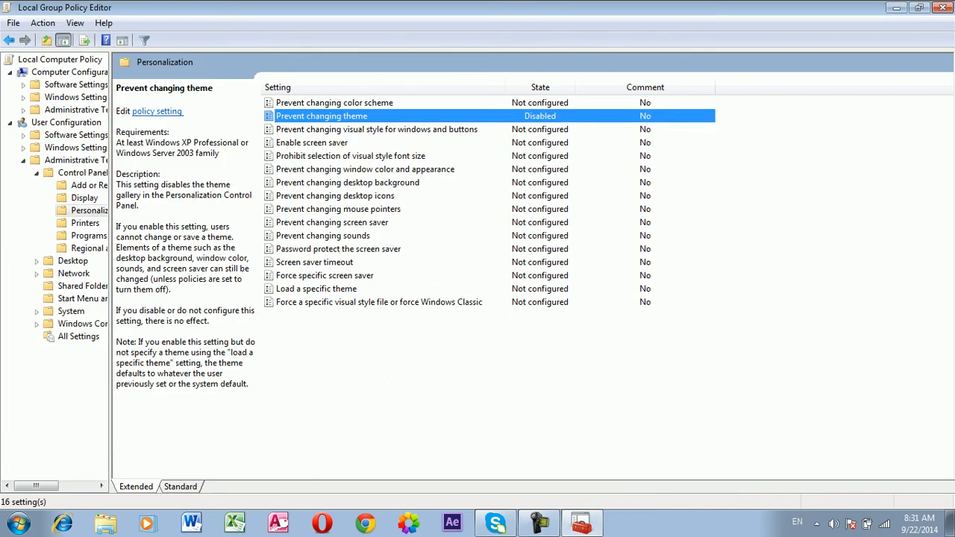
click(348, 183)
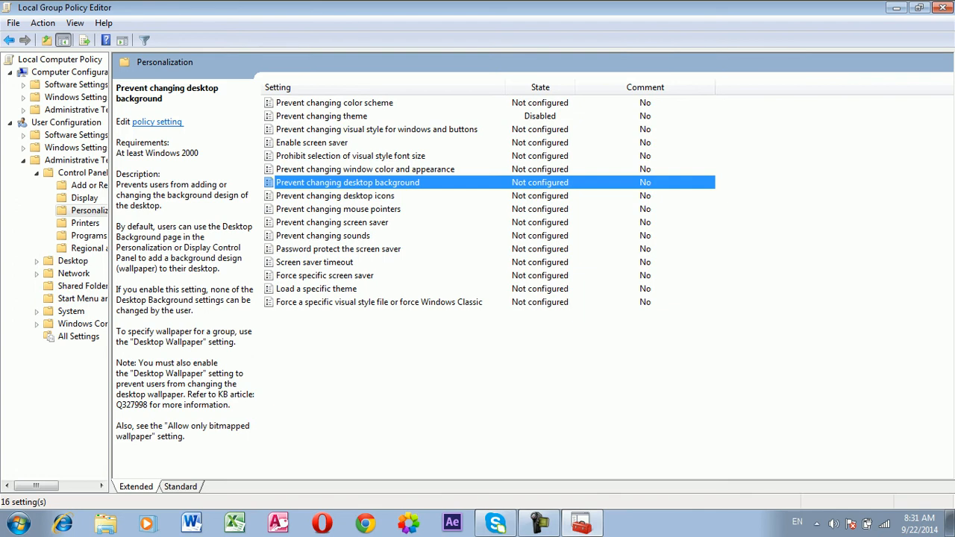
key(Return)
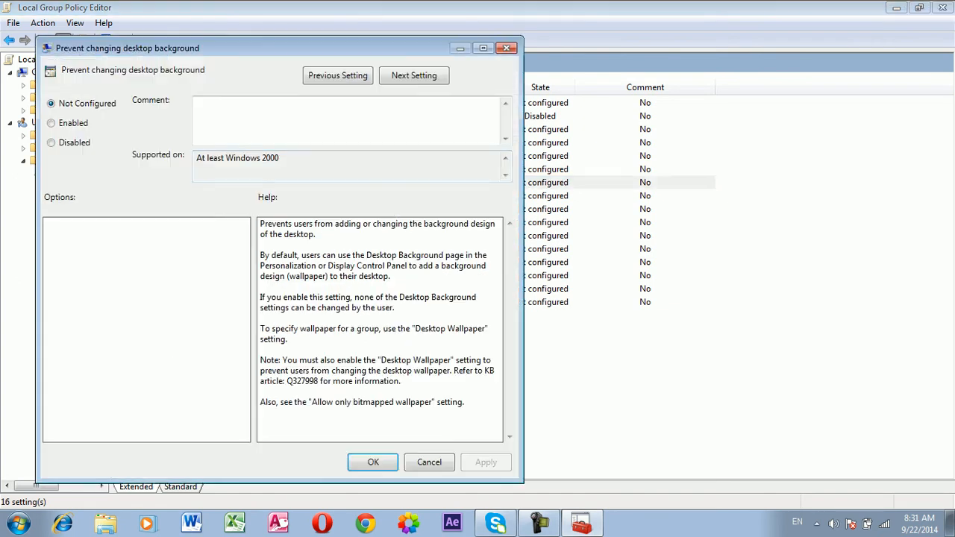
key(Down)
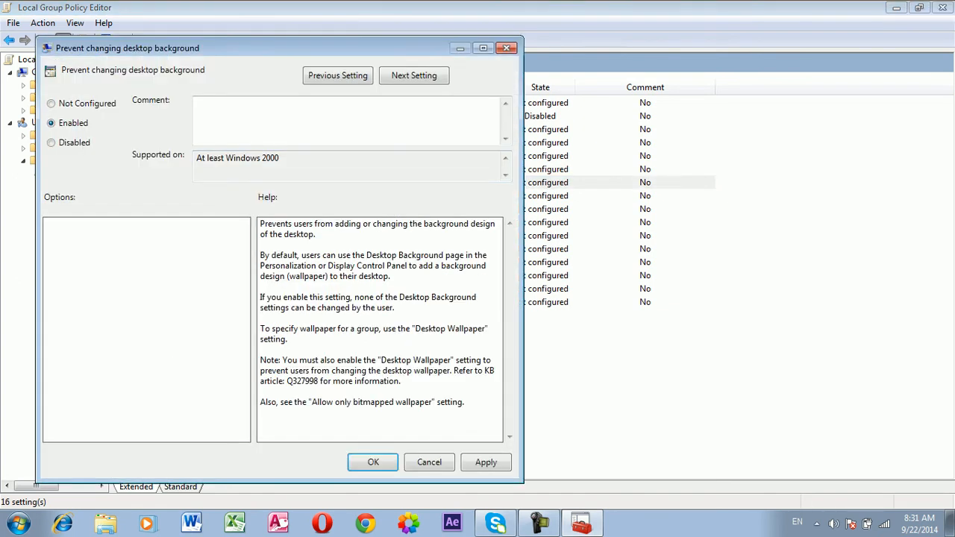
key(alt+a)
key(Return)
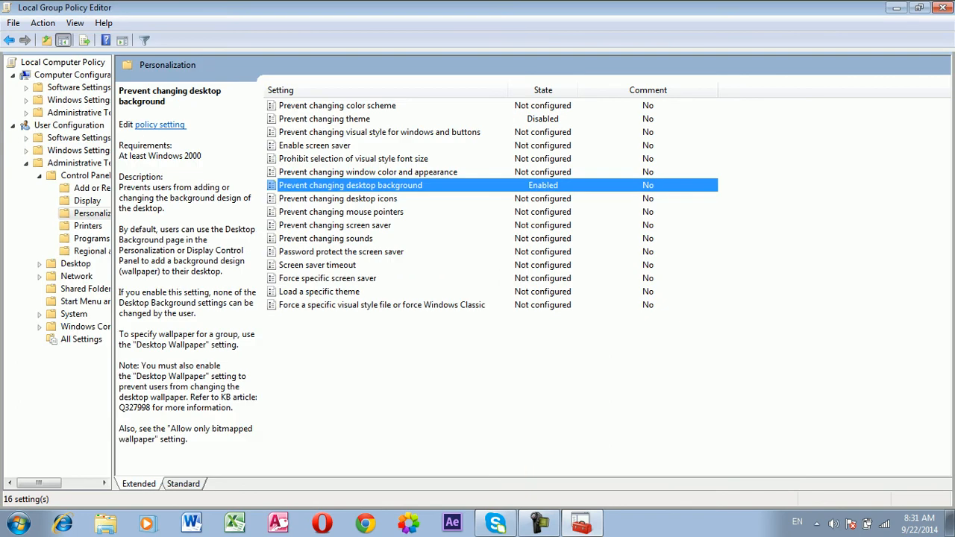
click(939, 8)
Step: Check the policy's effect in the desktop's Personalization window by trying the Landscapes theme, then close the window and refresh the desktop
right_click(752, 83)
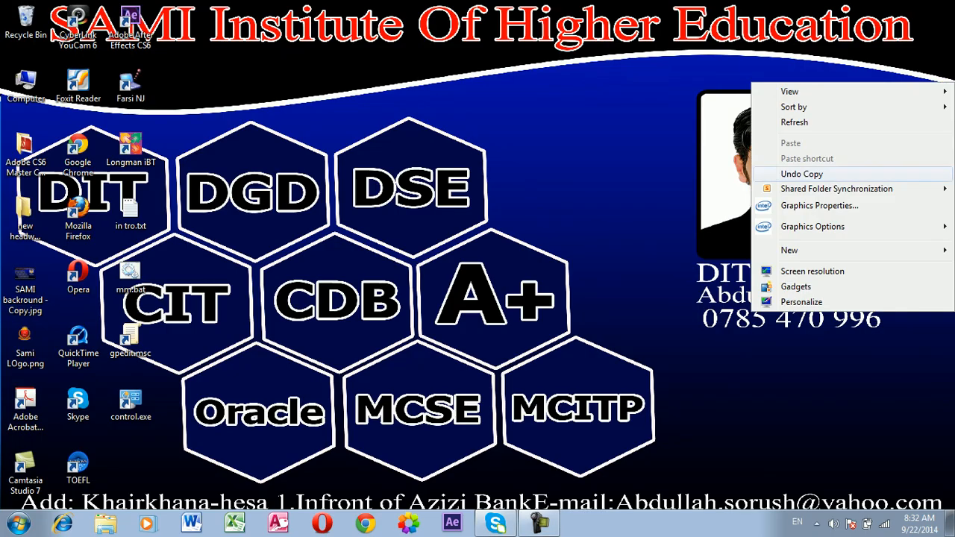
click(801, 302)
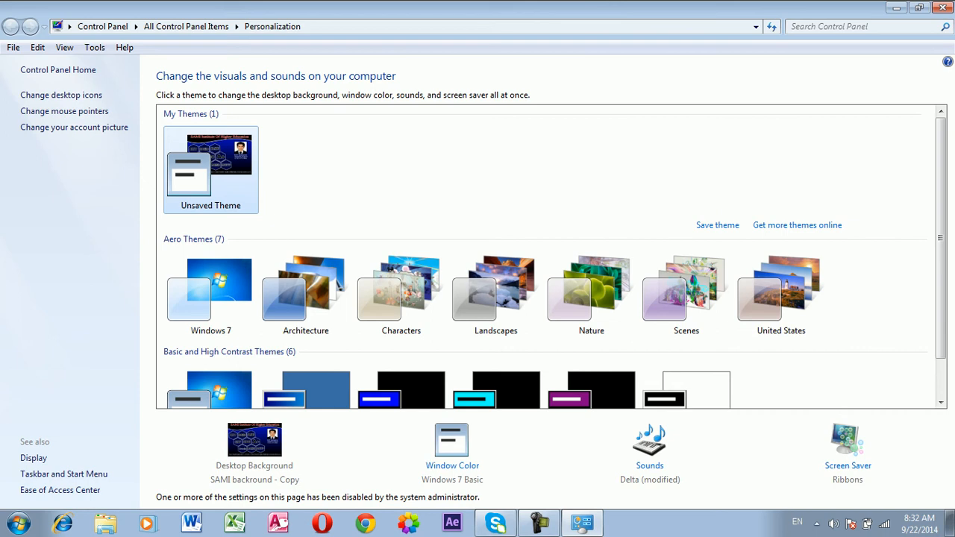
click(496, 297)
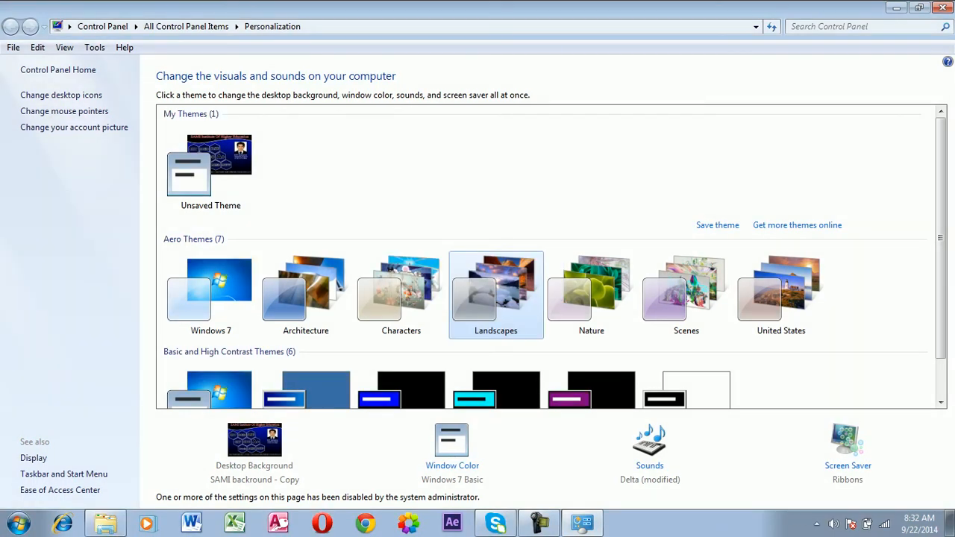
drag(776, 8, 825, 67)
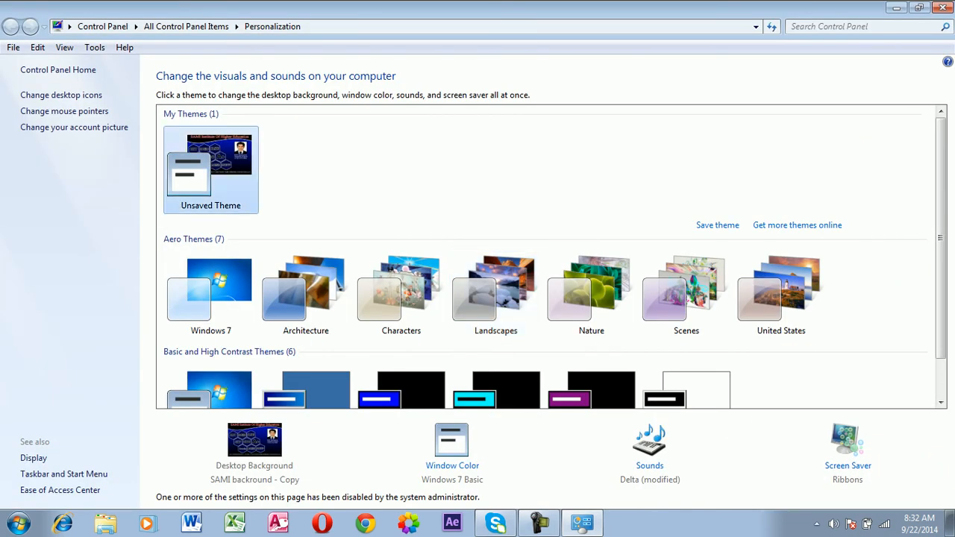
drag(552, 7, 563, 23)
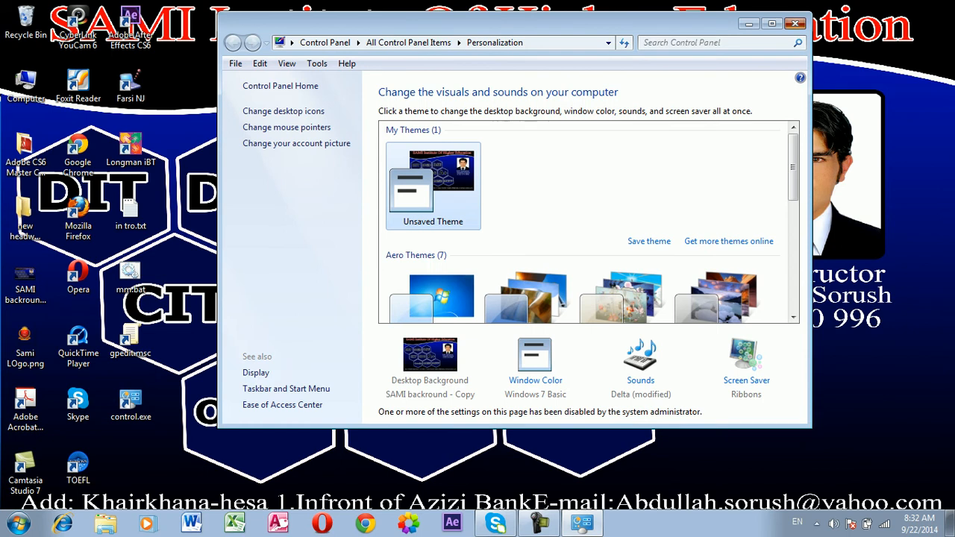
click(796, 23)
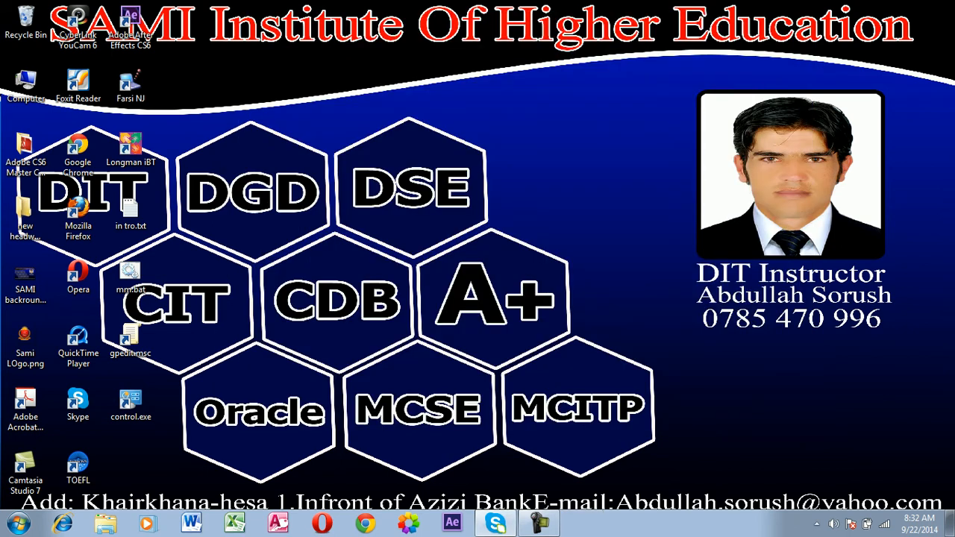
right_click(594, 161)
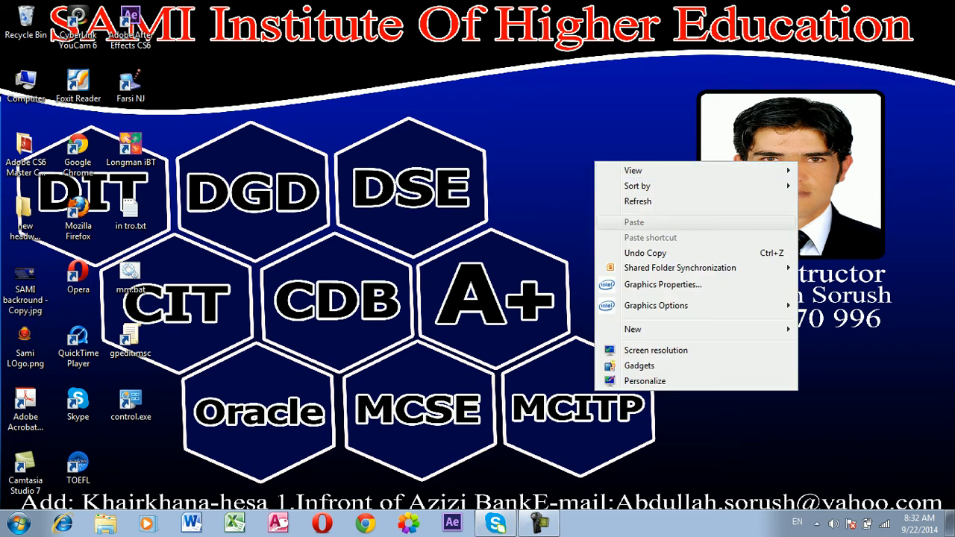
click(637, 199)
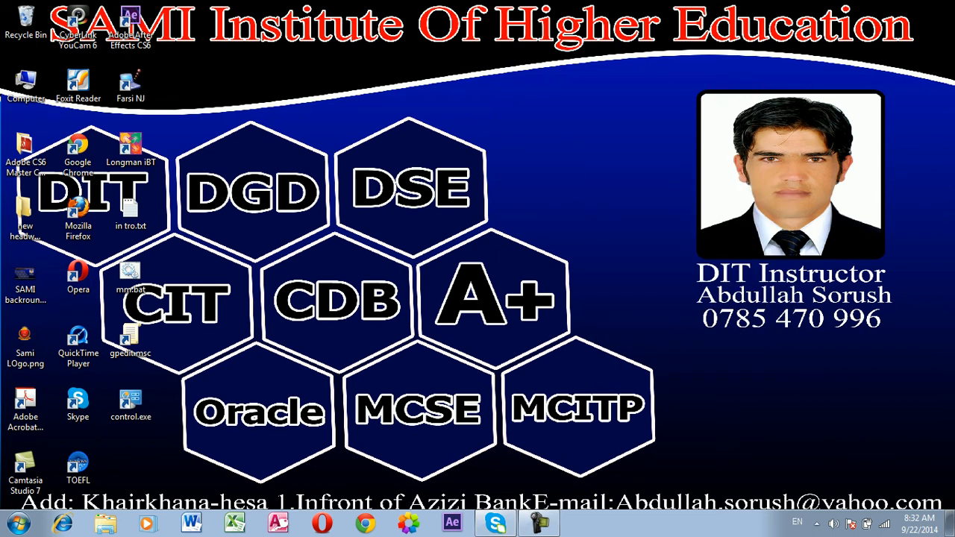
Step: Run gpedit.msc maximized, look up the Printers folder in the user policies for Control Panel, and close the editor
key(super)
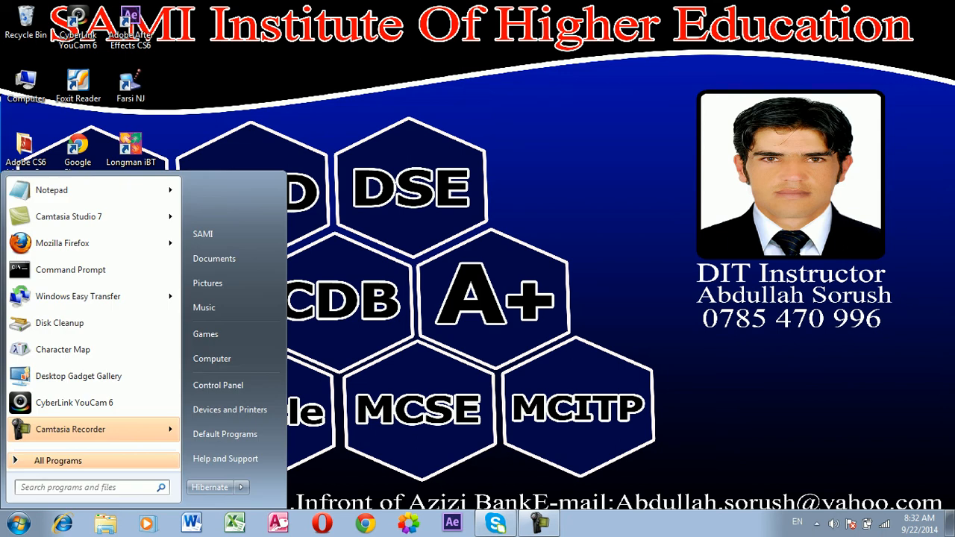
key(super+r)
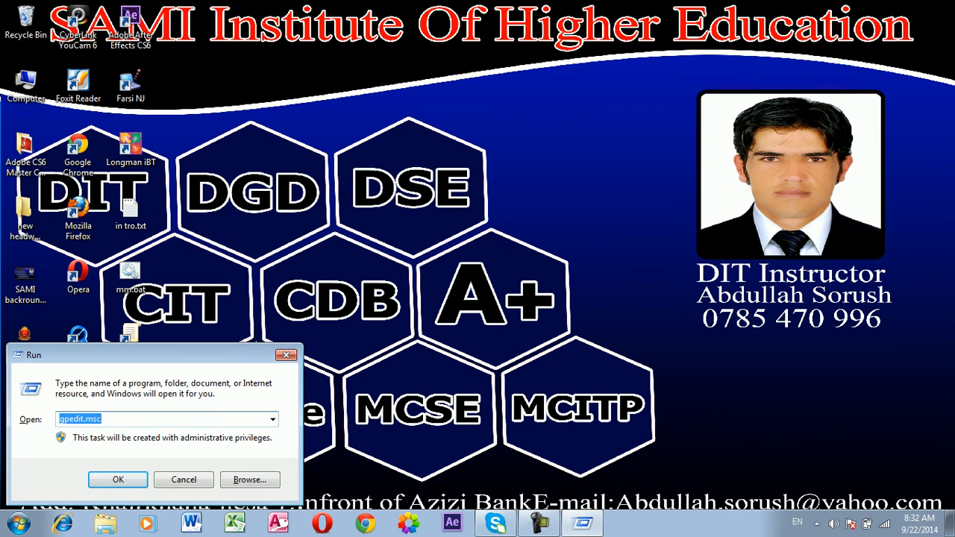
key(Return)
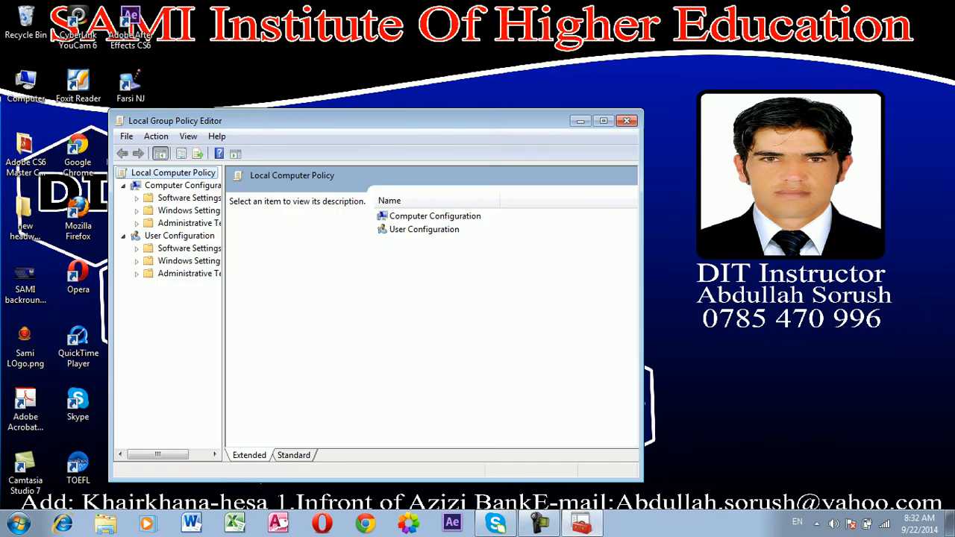
key(super+Up)
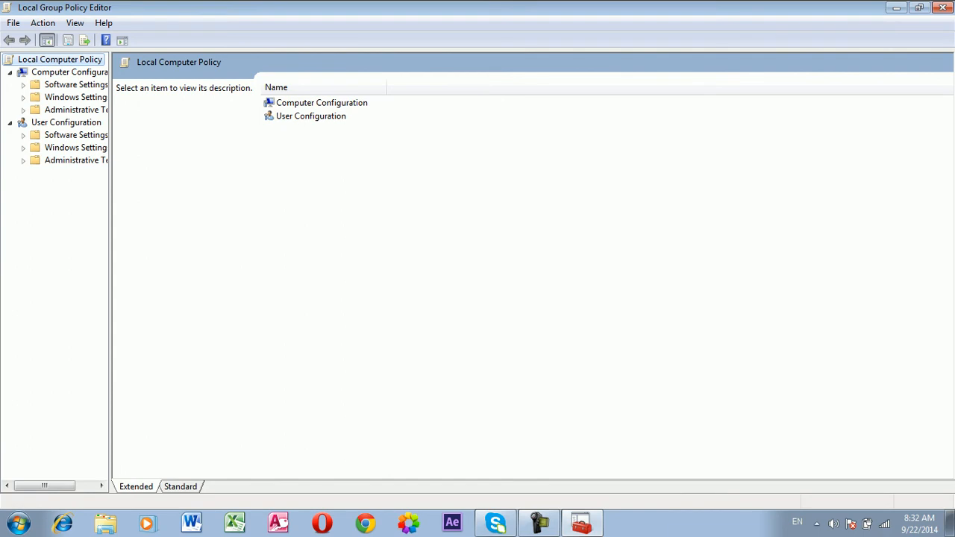
click(75, 161)
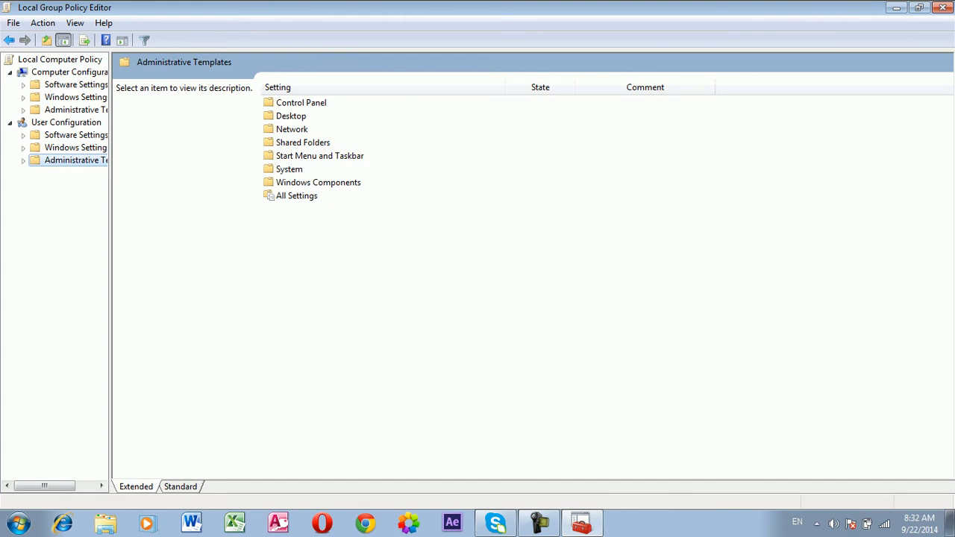
double_click(301, 103)
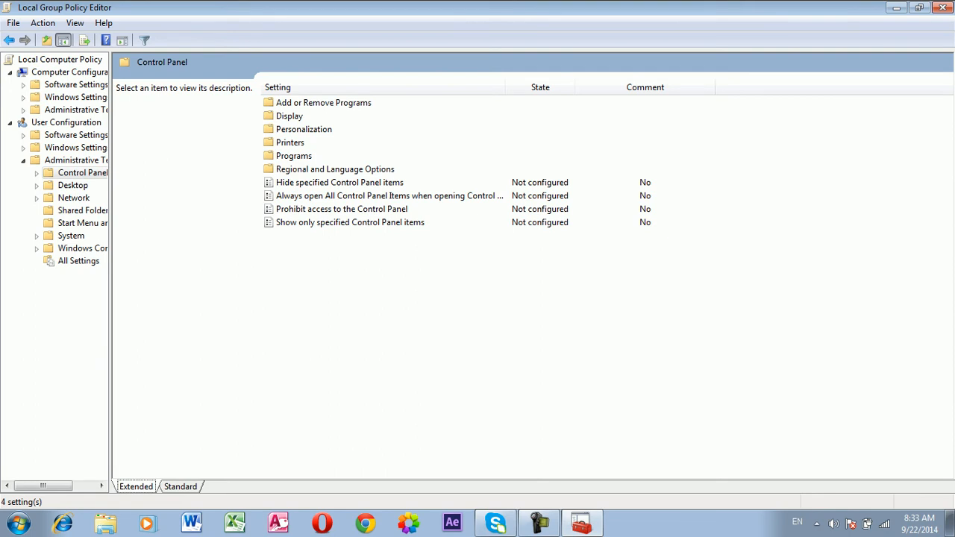
click(290, 142)
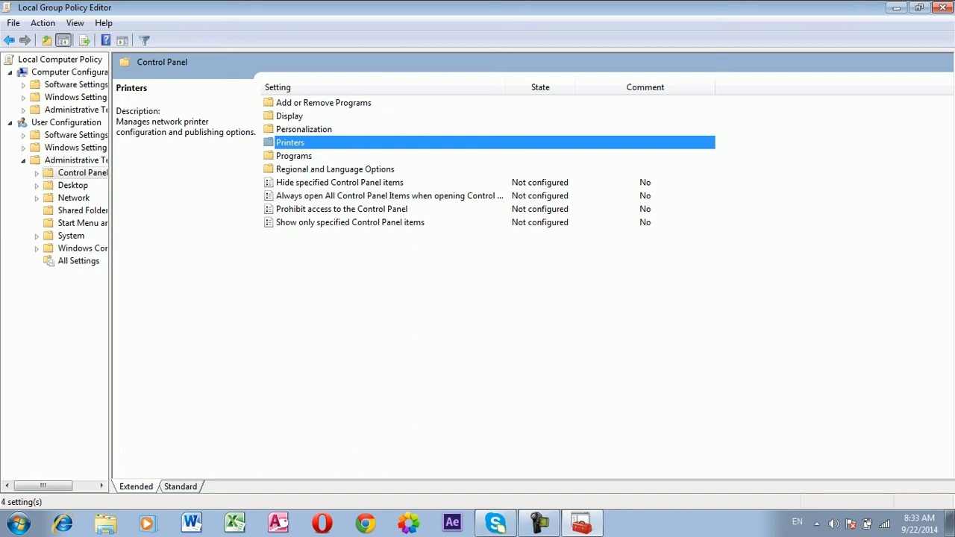
click(942, 8)
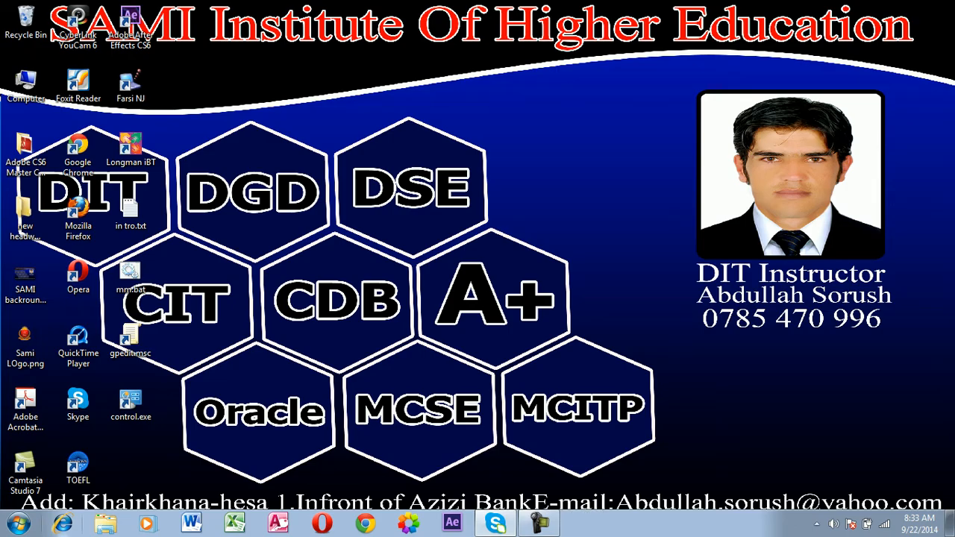
Step: Open Devices and Printers from a maximized Control Panel, start adding a local printer as far as the port choice, and cancel
click(18, 524)
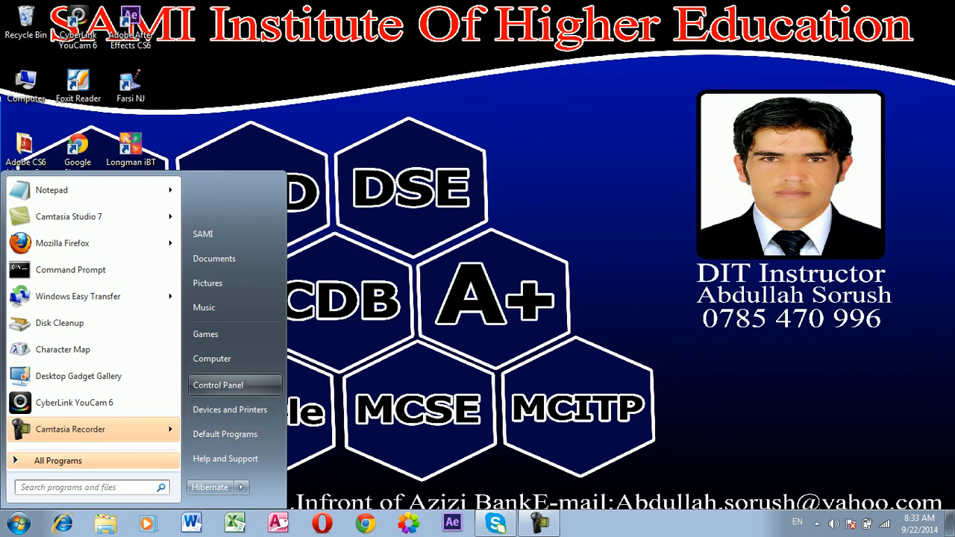
click(218, 385)
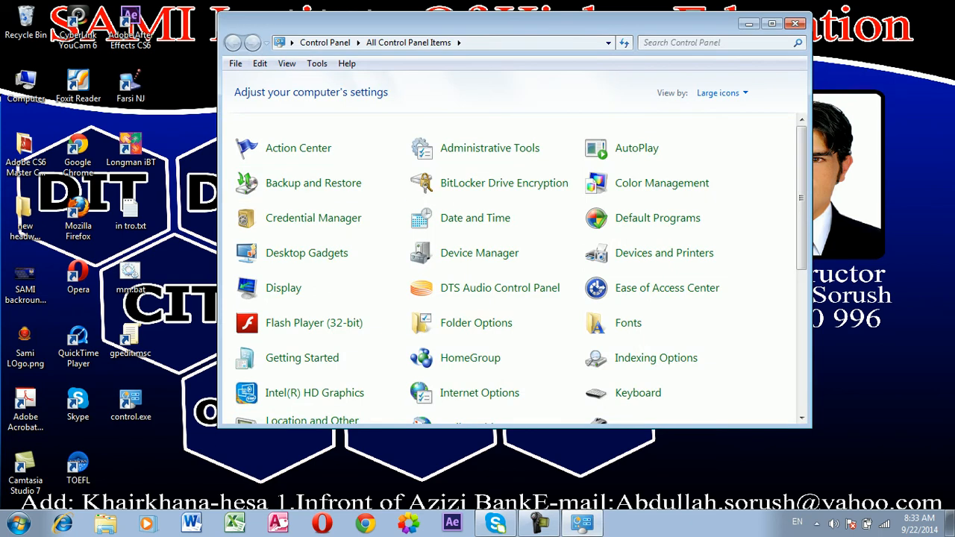
double_click(477, 23)
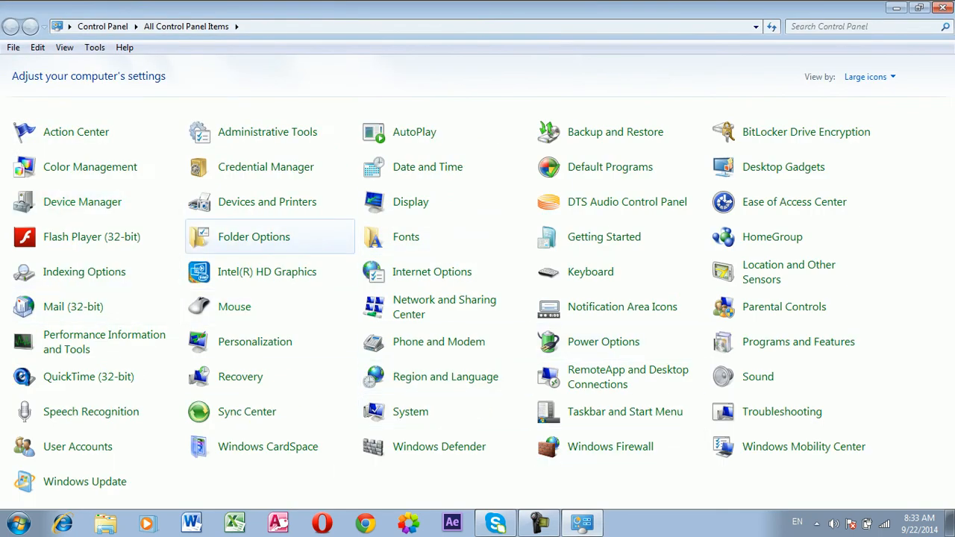
click(267, 202)
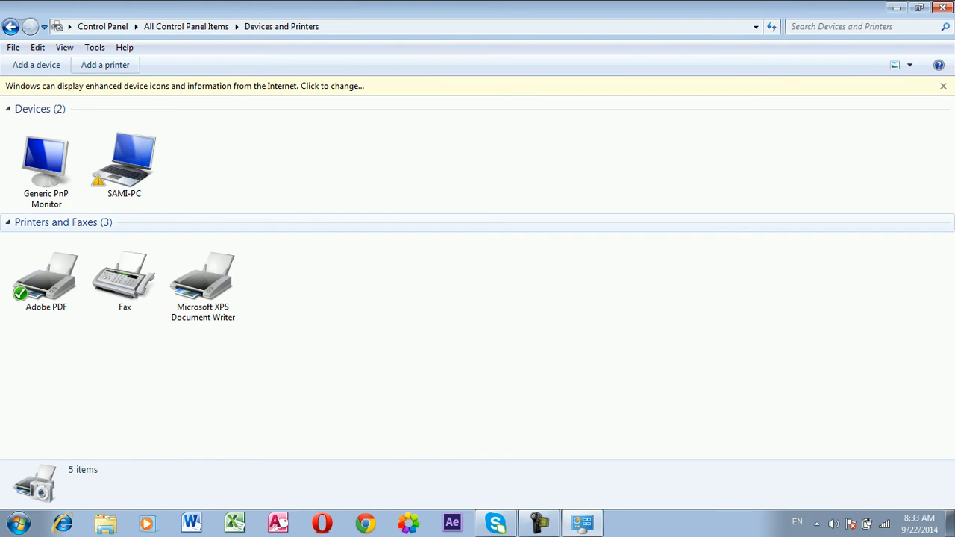
click(106, 65)
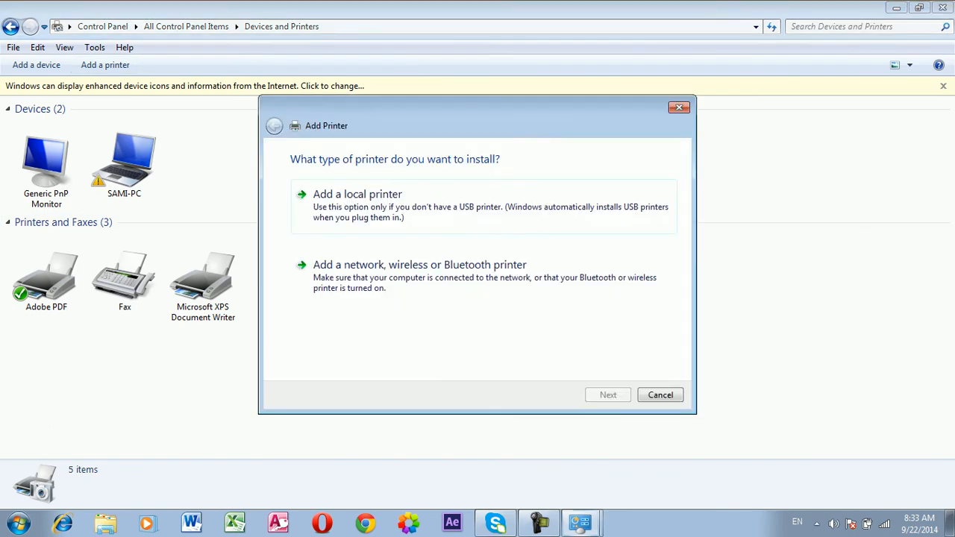
click(484, 212)
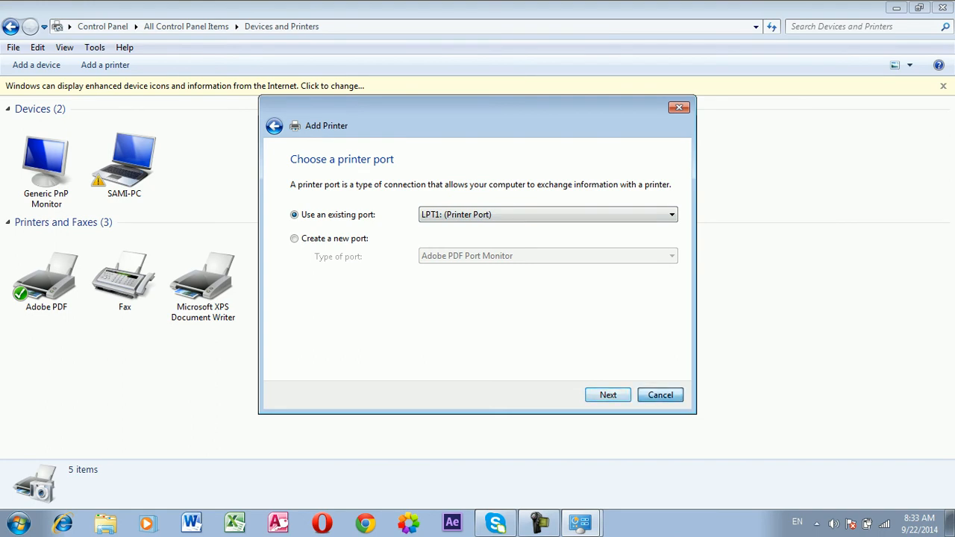
key(Escape)
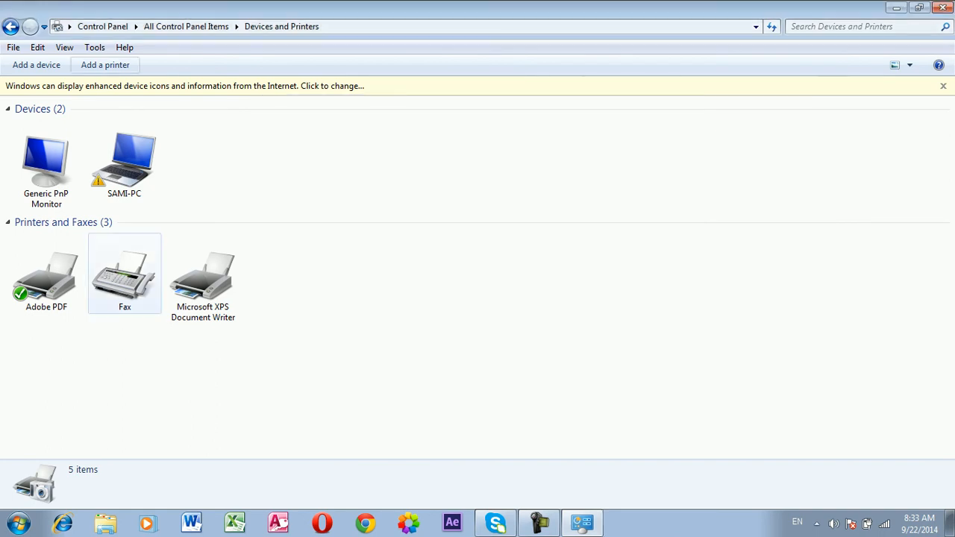
Step: Examine the commands available for the Adobe PDF printer without choosing one, and close Devices and Printers
right_click(84, 289)
click(47, 276)
right_click(64, 278)
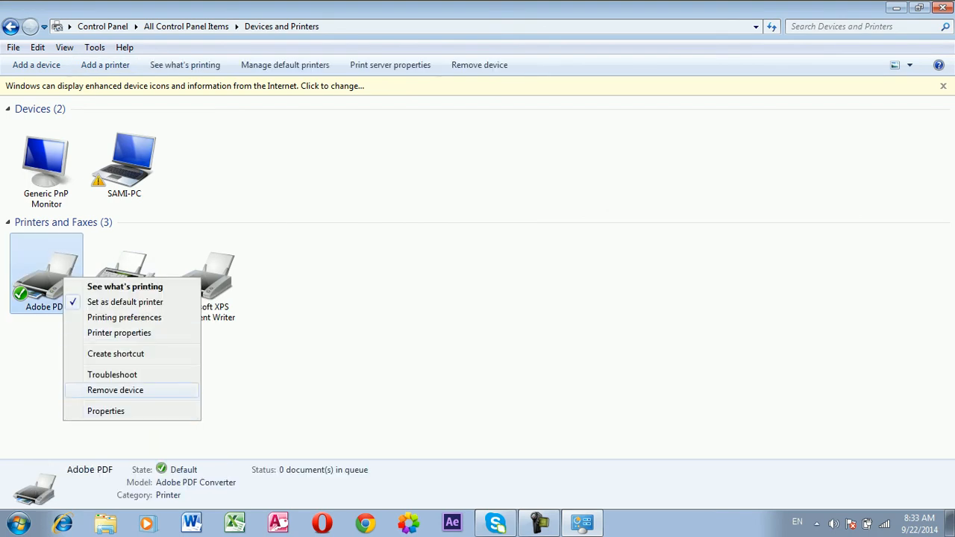
click(329, 358)
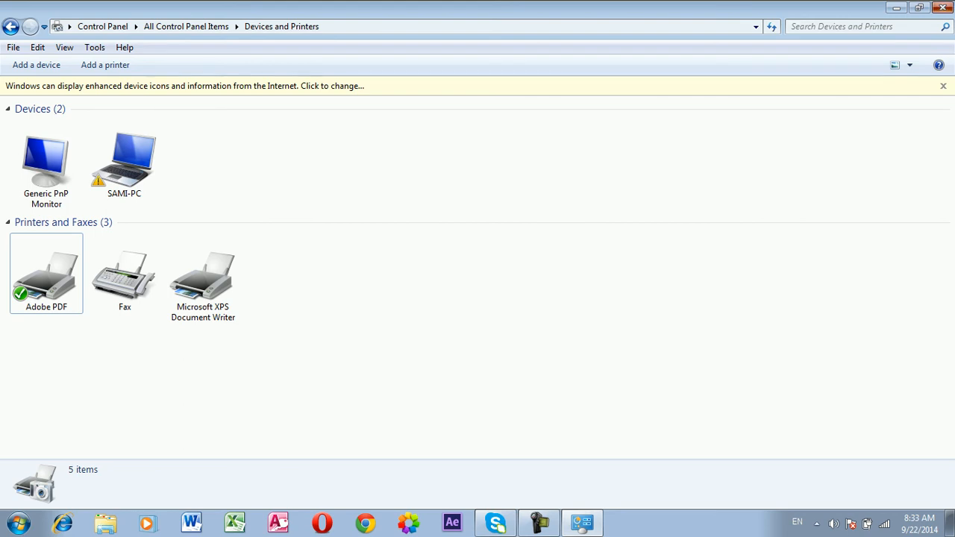
click(943, 7)
Step: Run gpedit.msc again, maximize the editor and open the Control Panel folder of the user Administrative Templates
key(super+r)
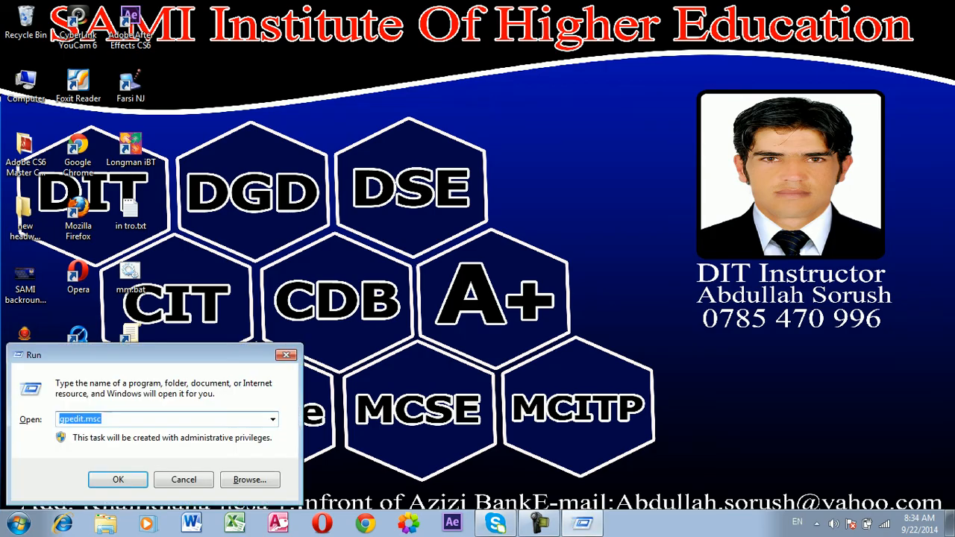
key(Return)
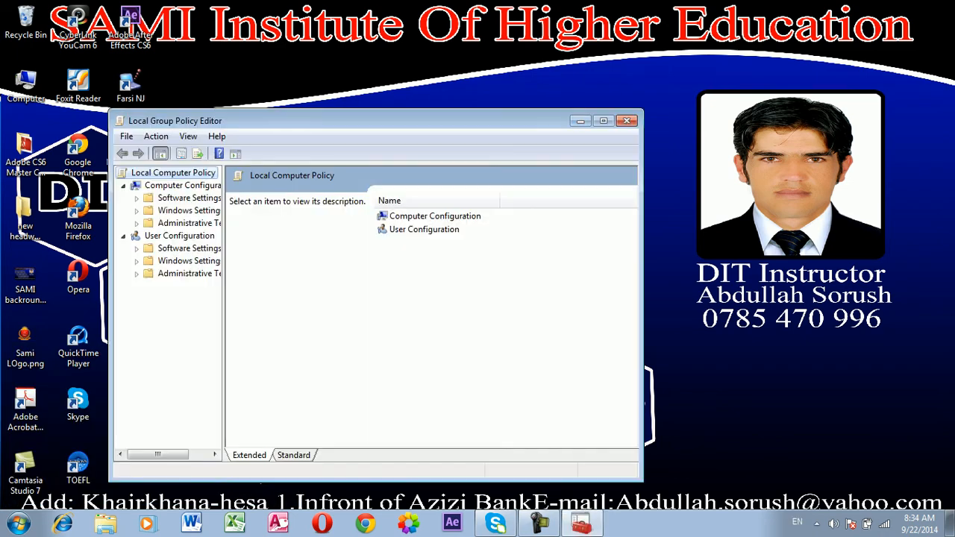
key(super+Up)
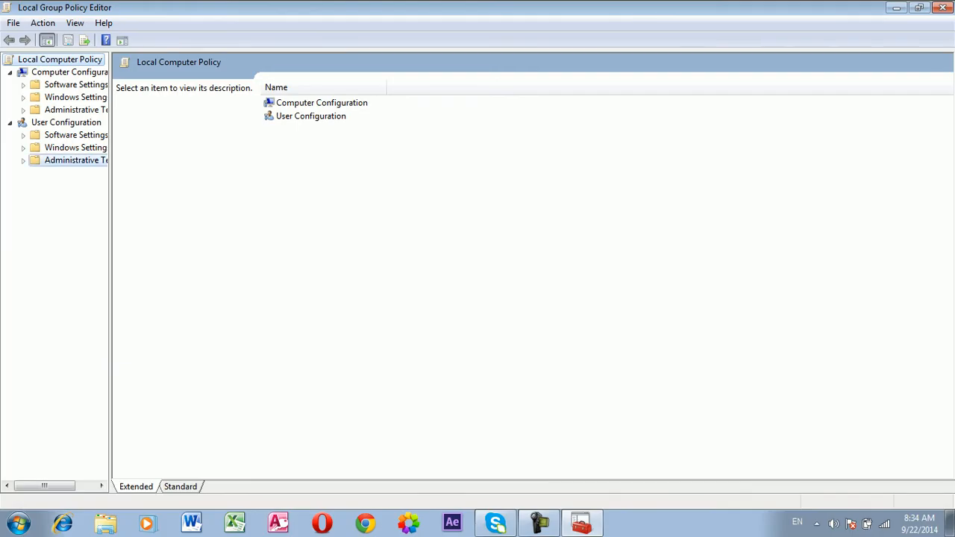
click(76, 160)
double_click(300, 103)
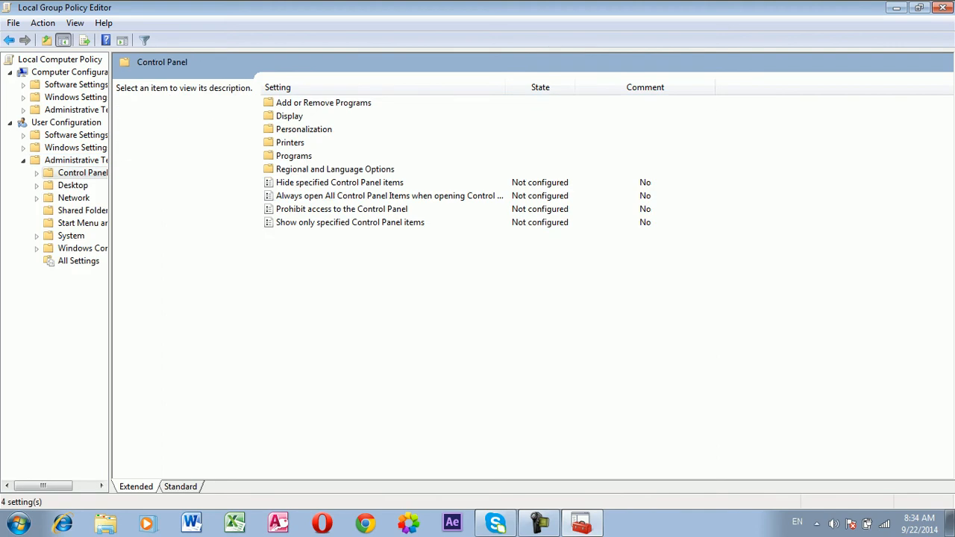
Step: Enable the "Prevent deletion of printers" policy in the Printers folder and apply it
double_click(290, 142)
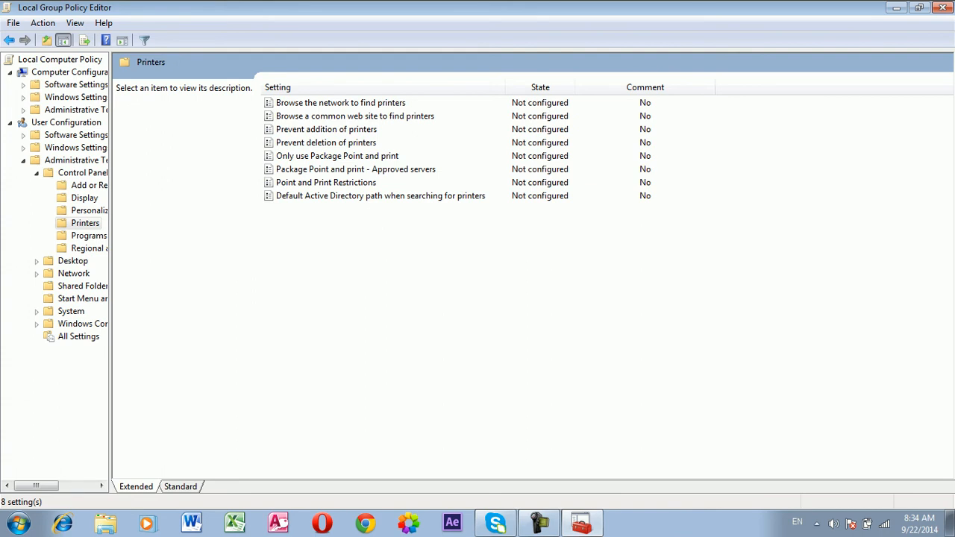
click(326, 143)
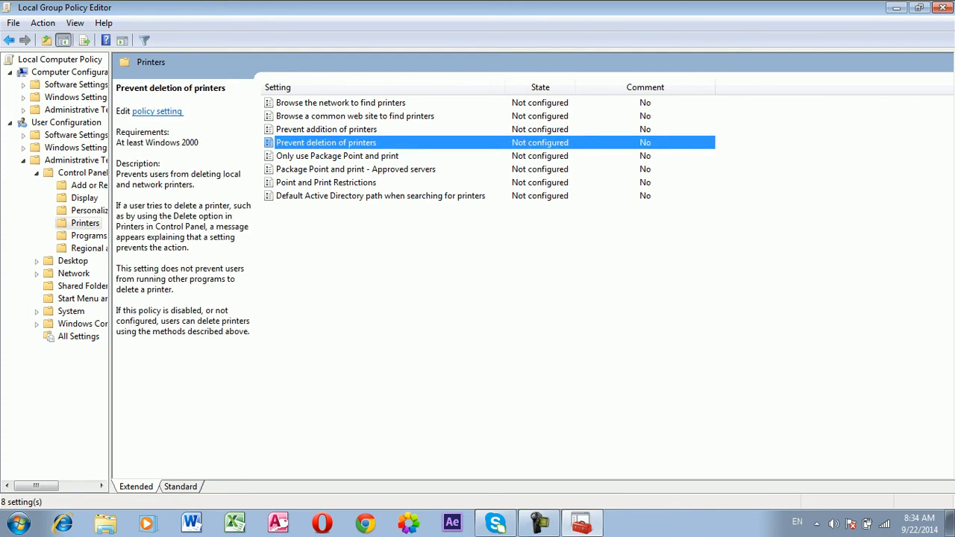
double_click(326, 143)
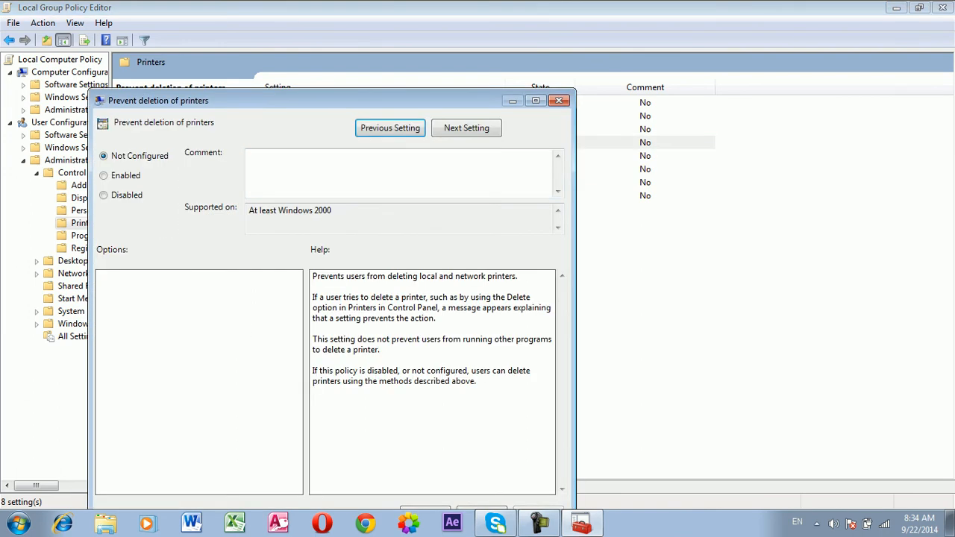
click(104, 176)
drag(283, 101, 288, 34)
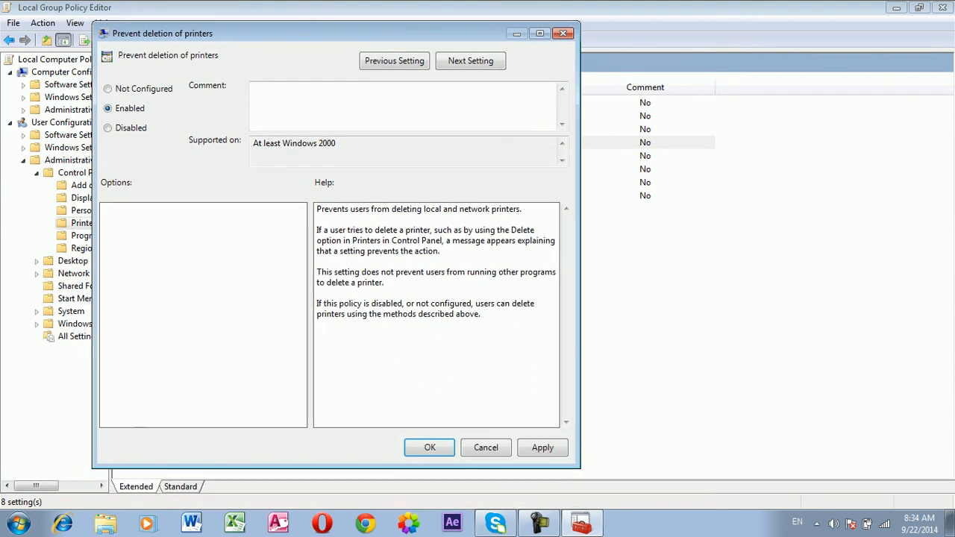
click(543, 447)
click(430, 448)
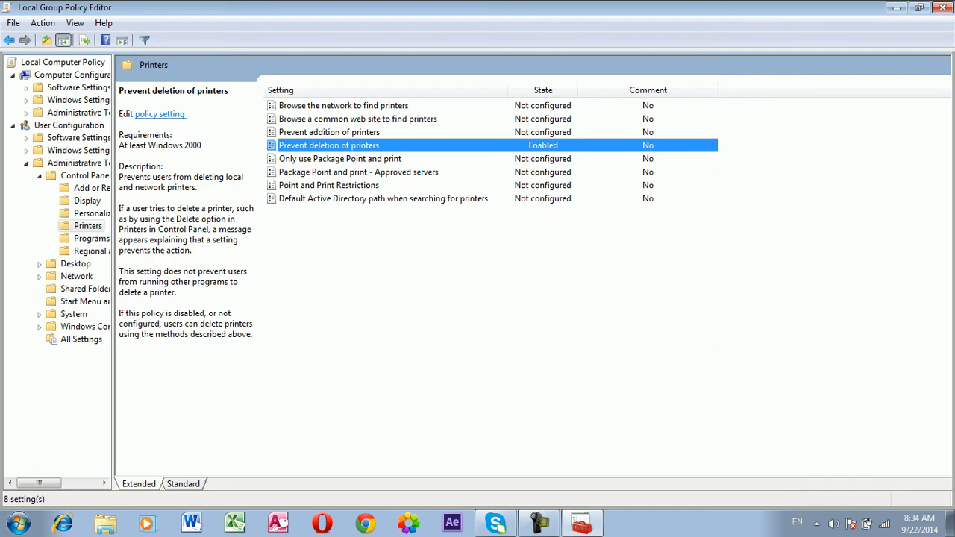
Step: Enable and apply the "Prevent addition of printers" policy, and close the policy editor
double_click(329, 132)
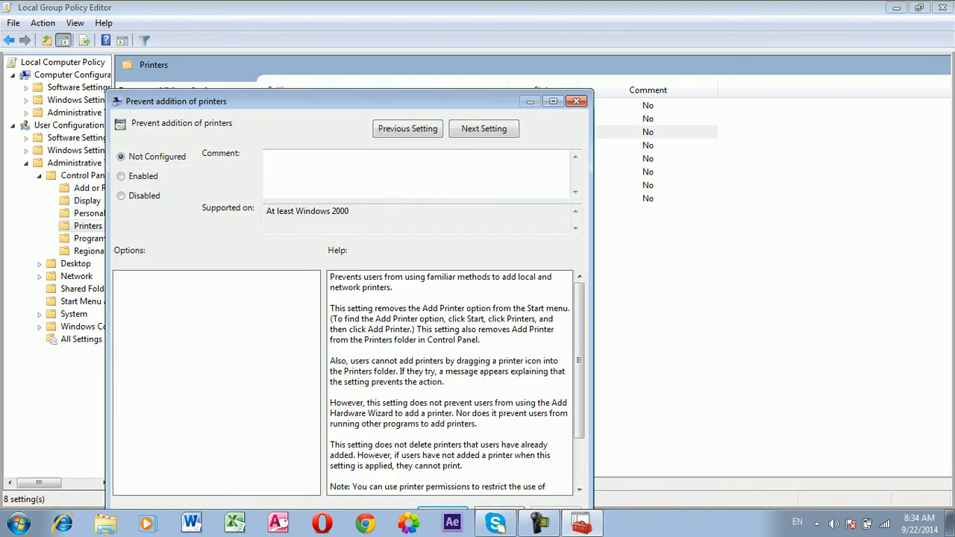
click(121, 176)
drag(313, 102, 312, 70)
click(554, 484)
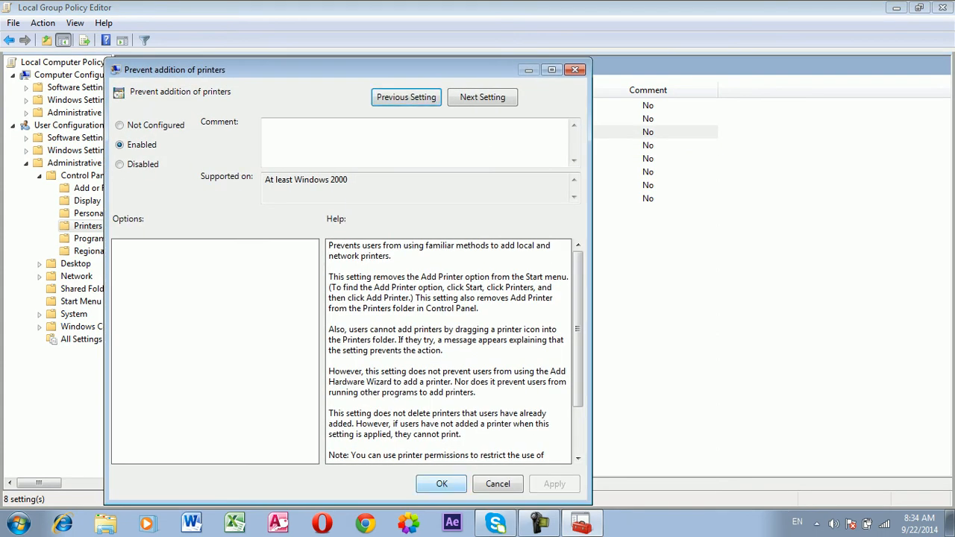
click(442, 484)
click(942, 6)
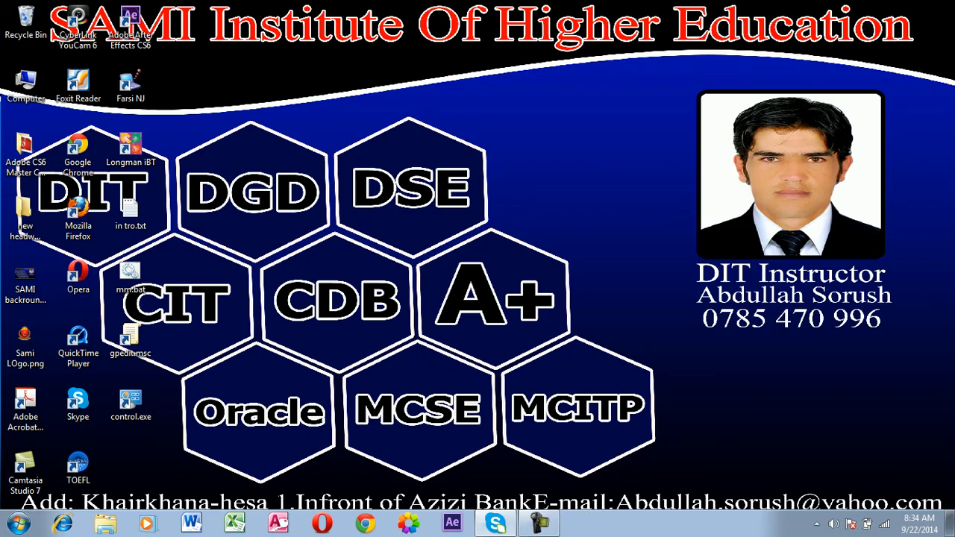
Step: Test the printer restrictions in Devices and Printers, opened from Control Panel, and close the window
key(super)
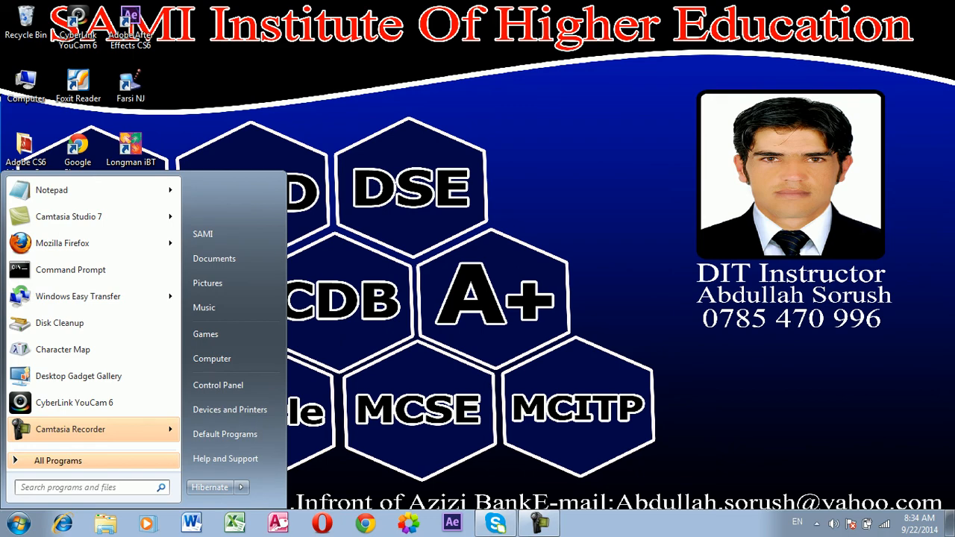
key(Return)
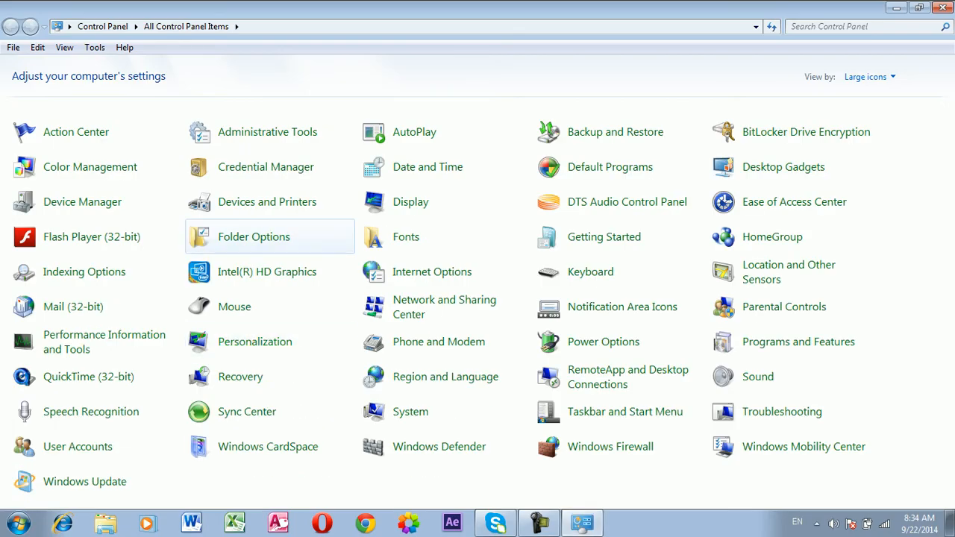
key(Return)
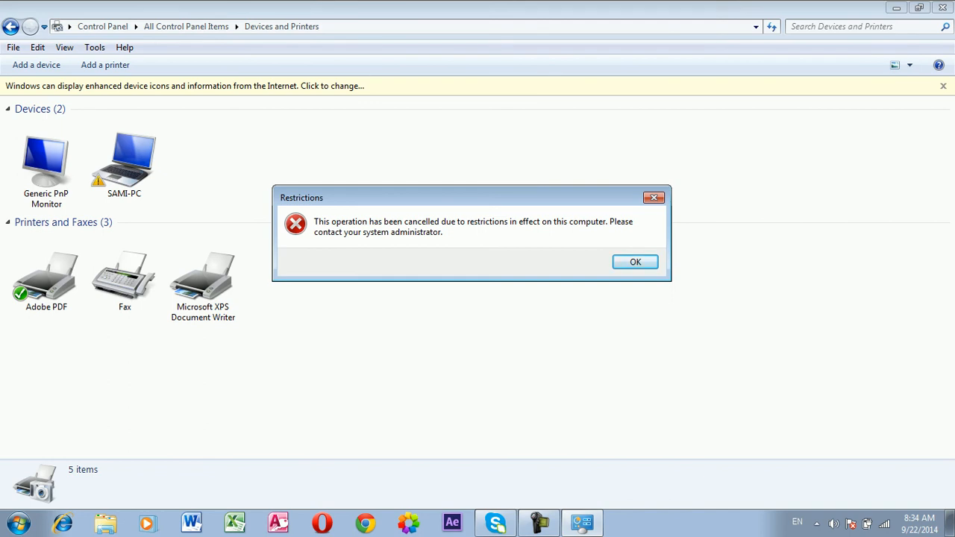
click(635, 262)
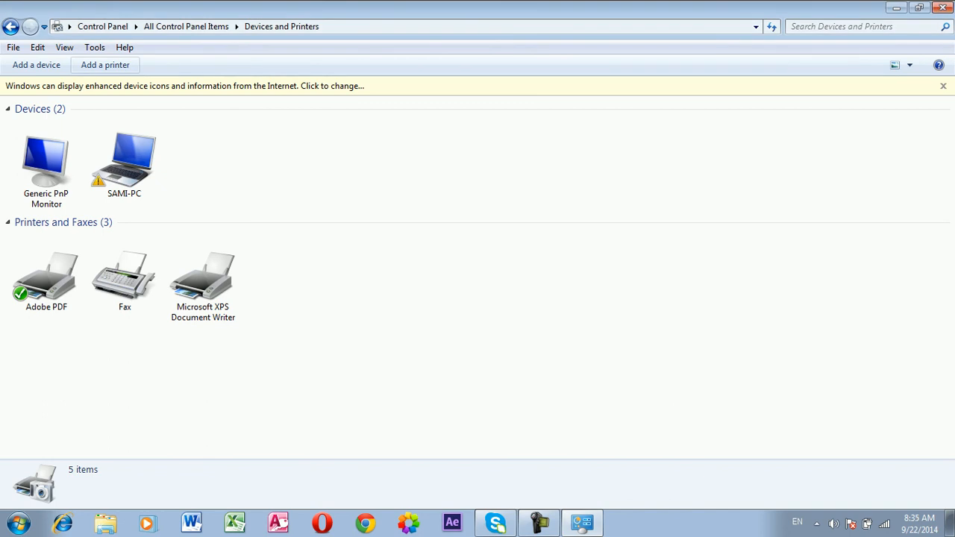
click(919, 8)
click(945, 13)
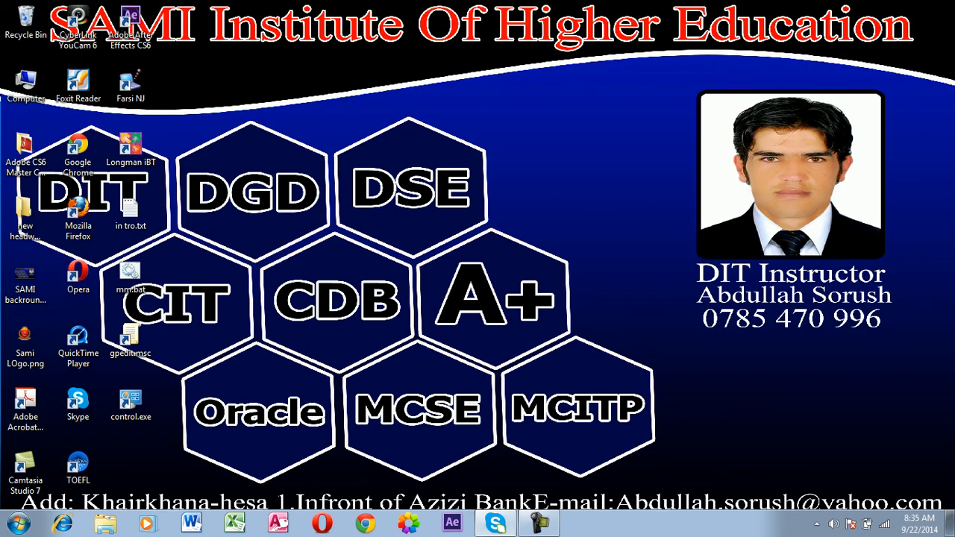
Step: Run gpedit.msc maximized, look up the Programs folder in the user policies for Control Panel, and return to the Control Panel folder
key(super+r)
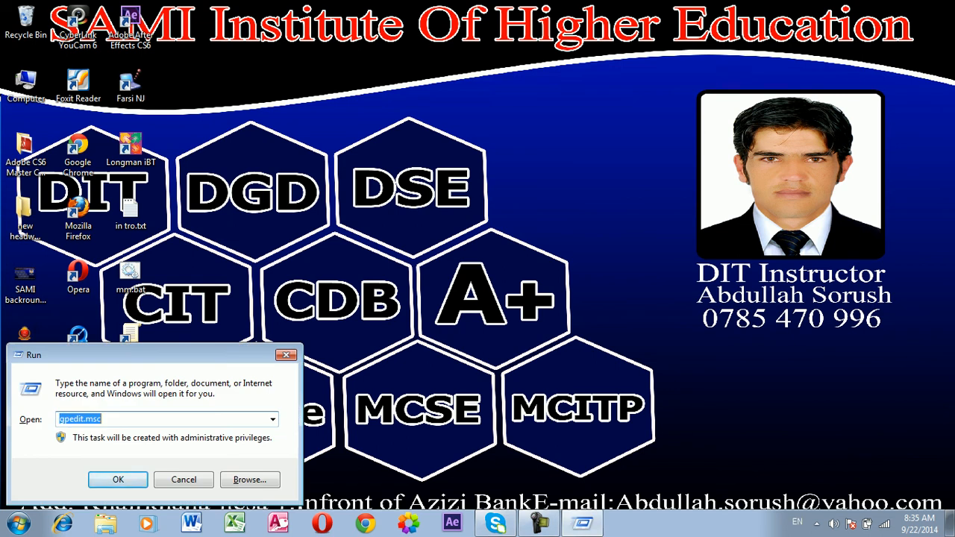
key(Return)
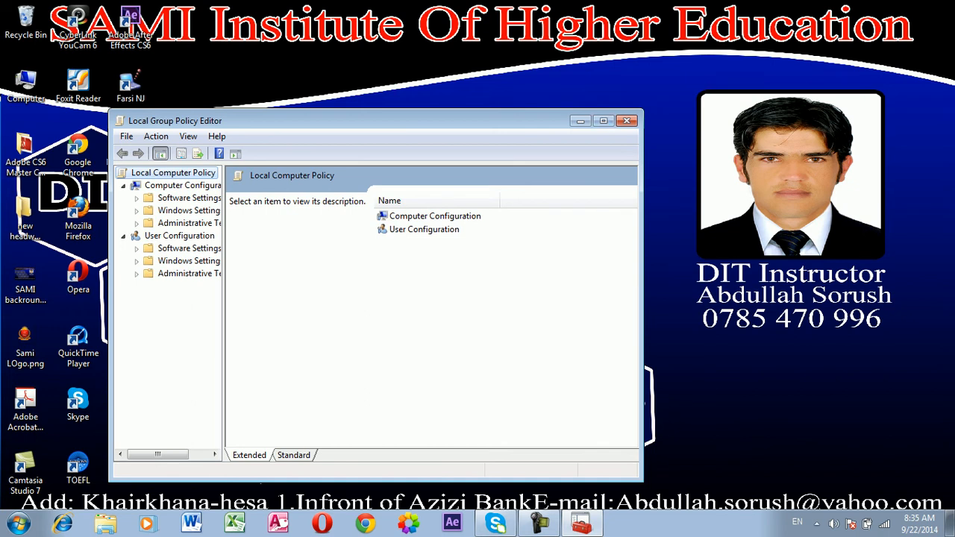
click(603, 120)
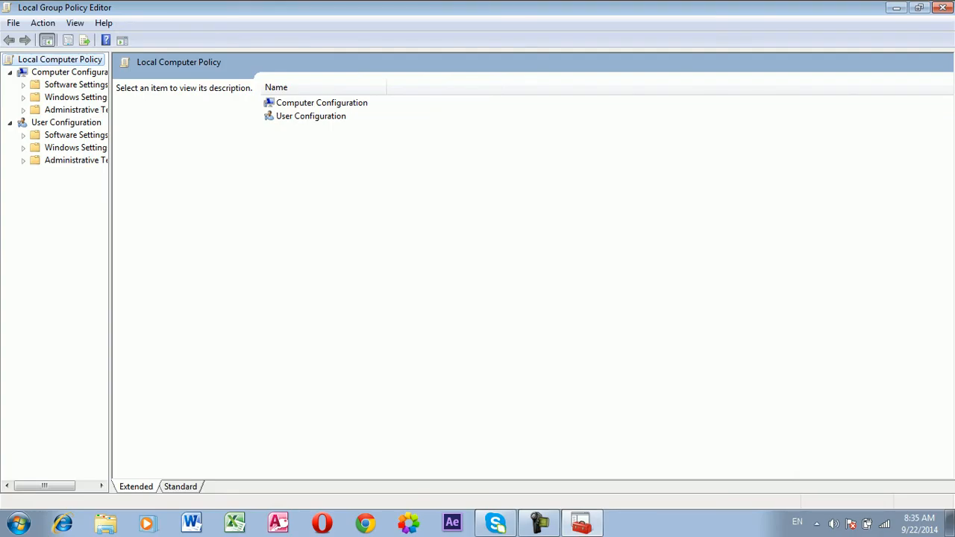
click(74, 160)
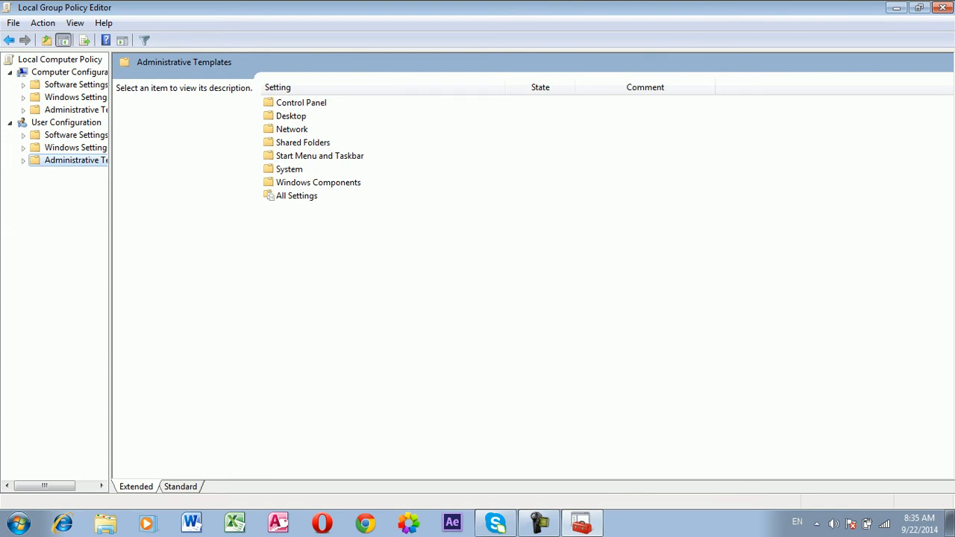
double_click(301, 103)
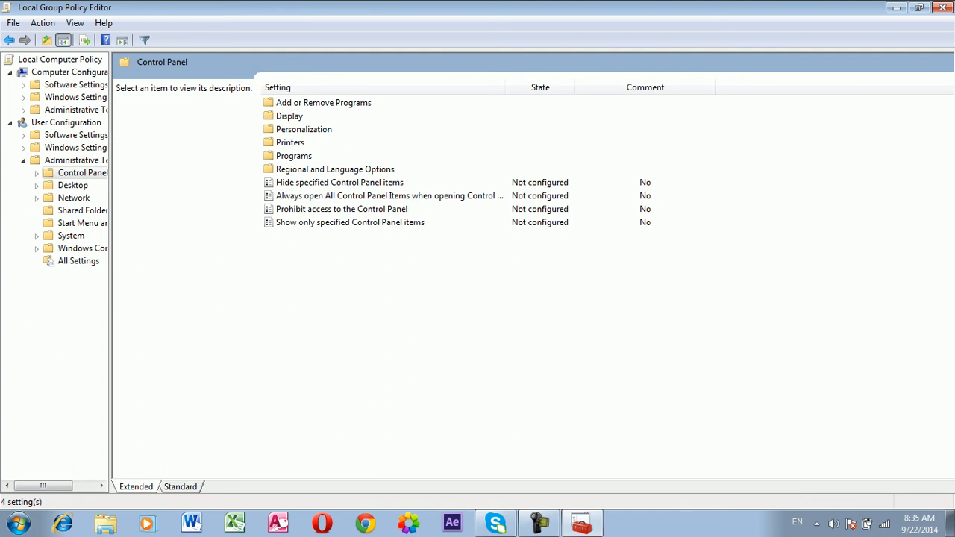
double_click(294, 156)
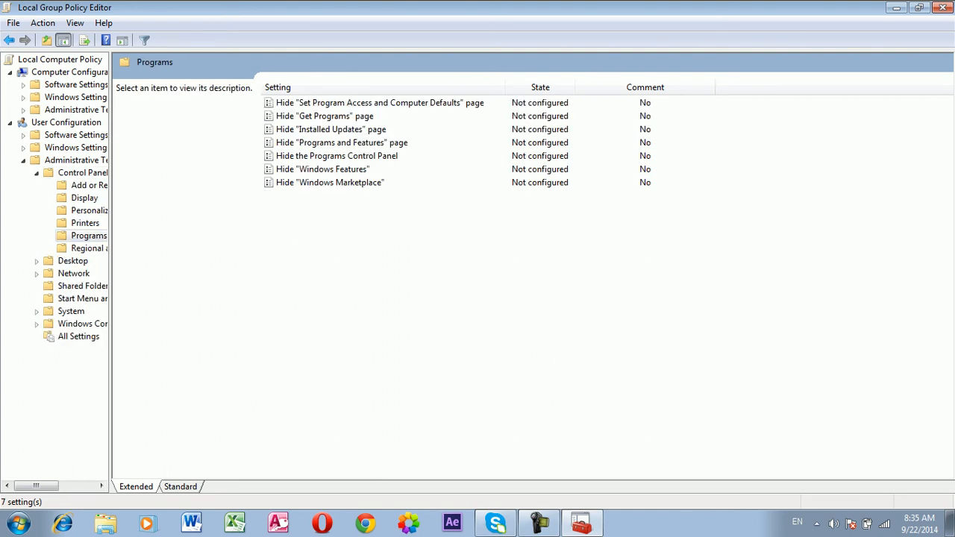
click(9, 40)
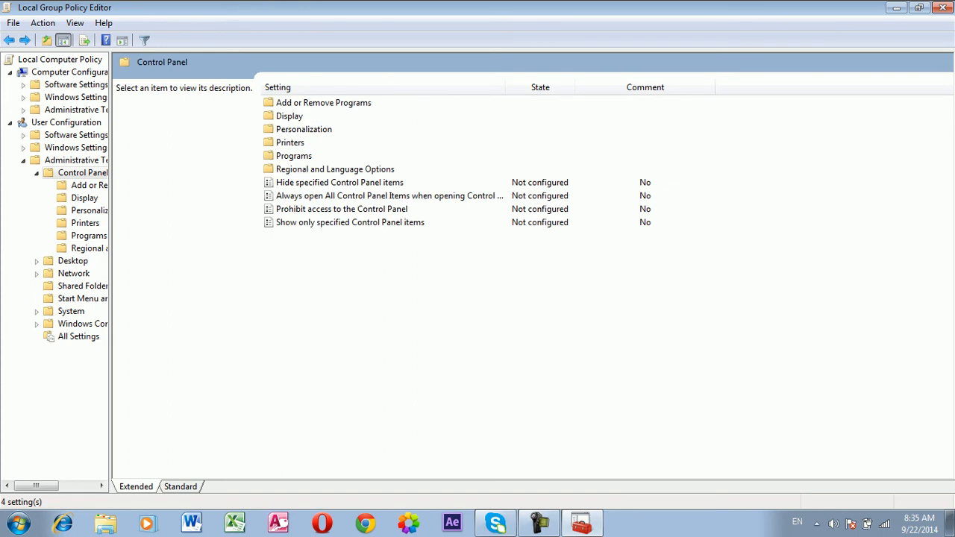
Step: View the Region and Language formats from a maximized Control Panel, and close both windows
key(super)
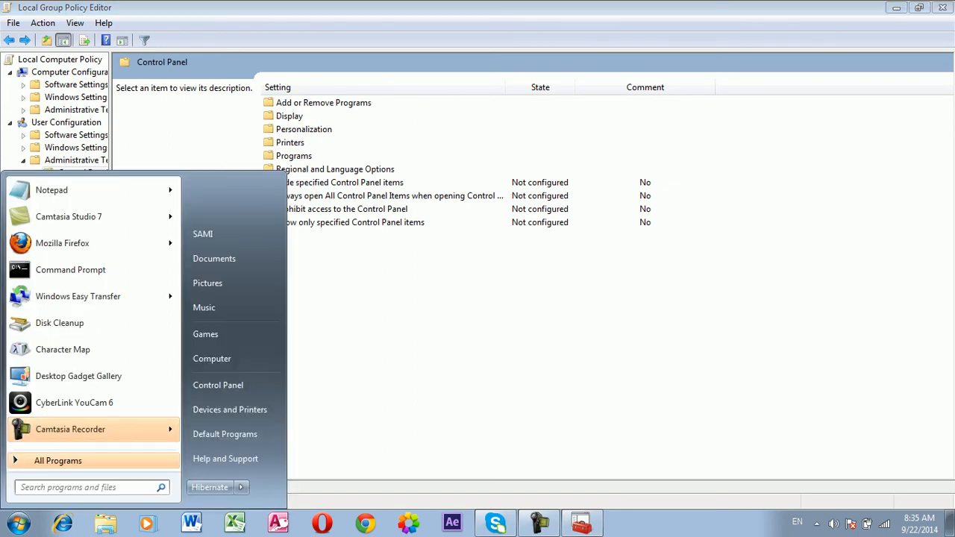
click(224, 383)
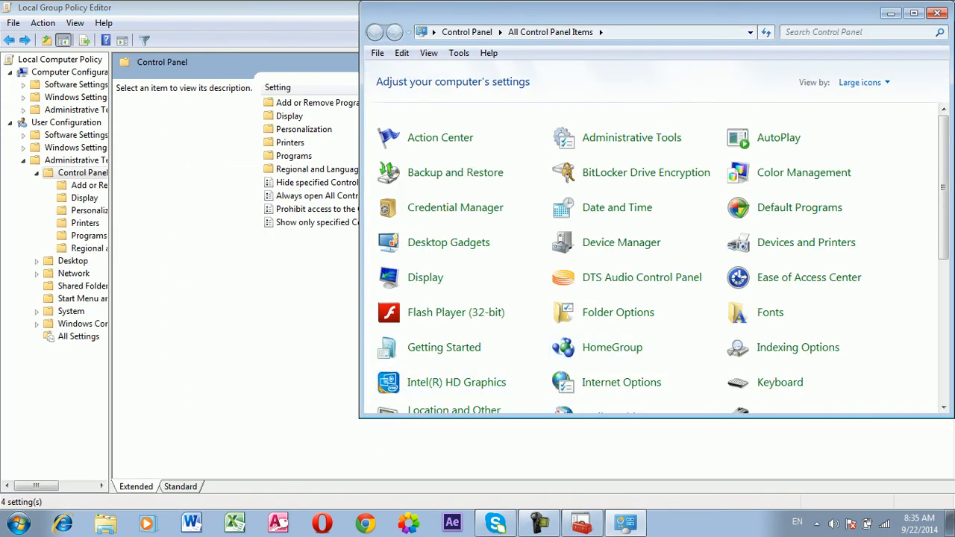
click(914, 12)
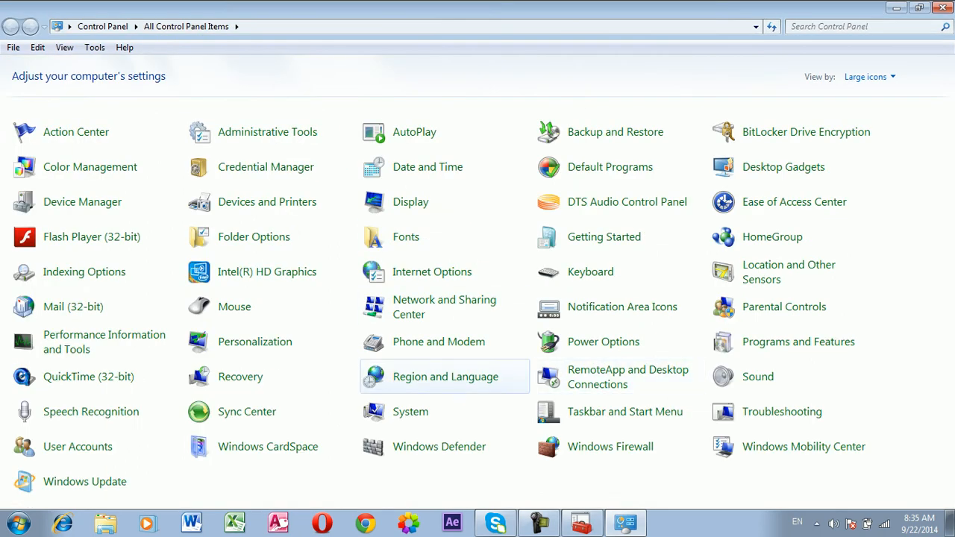
click(445, 377)
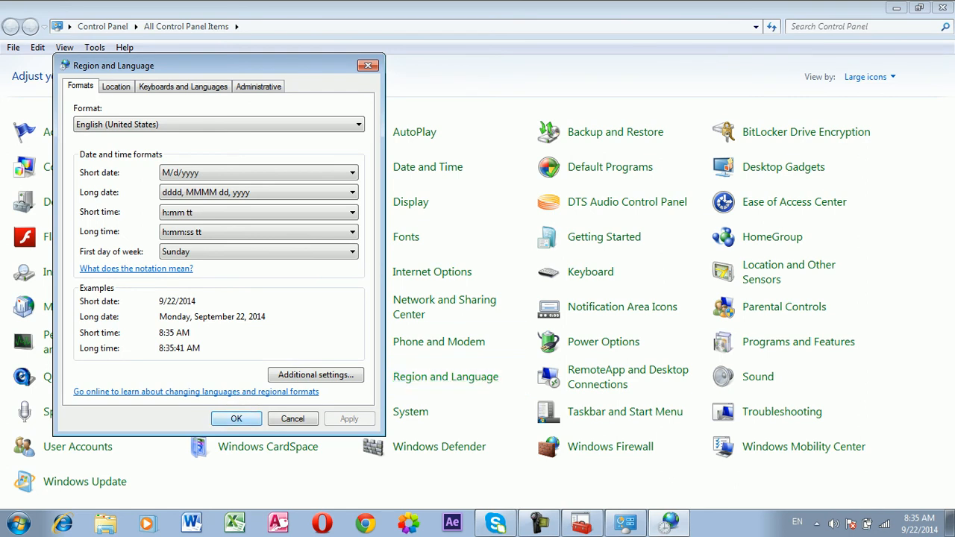
key(Return)
key(alt+F4)
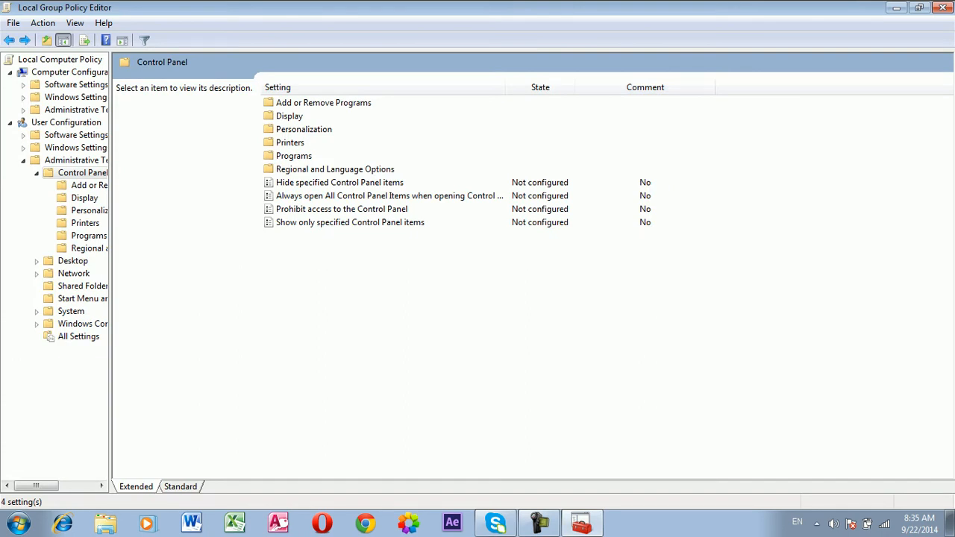
Step: Look up the Regional and Language Options policies, compare them with the Location settings of Region and Language, and close Control Panel
double_click(335, 169)
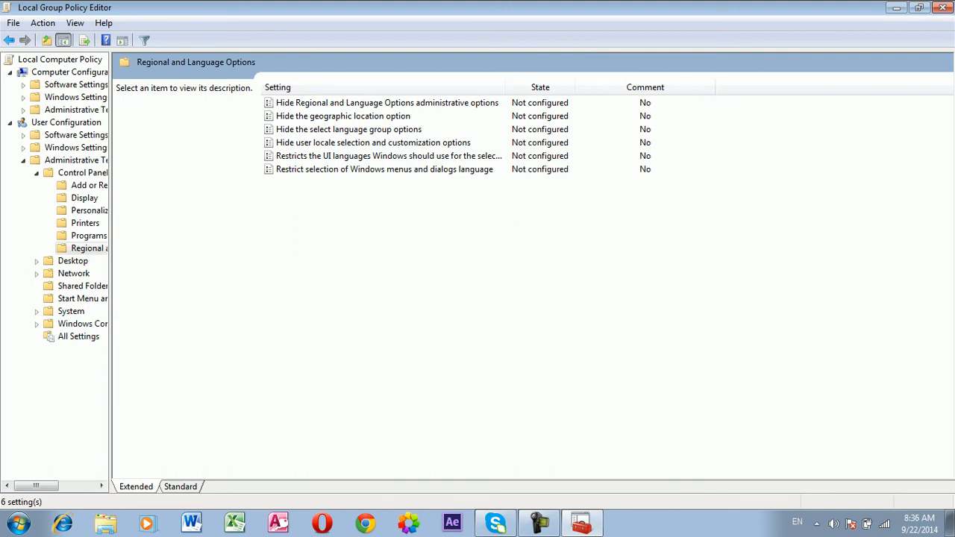
click(18, 522)
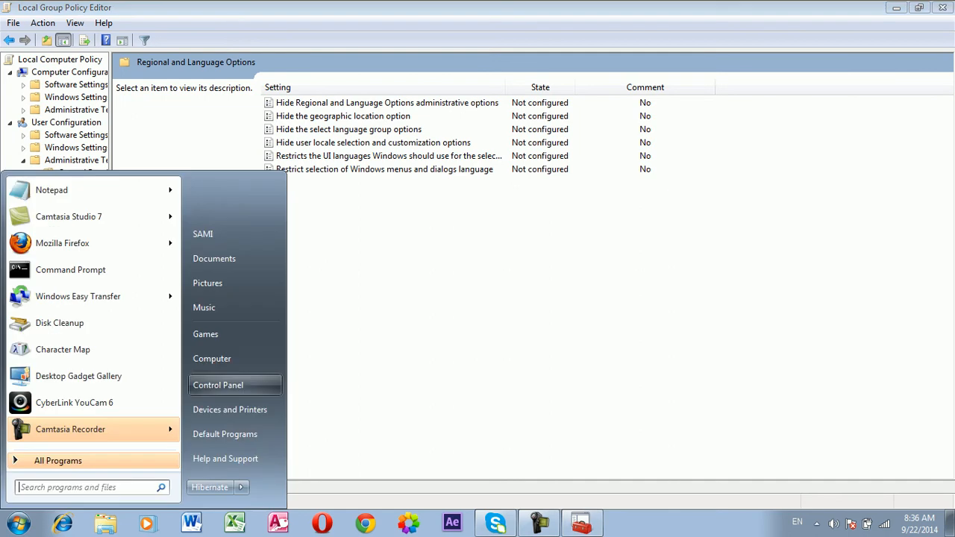
click(220, 385)
click(445, 377)
click(134, 104)
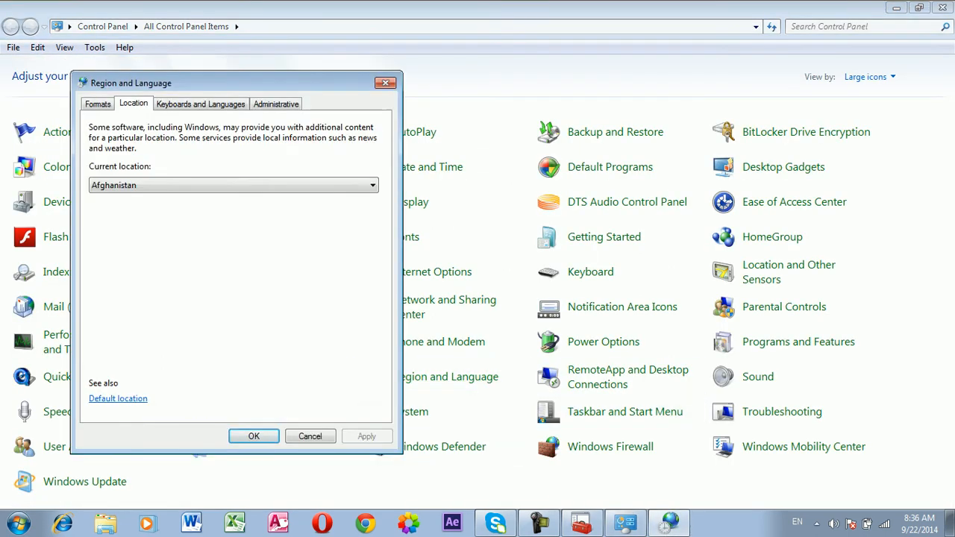
click(386, 83)
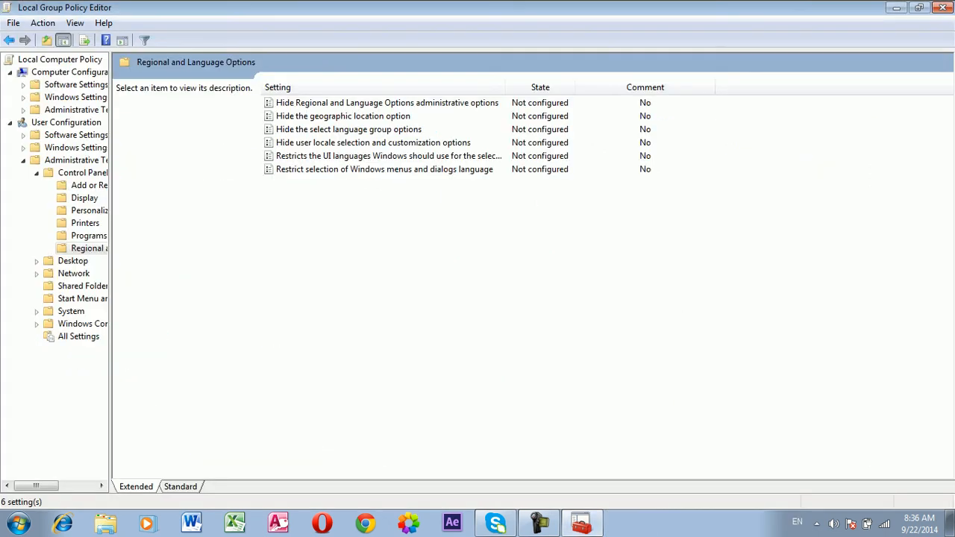
Step: Return to the Control Panel policy folder, collapse it in the tree, and close the policy editor
click(9, 41)
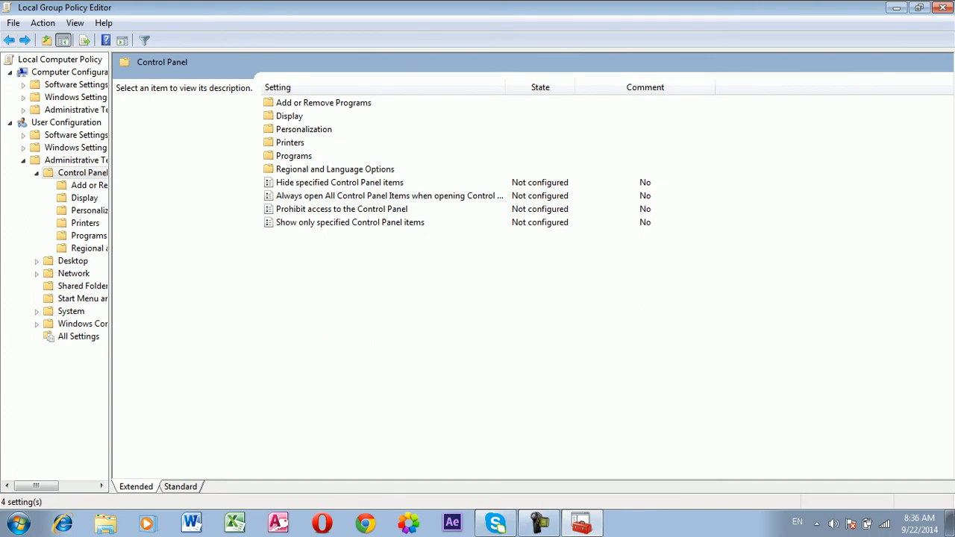
click(36, 173)
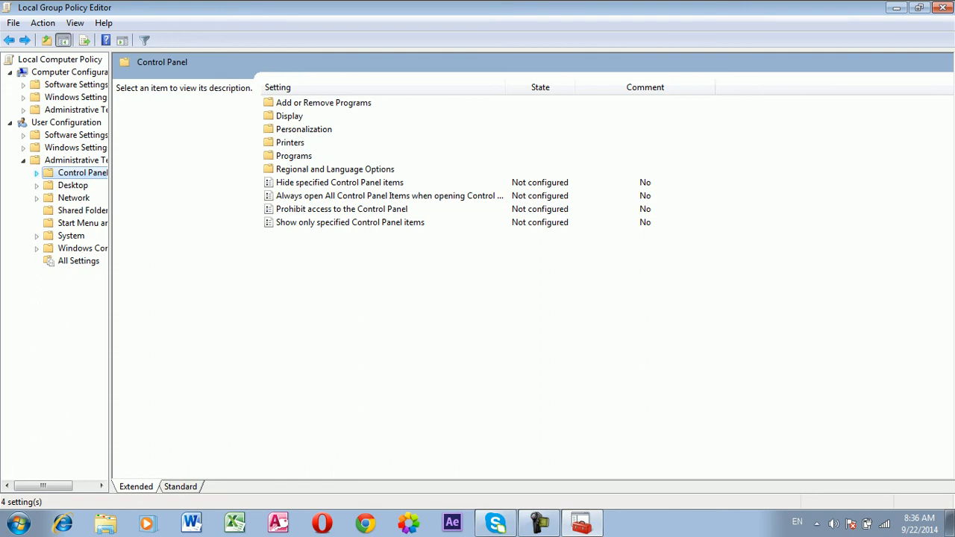
click(943, 8)
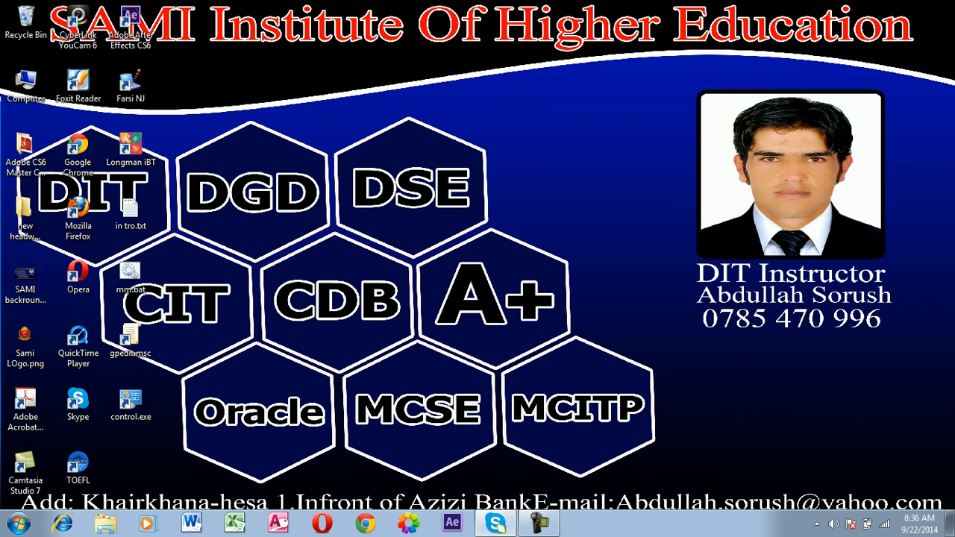
drag(1, 0, 954, 515)
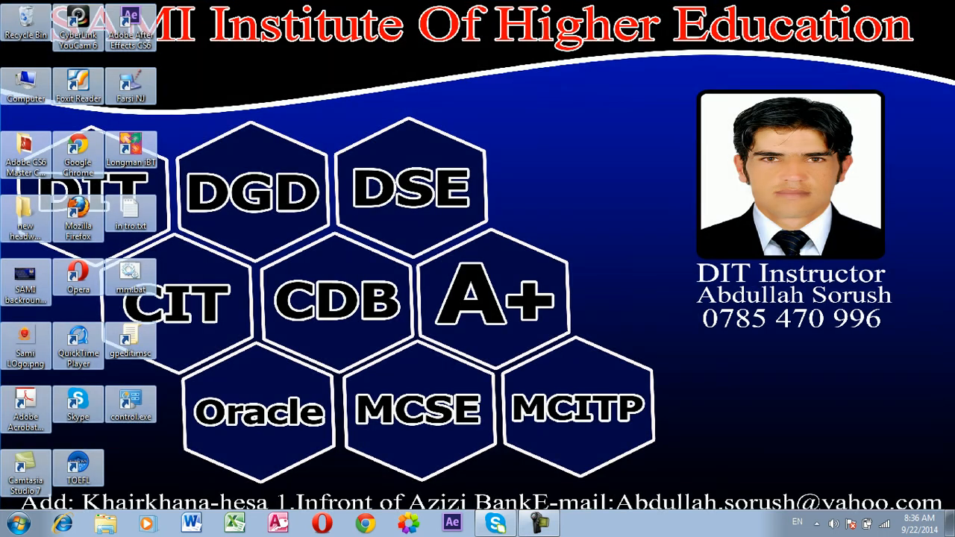
click(746, 387)
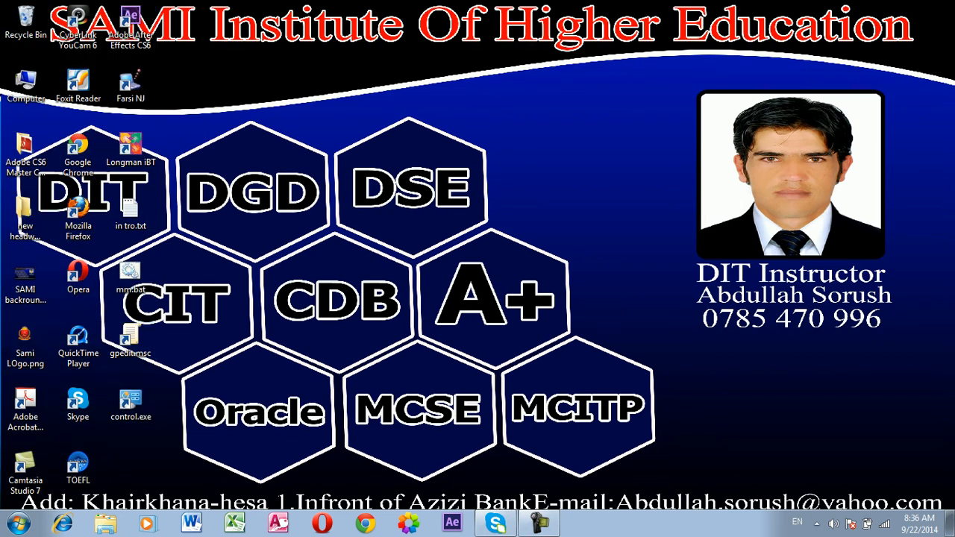
mouse_move(26, 23)
mouse_down()
mouse_move(183, 277)
mouse_move(26, 22)
mouse_up()
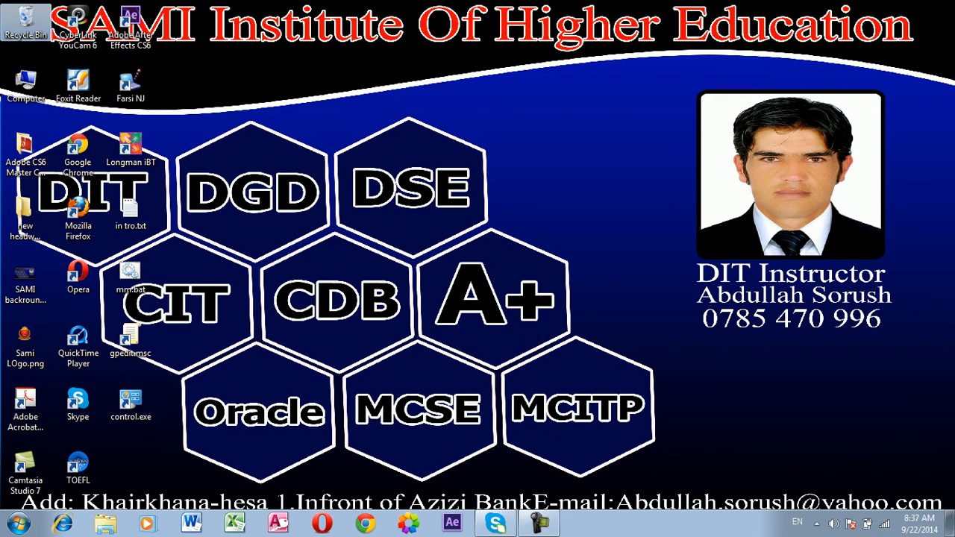
click(298, 224)
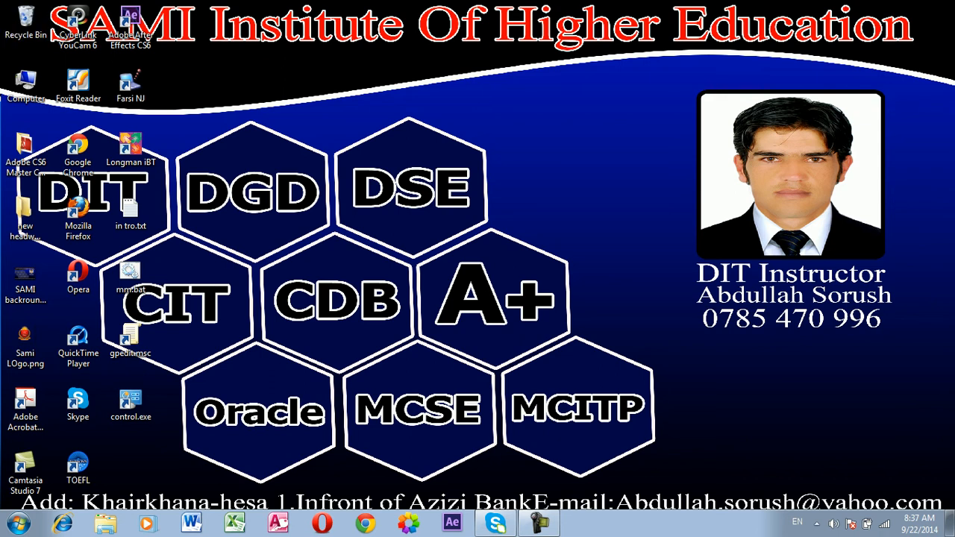
drag(1, 1, 859, 11)
drag(514, 128, 622, 203)
Step: Run gpedit.msc maximized, open the Desktop folder of the user Administrative Templates, and glance at the desktop icons
key(super+r)
key(Return)
key(super+Up)
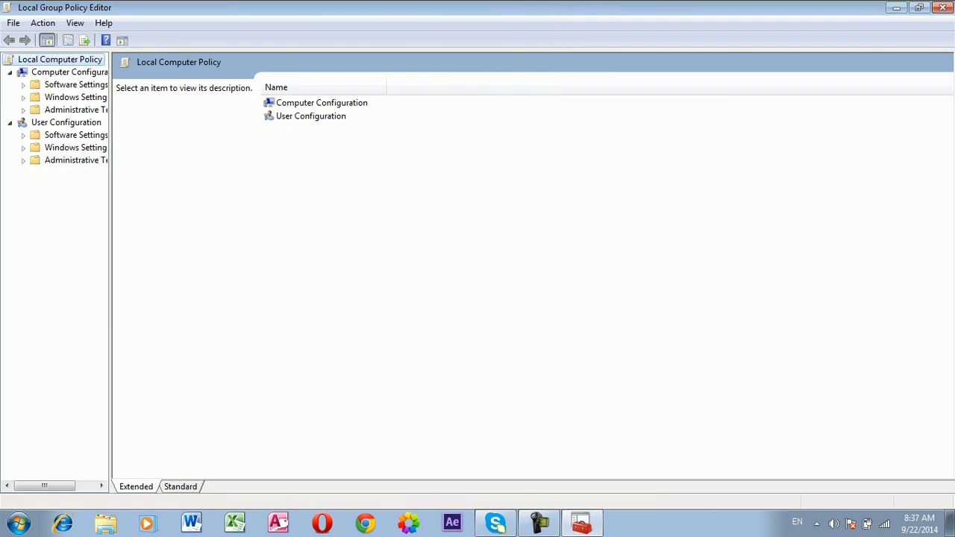
click(75, 161)
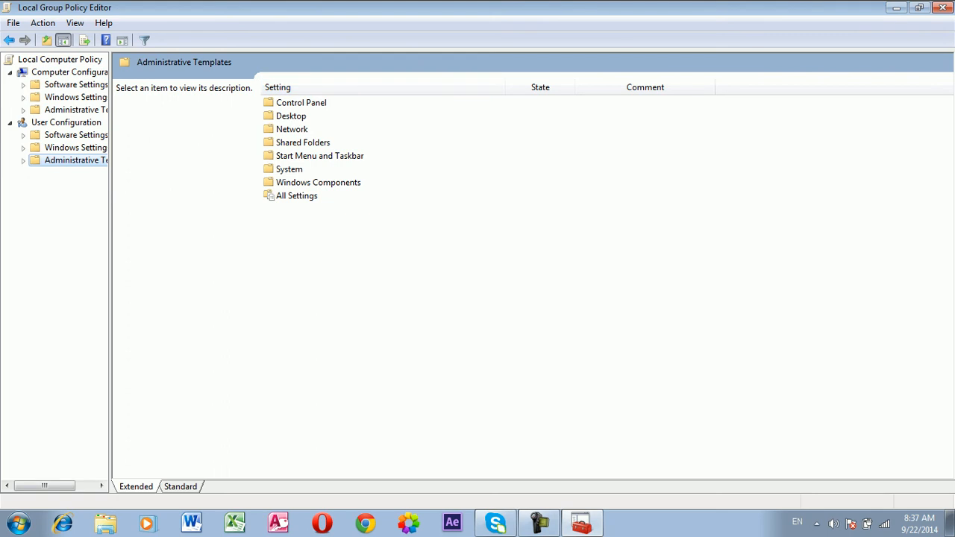
double_click(291, 117)
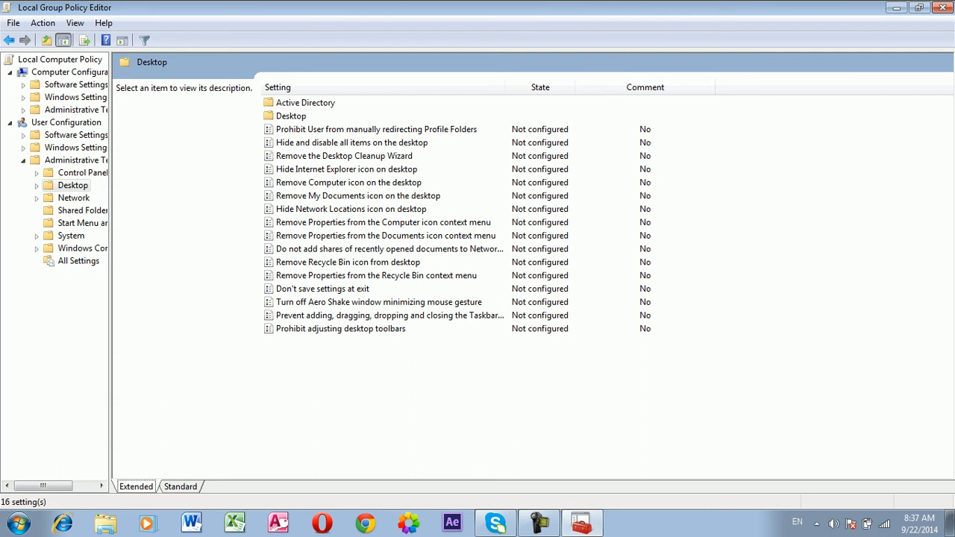
key(super+d)
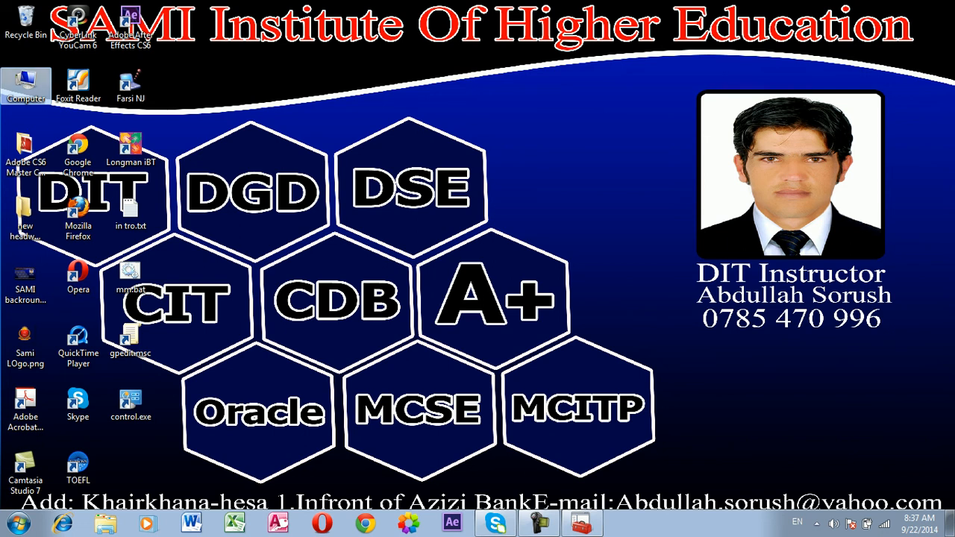
click(581, 523)
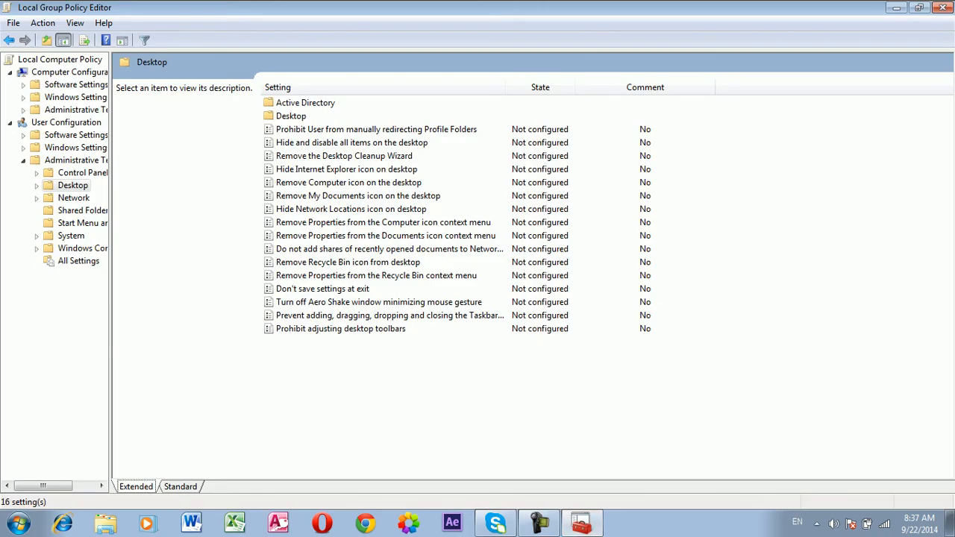
Step: Enable the "Remove Computer icon on the desktop" policy
click(348, 182)
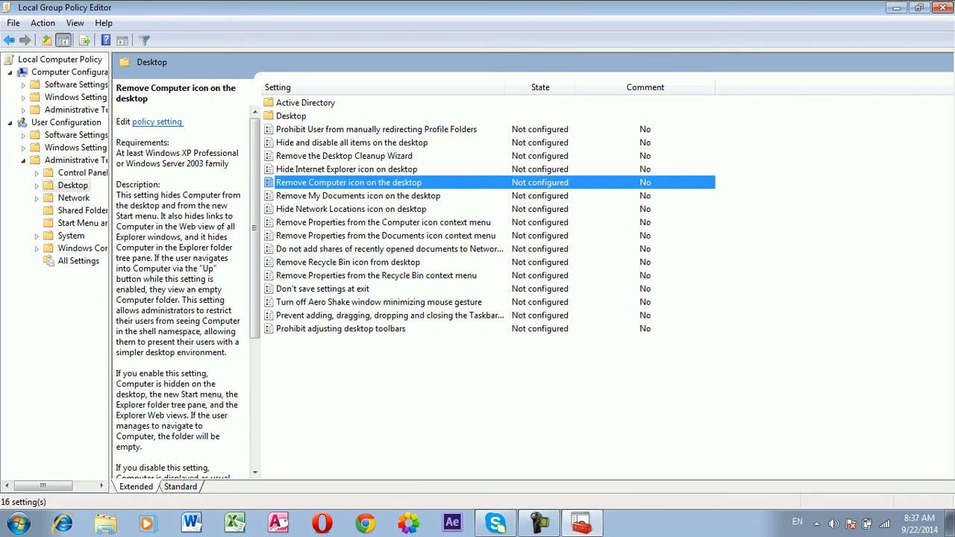
double_click(348, 183)
click(34, 106)
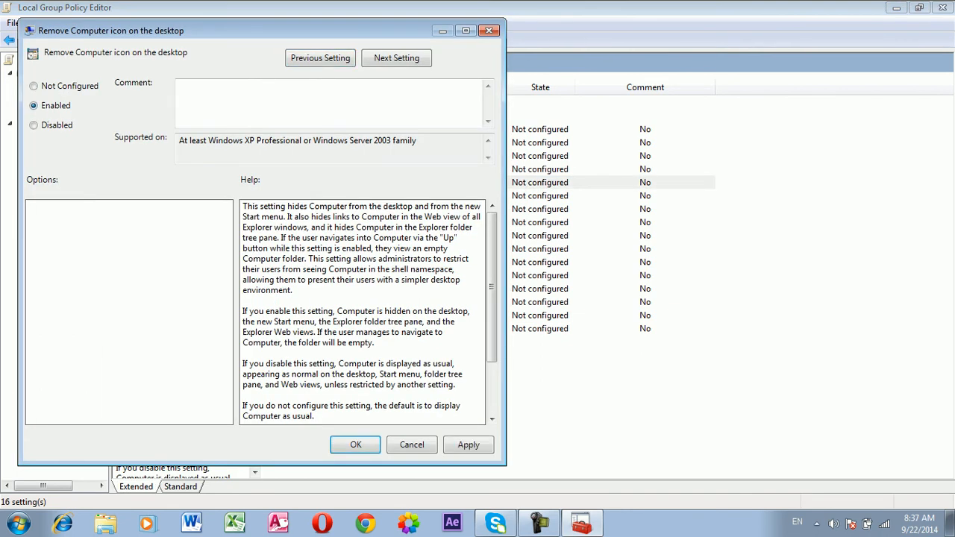
click(468, 445)
click(356, 445)
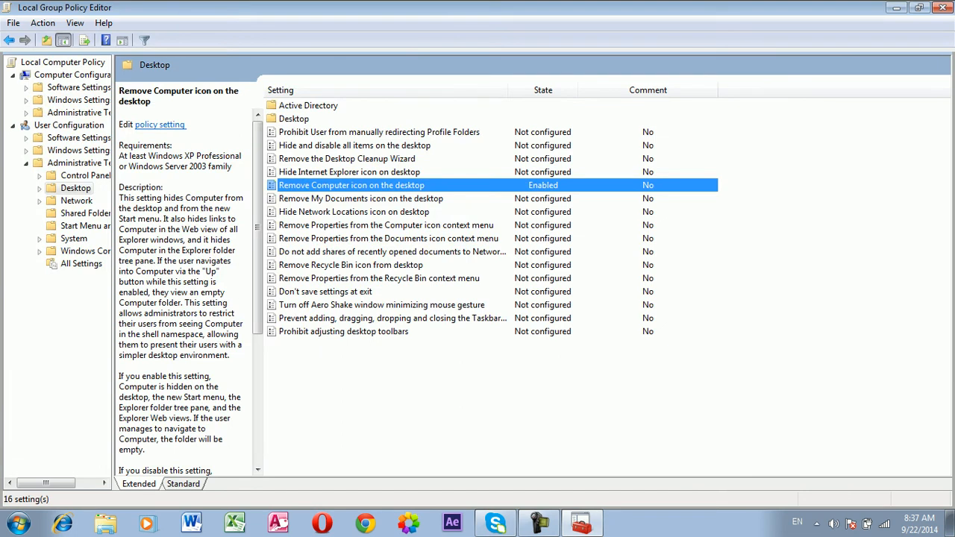
Step: Refresh the desktop, check it for the Computer icon, and return to the policy editor
key(super+d)
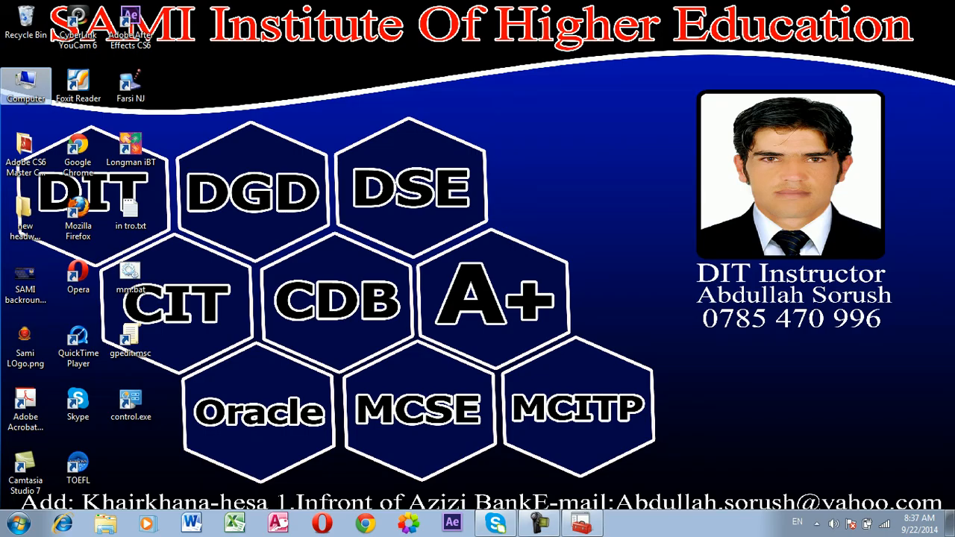
right_click(218, 114)
click(261, 154)
right_click(233, 131)
click(260, 169)
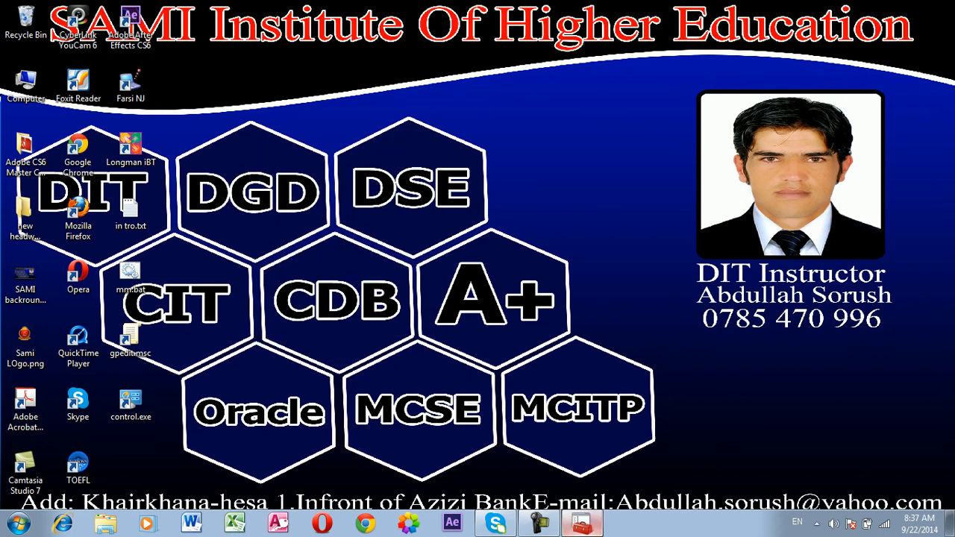
click(581, 523)
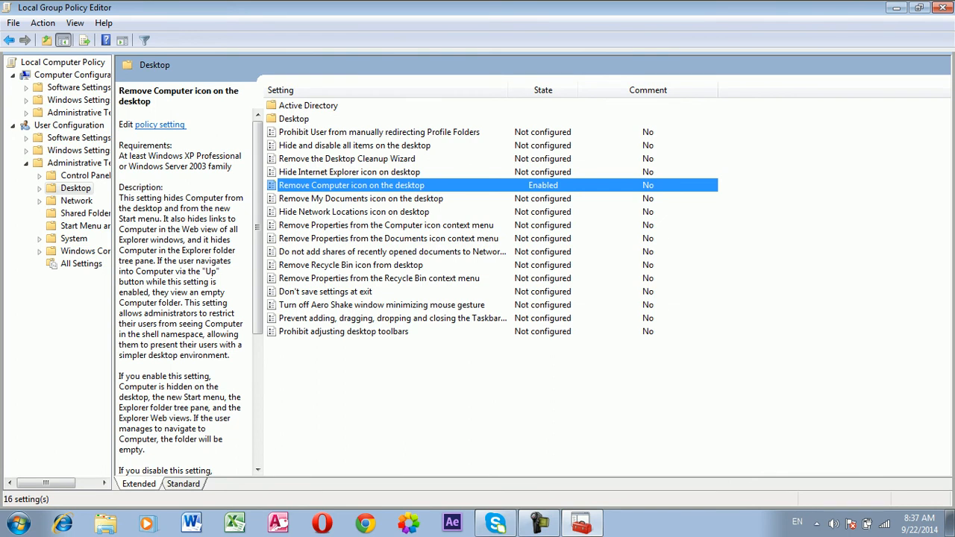
Step: Set the "Remove Computer icon on the desktop" policy back to Not Configured
double_click(351, 185)
click(51, 104)
click(486, 462)
click(373, 463)
Step: Look up the "Remove Recycle Bin icon from desktop" policy, and check the Computer properties and Recycle Bin context menu on the desktop
click(350, 265)
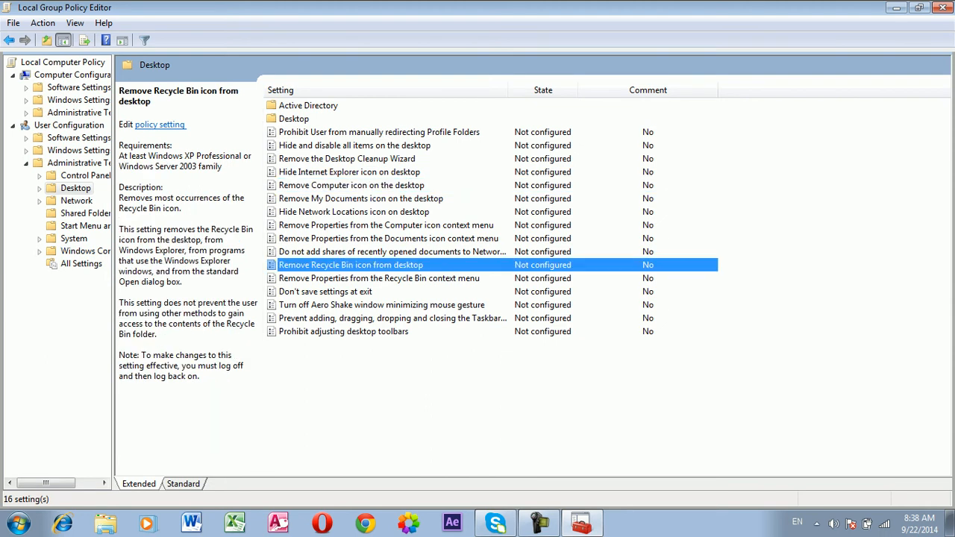
key(super+d)
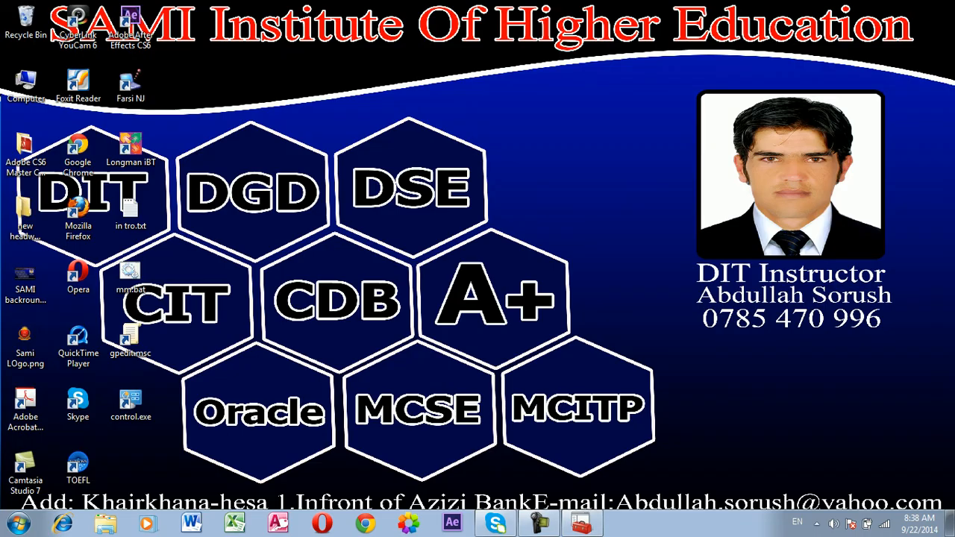
right_click(30, 94)
click(75, 229)
click(942, 7)
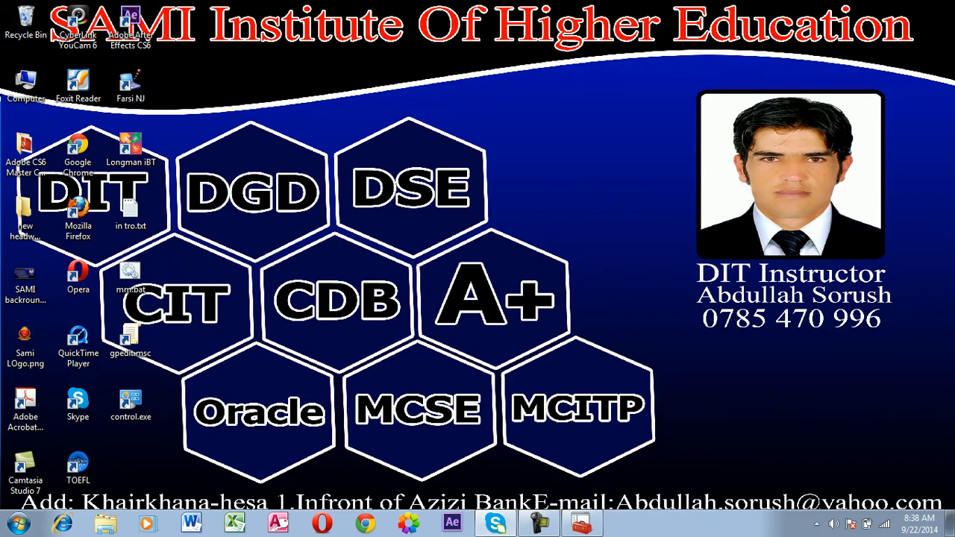
right_click(41, 17)
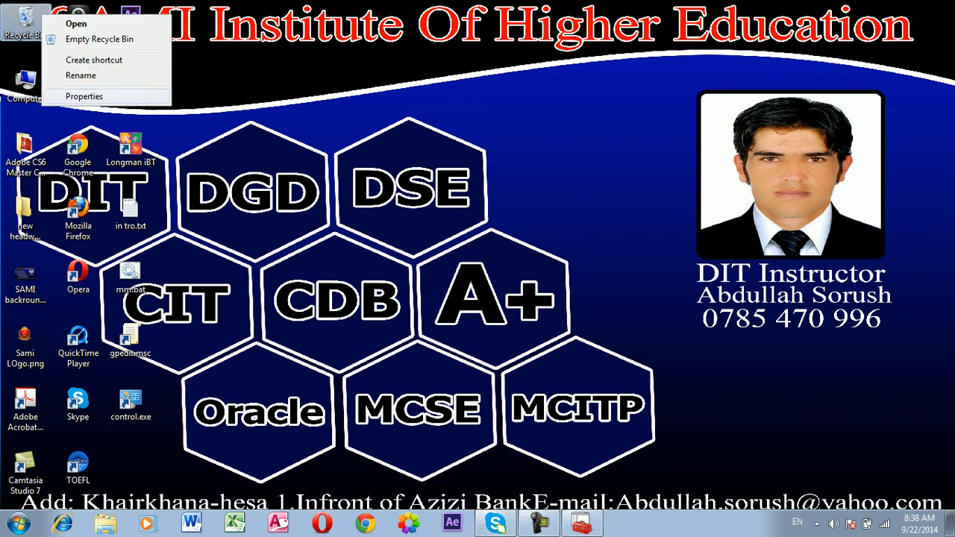
click(239, 97)
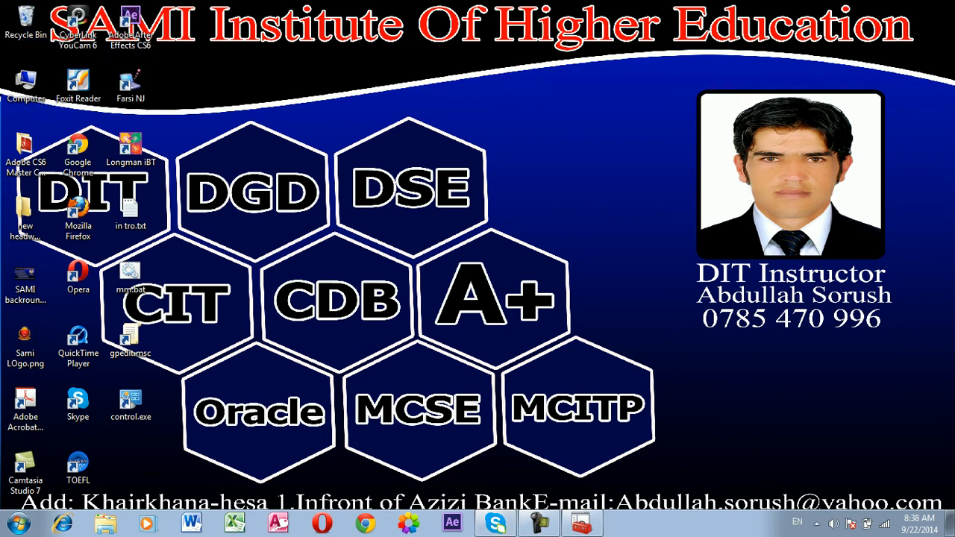
Step: Read the policies removing Properties from the Documents and Computer context menus, and the one prohibiting redirection of profile folders
click(581, 524)
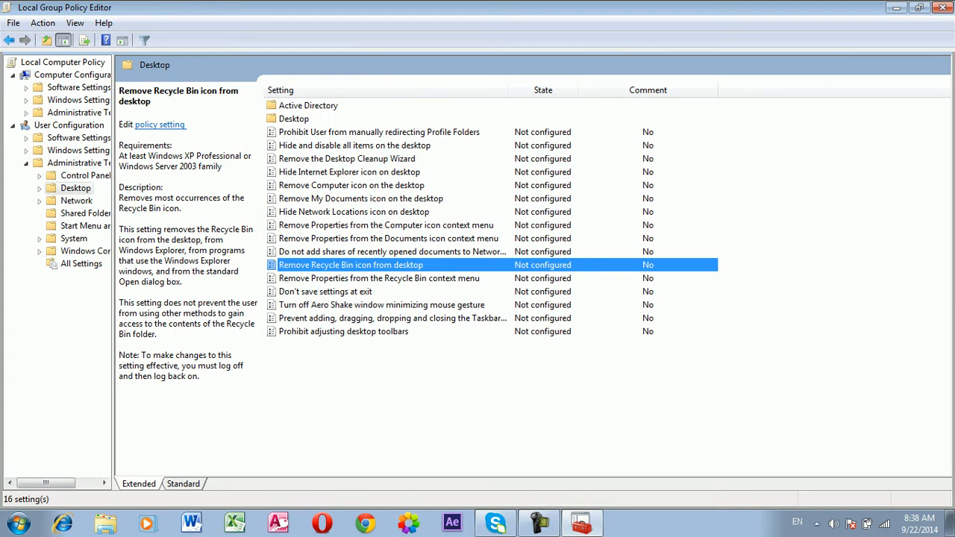
click(388, 239)
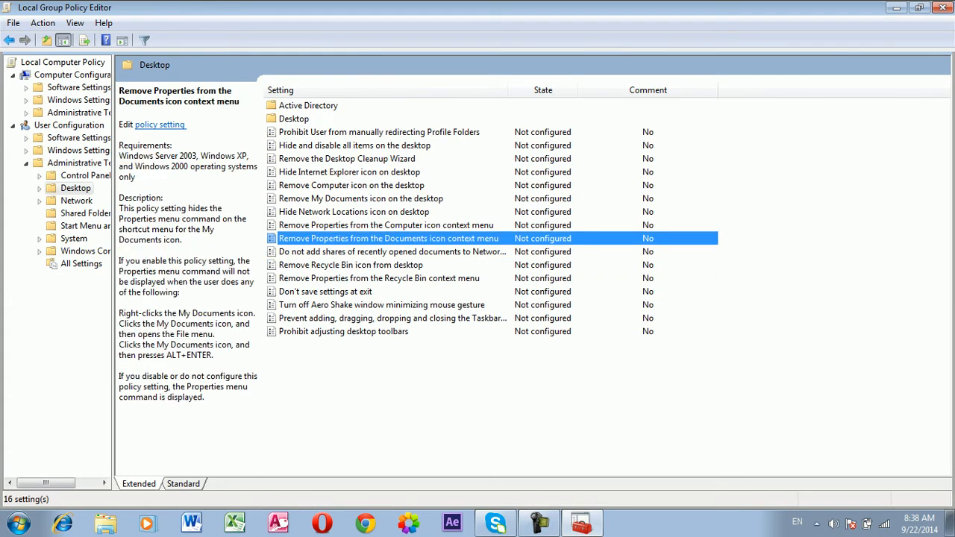
click(386, 225)
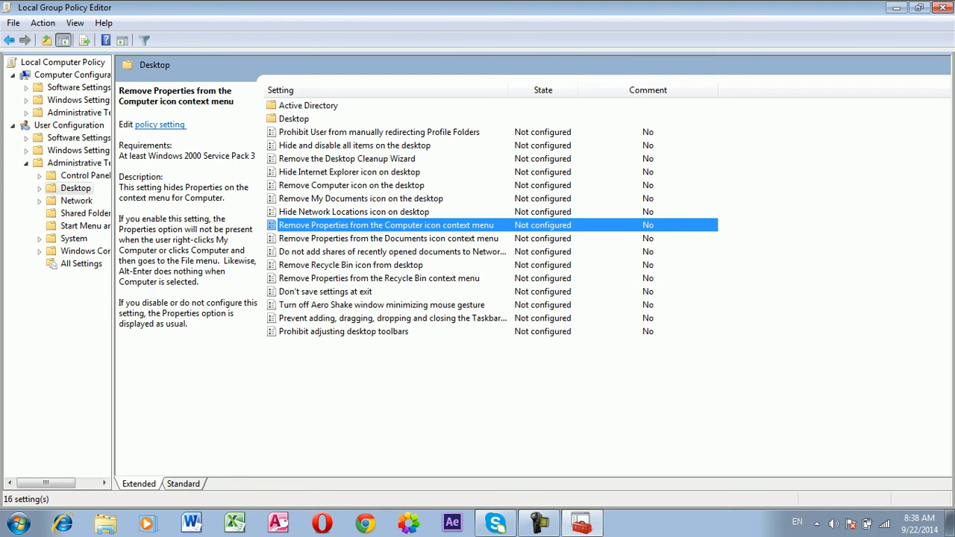
click(379, 132)
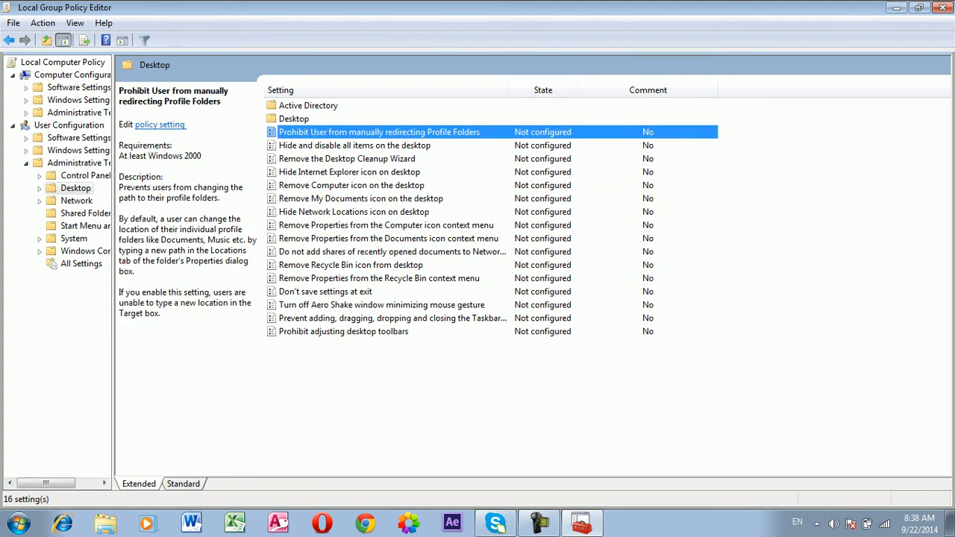
Step: Look up "Prohibit deleting items" and "Disable all items" in the nested Desktop subfolder, and return to the parent folder
double_click(294, 119)
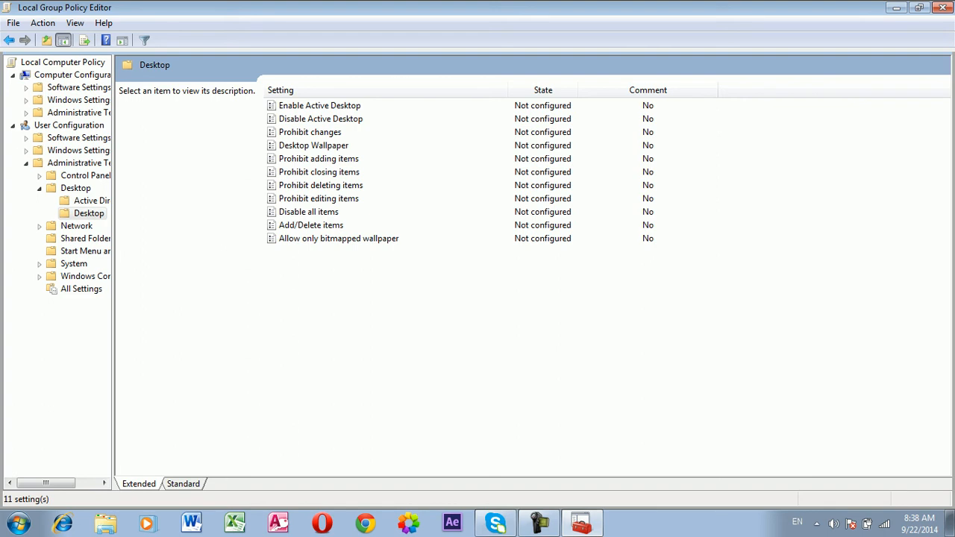
click(321, 185)
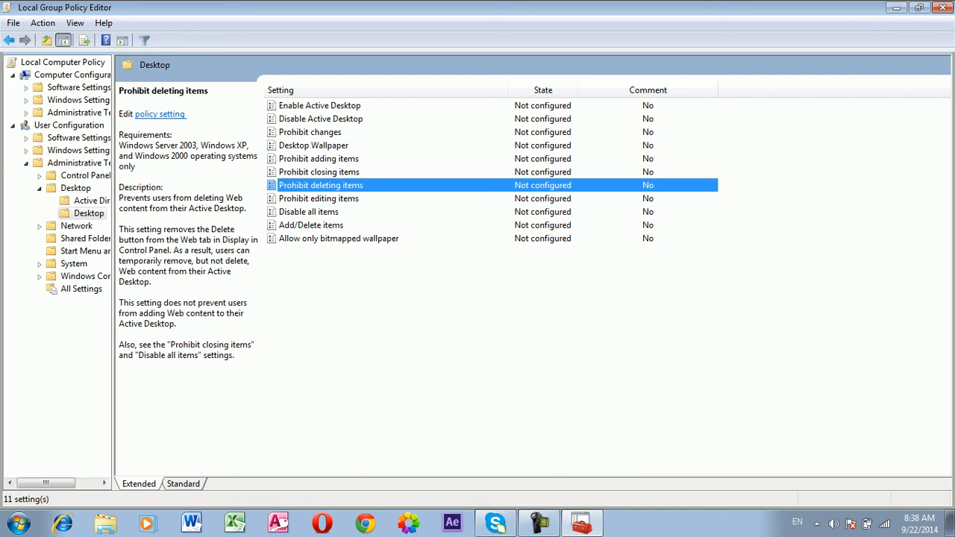
click(308, 212)
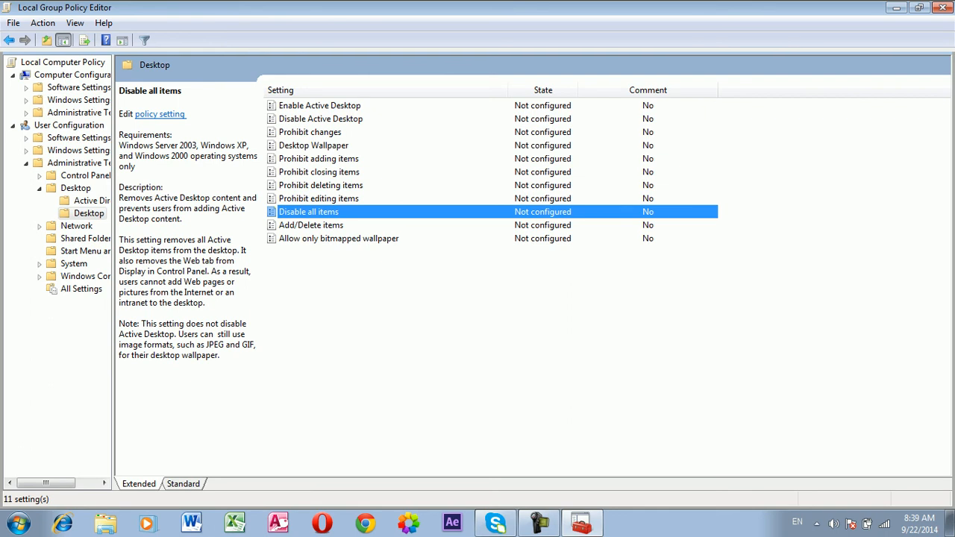
click(9, 40)
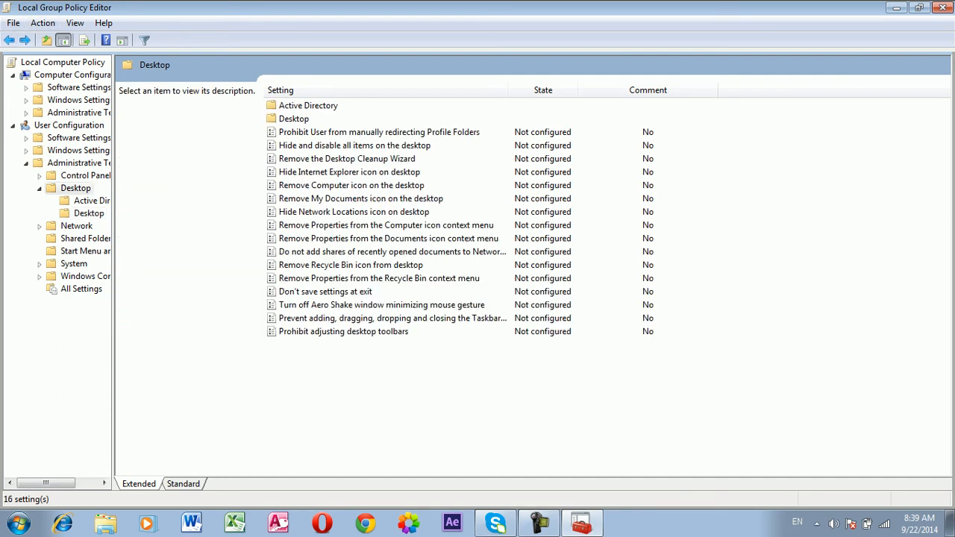
Step: View the Active Directory policies under Desktop, return, and collapse the Desktop folder in the tree
double_click(308, 106)
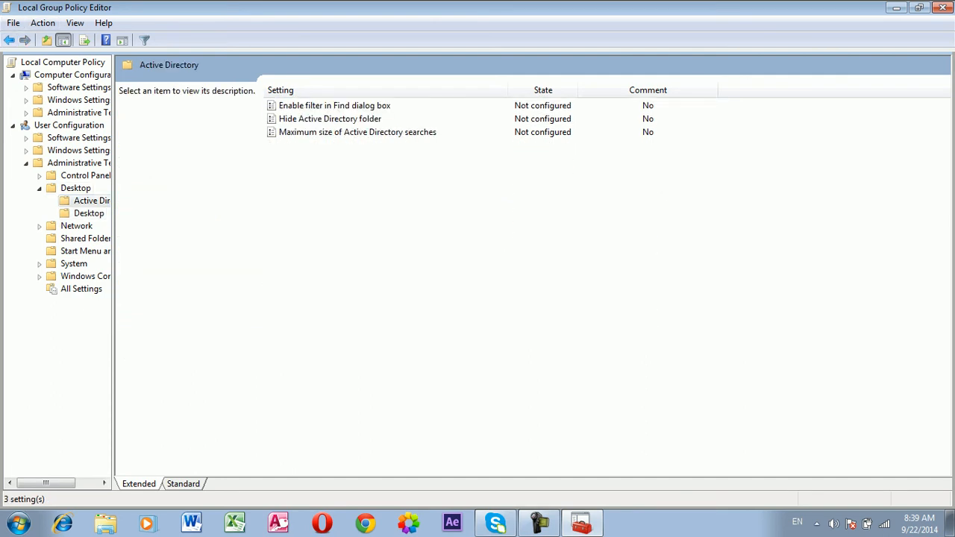
click(9, 40)
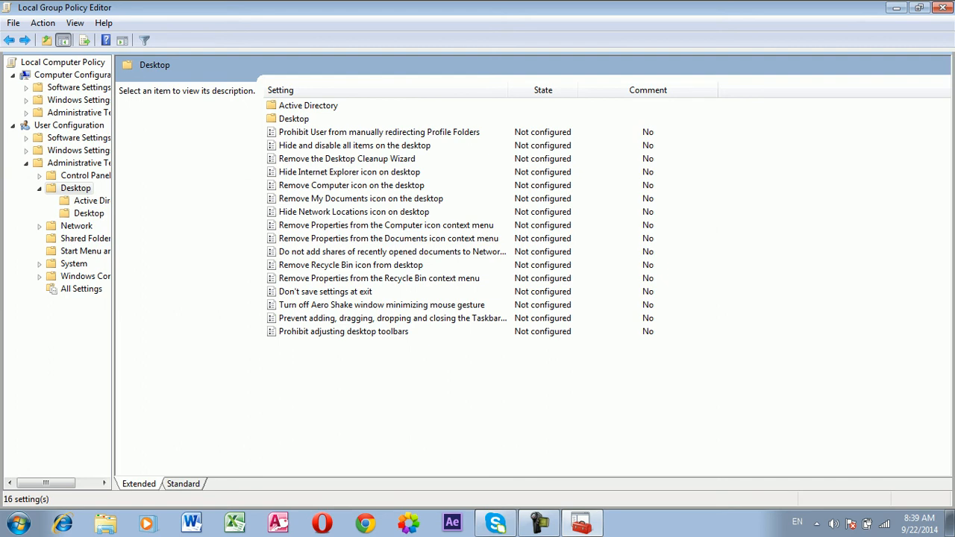
click(39, 188)
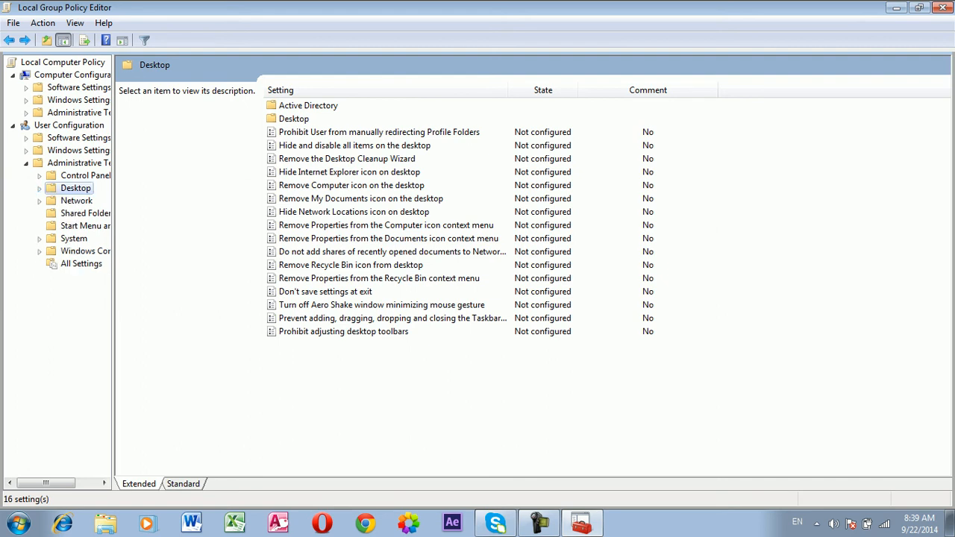
Step: View the user policies in the Network, Shared Folders, and Start Menu and Taskbar folders, and close the policy editor
click(76, 200)
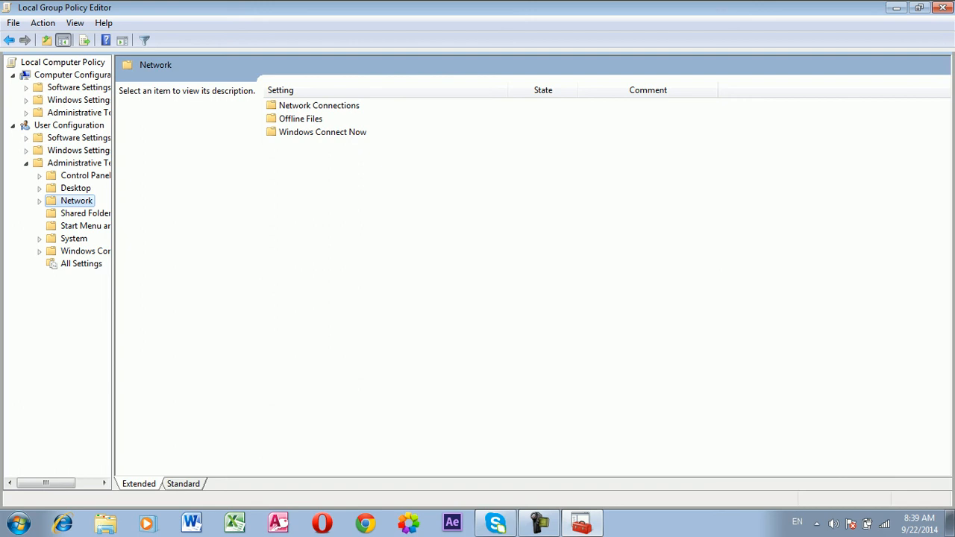
click(85, 213)
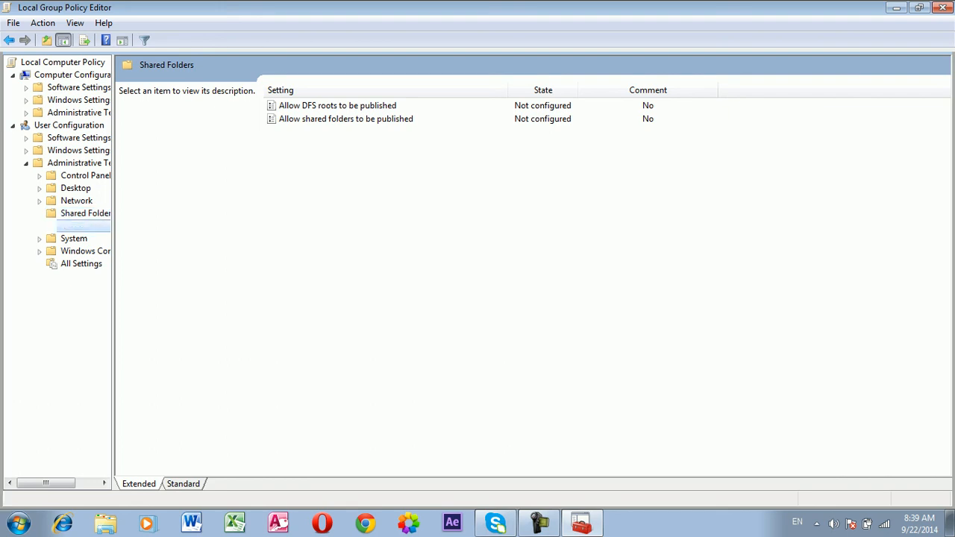
click(85, 226)
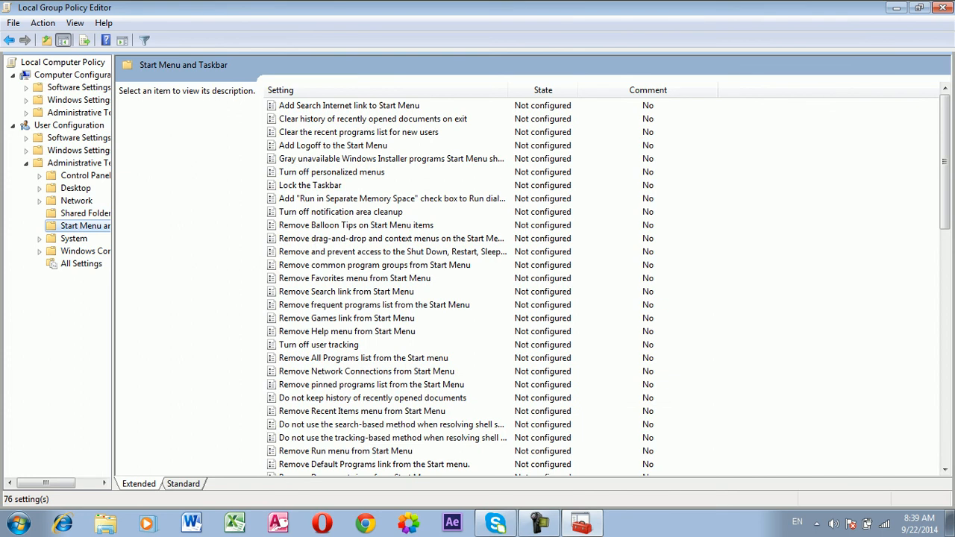
click(942, 6)
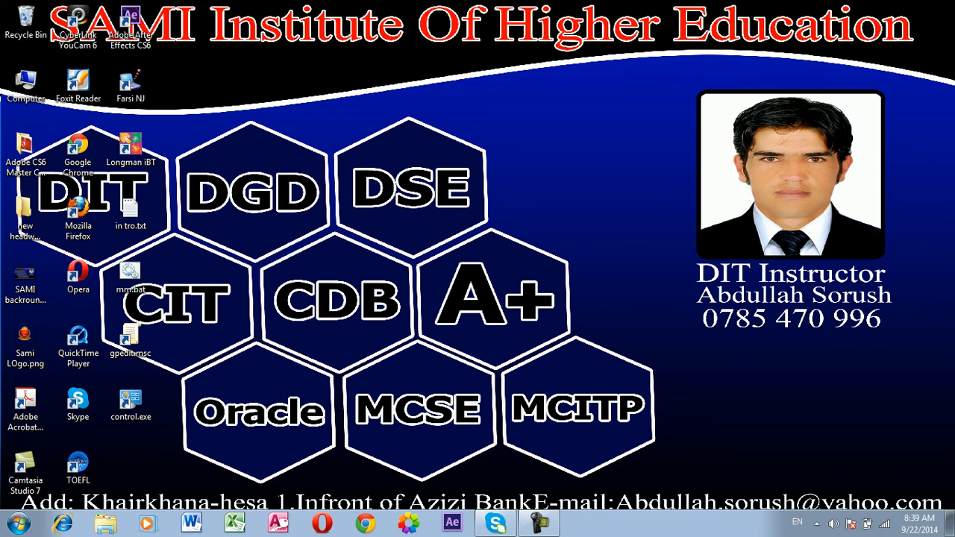
Step: Show the All Programs list in the Start menu
key(super)
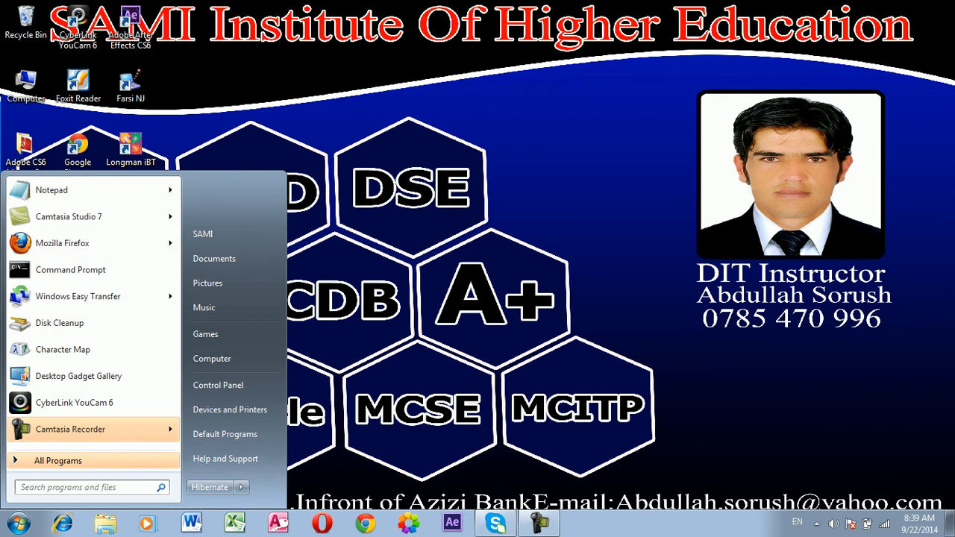
key(Up)
key(Return)
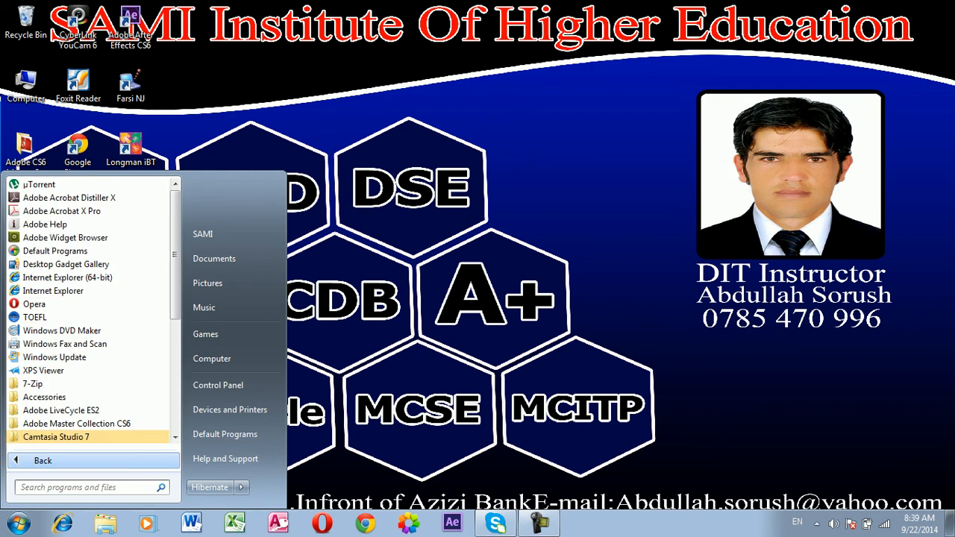
key(Down)
key(Right)
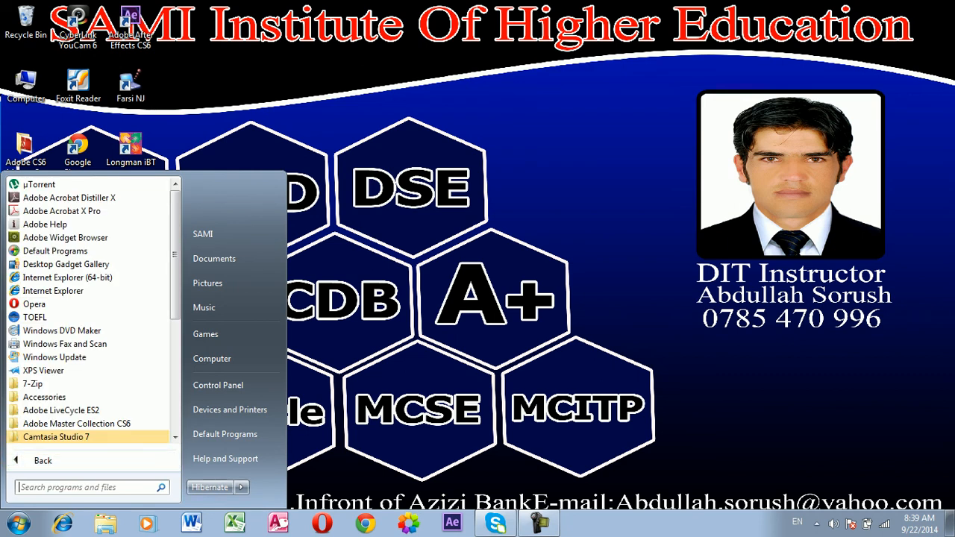
Step: Show the Start menu's power options, such as Restart and Shut down, and close the Start menu
key(Right)
key(Up)
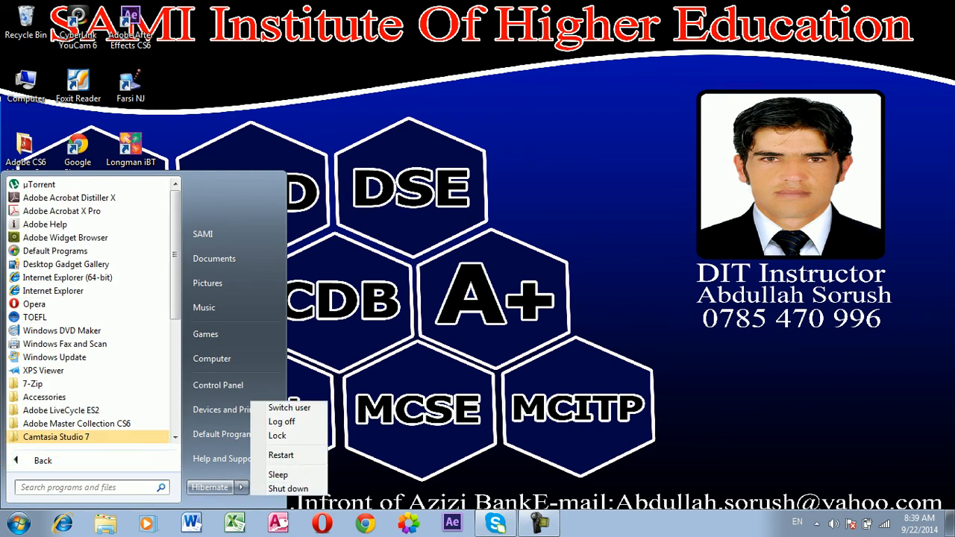
key(Escape)
key(Right)
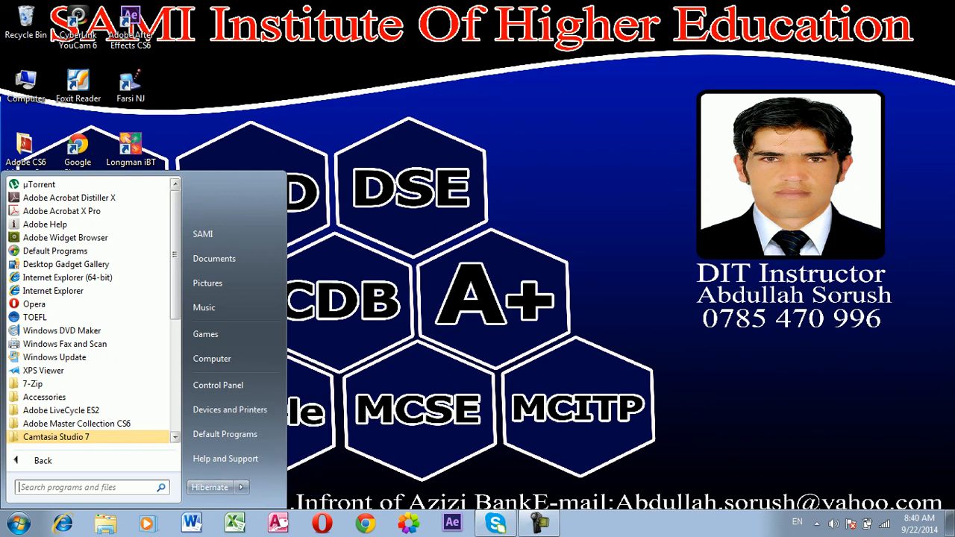
key(Escape)
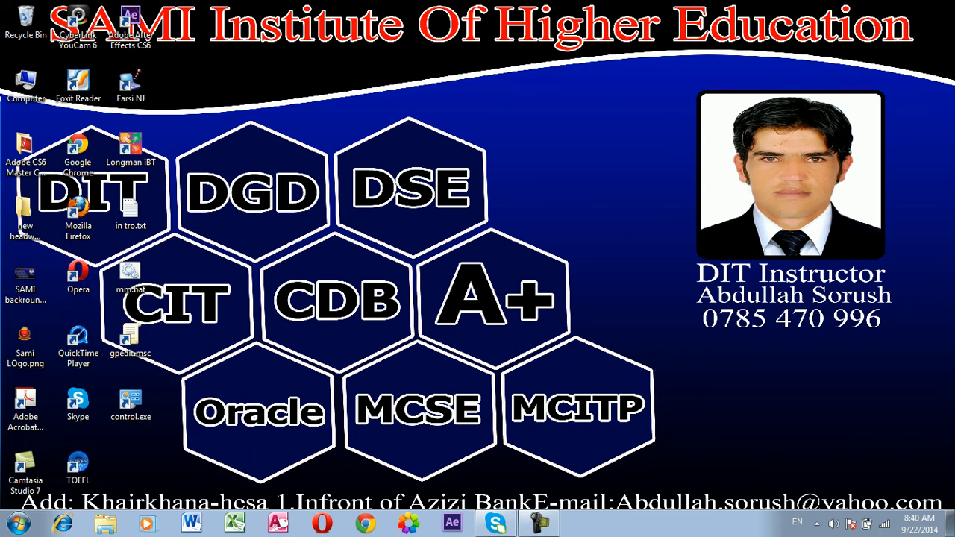
Step: Launch the Local Group Policy Editor, maximize it, and show the Start Menu and Taskbar policies under the User Configuration Administrative Templates
key(super+r)
key(Return)
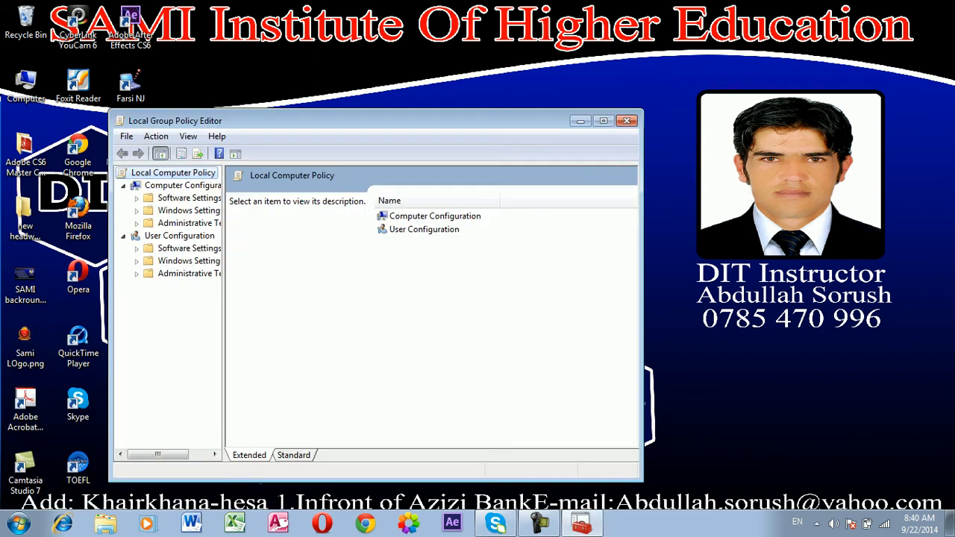
key(super+Up)
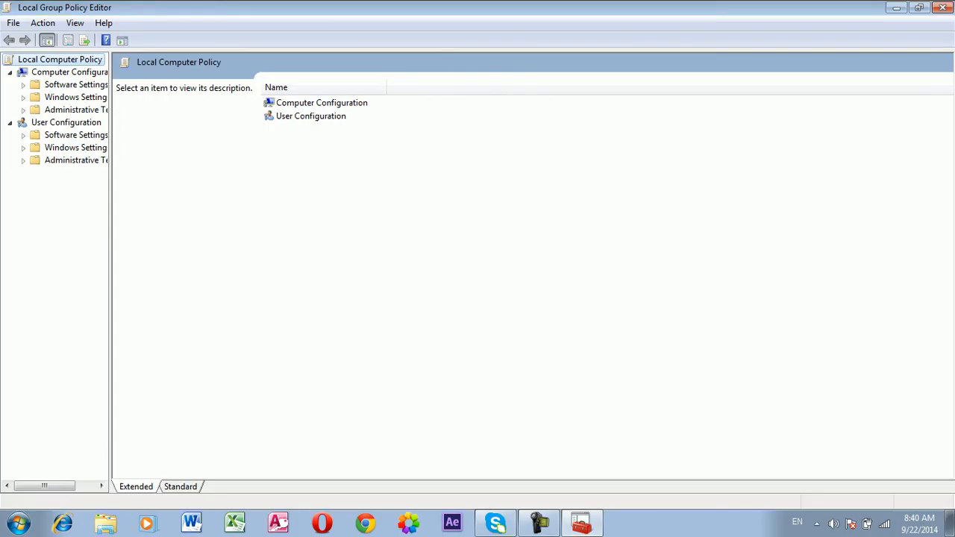
click(75, 160)
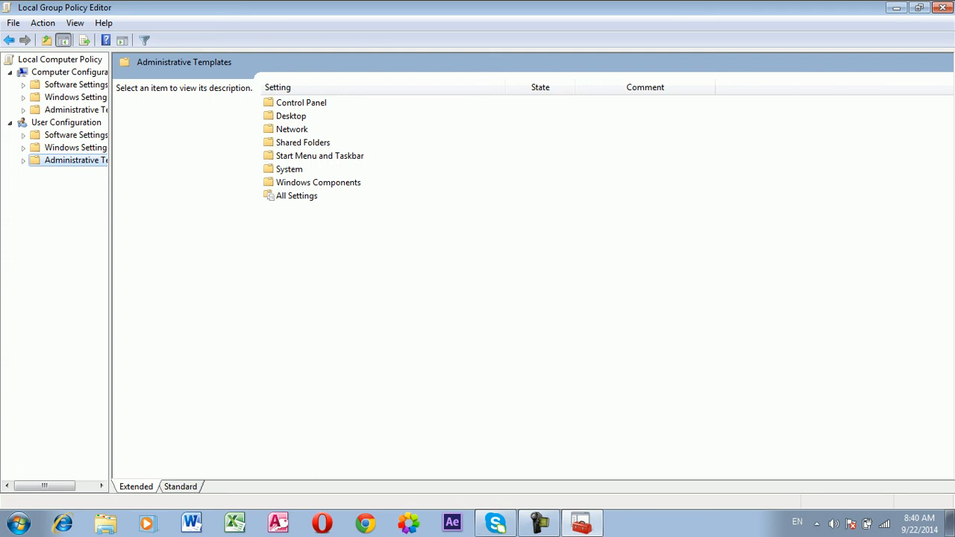
double_click(319, 156)
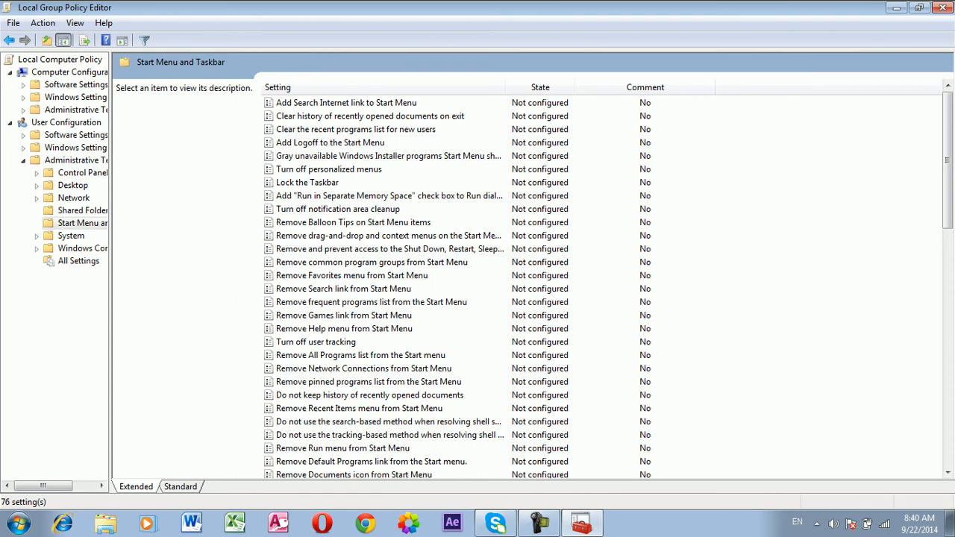
Step: Enable the policy "Remove and prevent access to the Shut Down, Restart, Sleep, and Hibernate commands"
click(389, 249)
double_click(389, 249)
click(139, 192)
drag(358, 101, 352, 41)
click(566, 456)
click(454, 456)
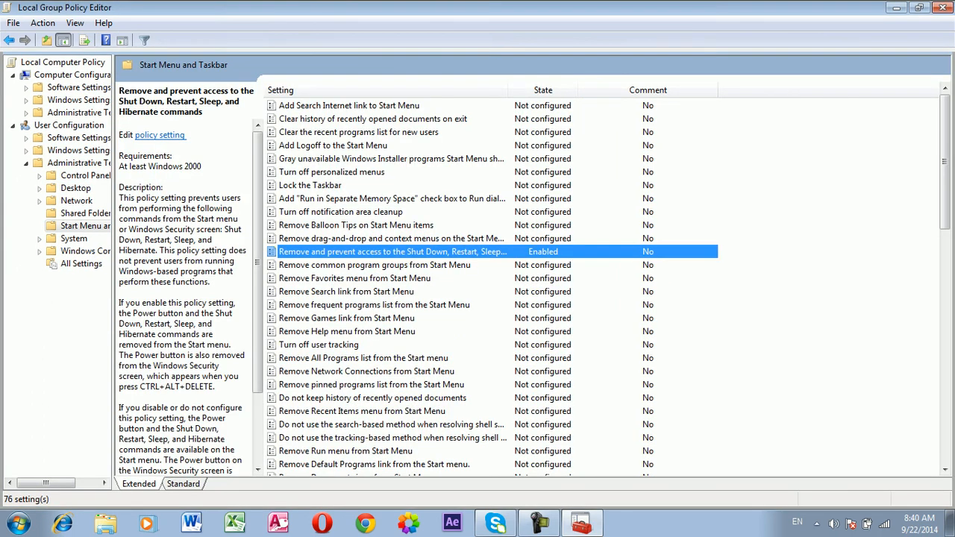
Step: Check the Start menu's power control, and view the descriptions of "Remove Search link from Start Menu" and "Clear history of recently opened documents on exit"
key(super)
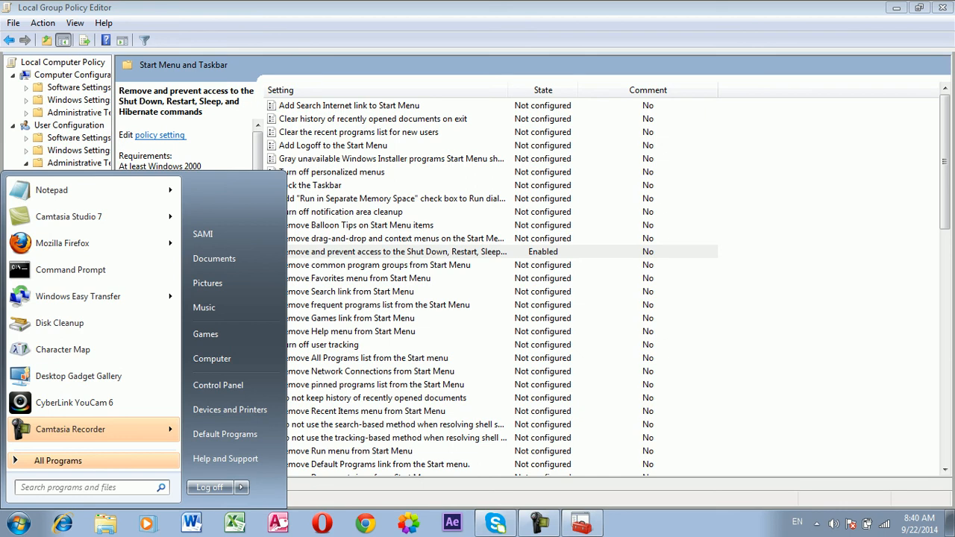
mouse_move(241, 487)
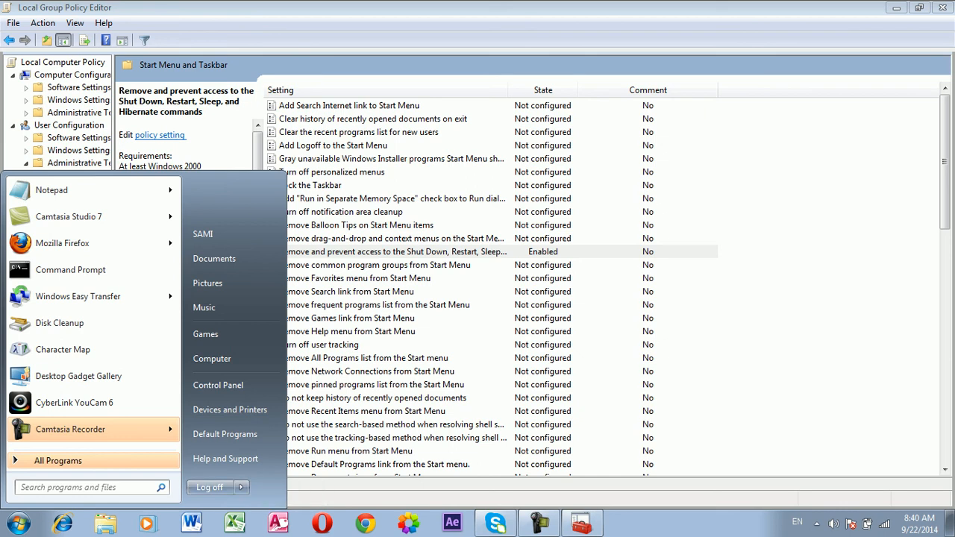
click(371, 292)
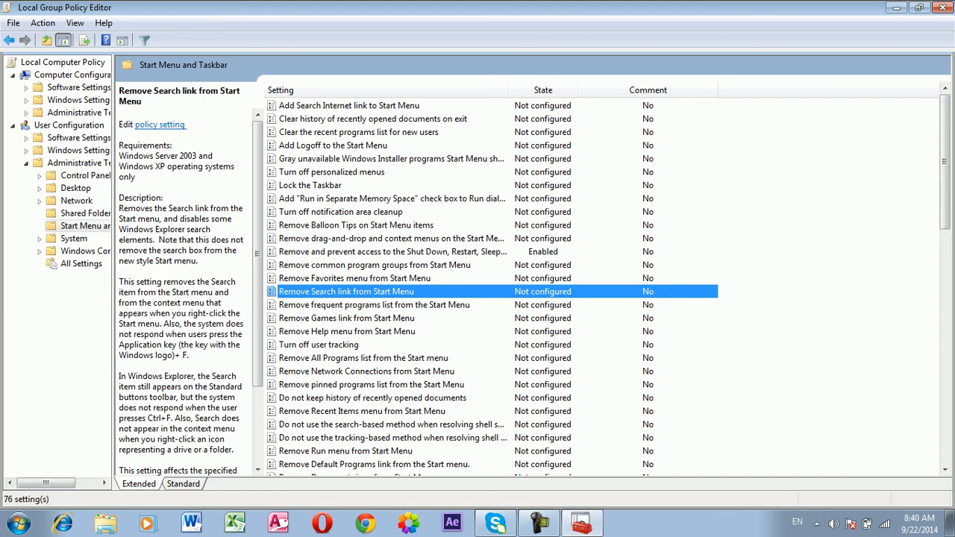
click(373, 119)
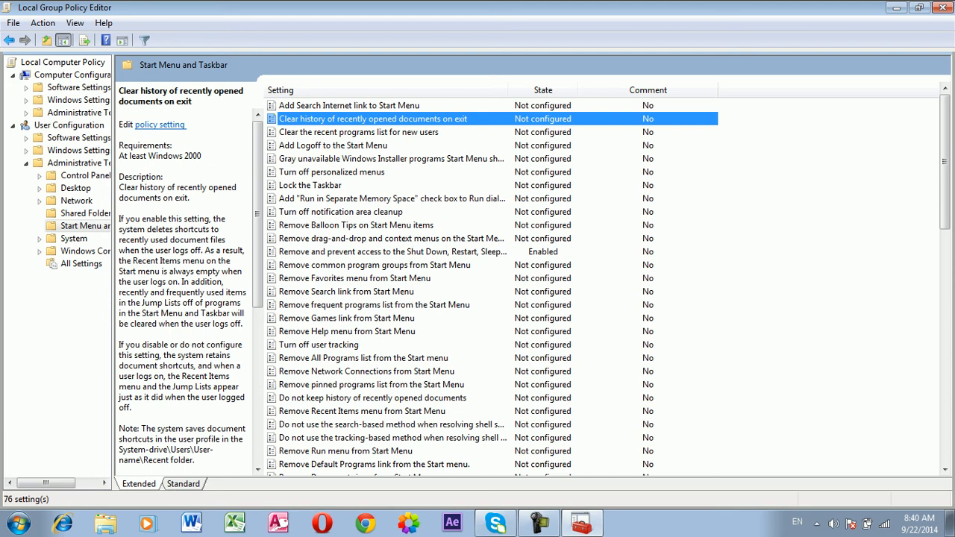
Step: Set the policy removing access to the Shut Down, Restart, Sleep, and Hibernate commands back to Not Configured
double_click(392, 252)
click(34, 102)
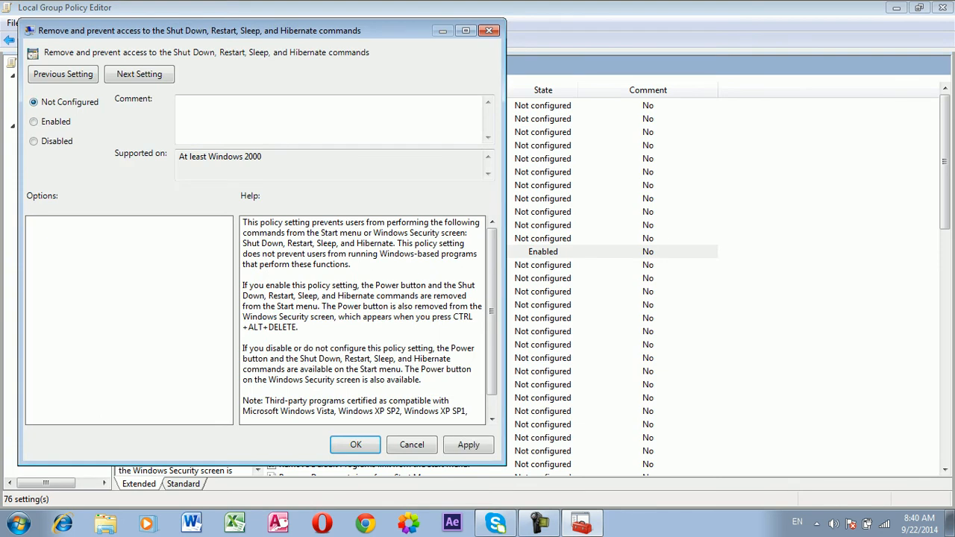
click(469, 445)
click(355, 445)
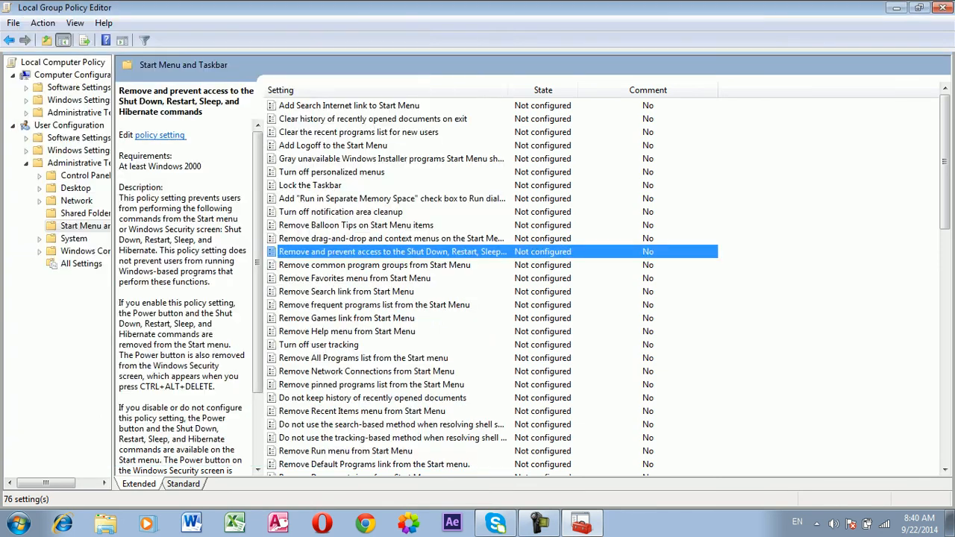
Step: Enable "Remove All Programs list from the Start menu" and check its effect in the Start menu
click(355, 292)
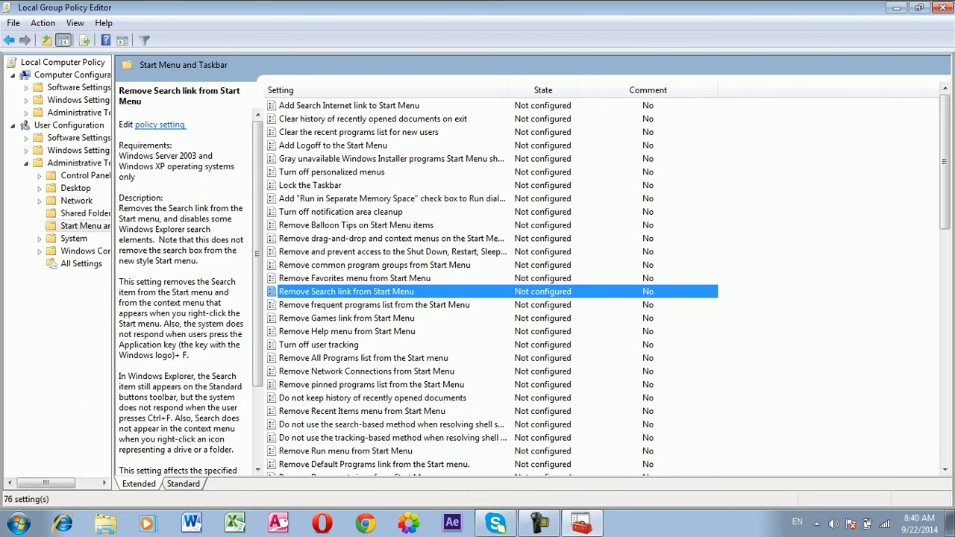
double_click(355, 358)
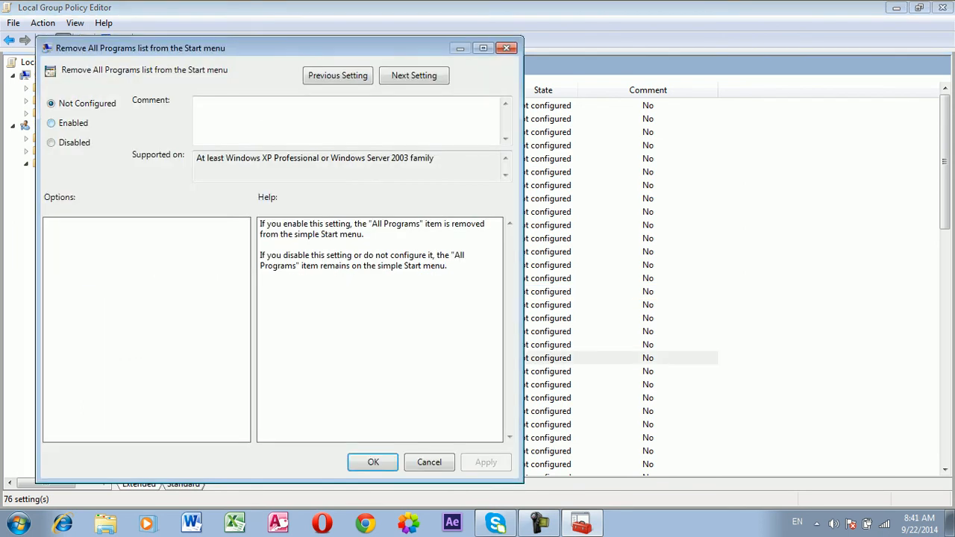
click(52, 123)
click(486, 463)
click(373, 462)
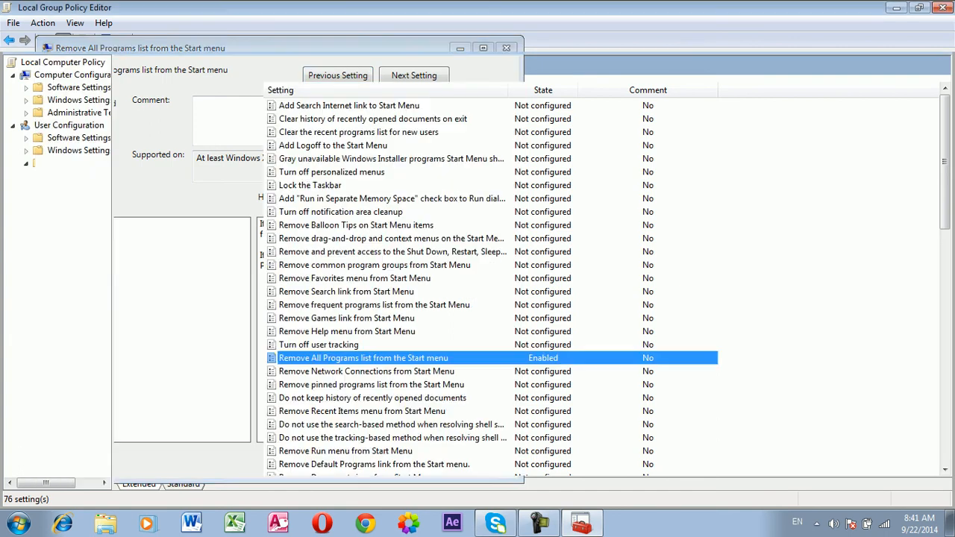
click(18, 524)
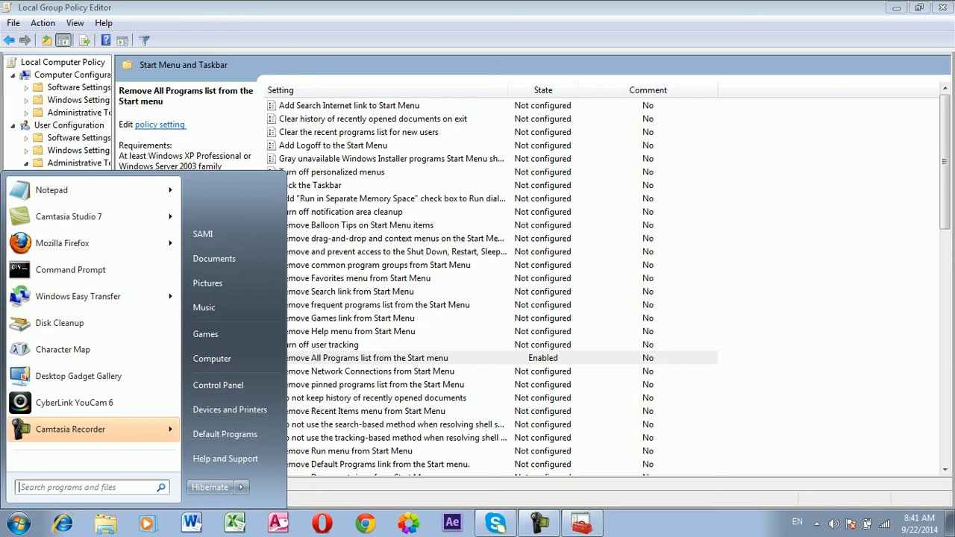
key(Escape)
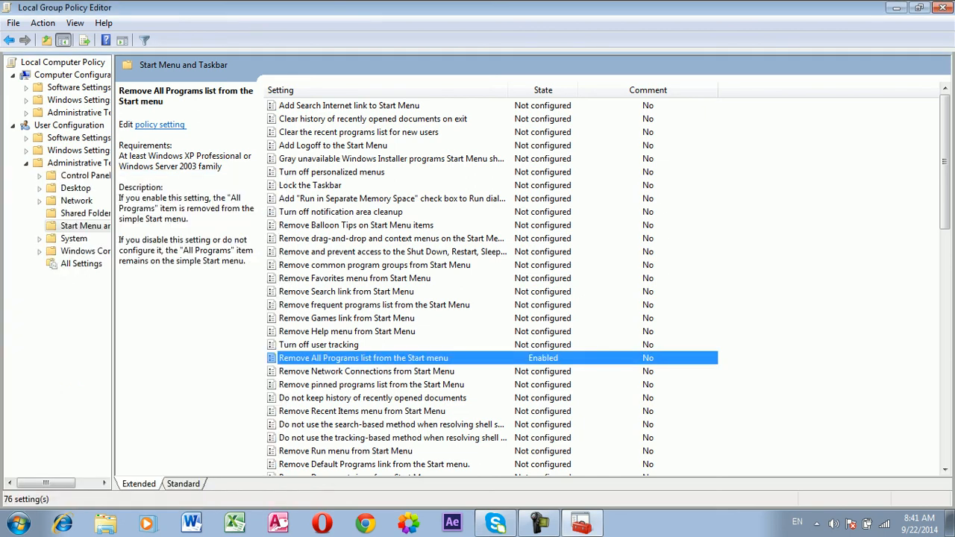
Step: Set "Remove All Programs list from the Start menu" back to Not Configured and check the Start menu again
double_click(364, 358)
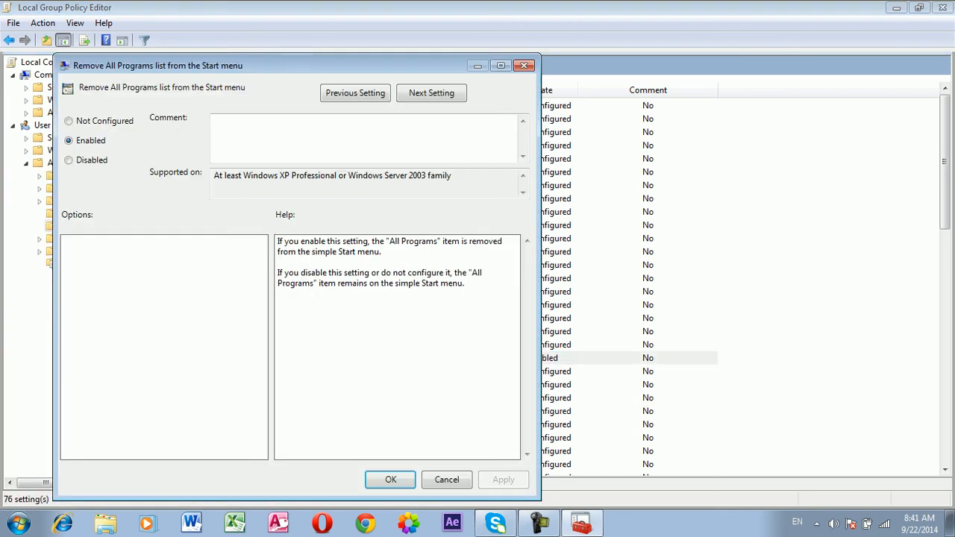
click(68, 121)
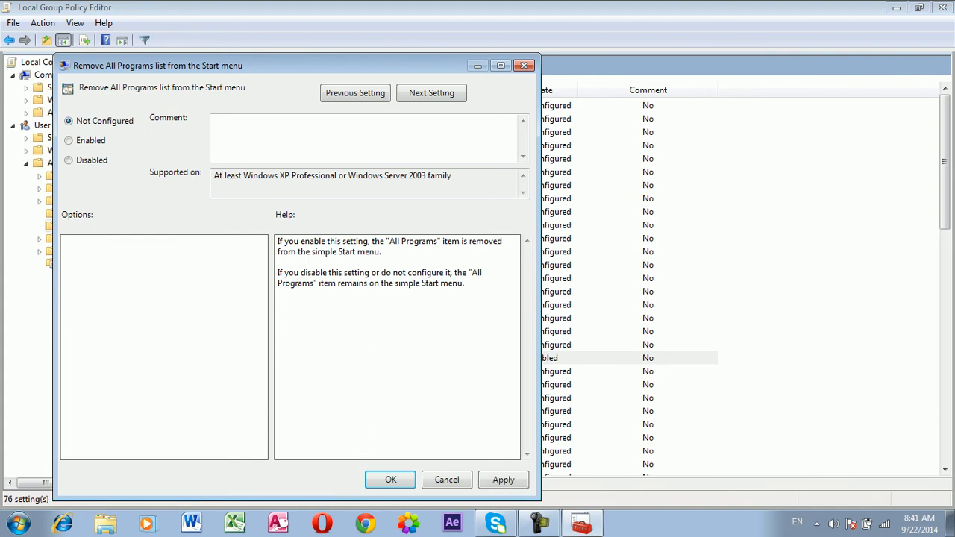
click(503, 479)
click(390, 479)
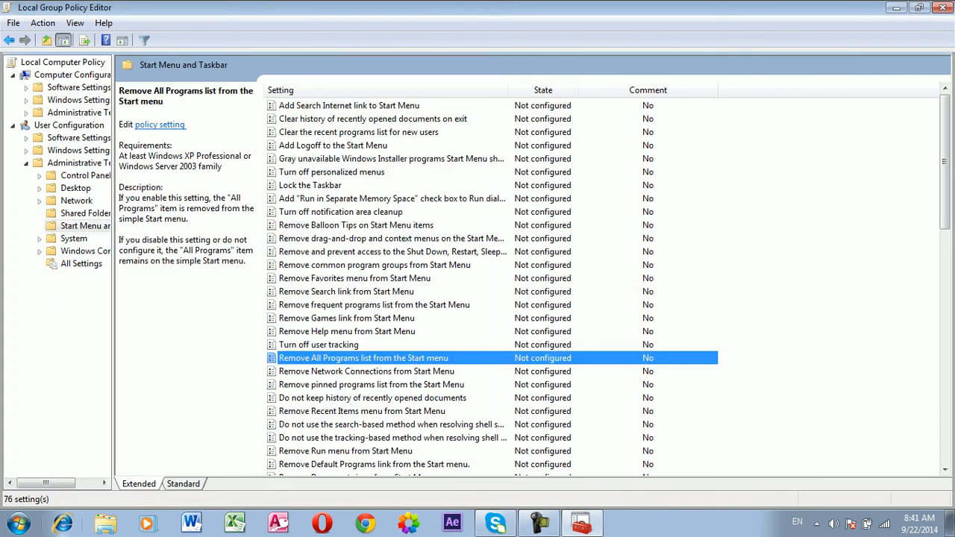
click(17, 524)
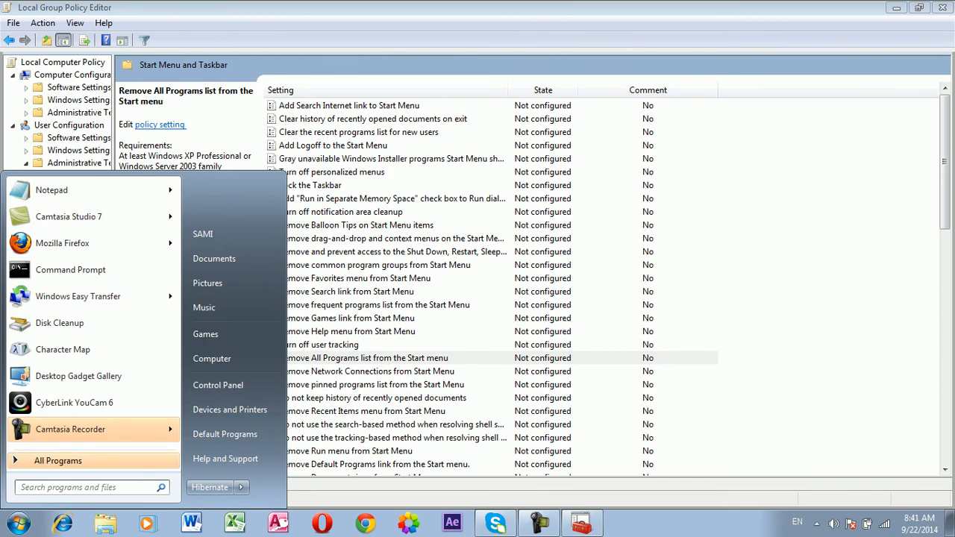
key(Escape)
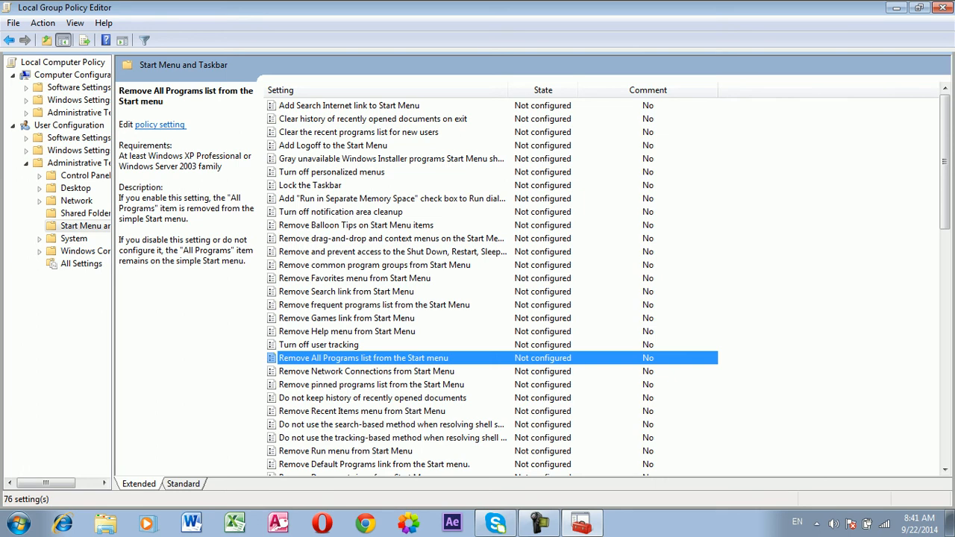
Step: View the description of "Remove common program groups from Start Menu" and examine the program groups under All Programs
click(374, 265)
click(18, 524)
click(57, 461)
scroll(89, 310, down, 6)
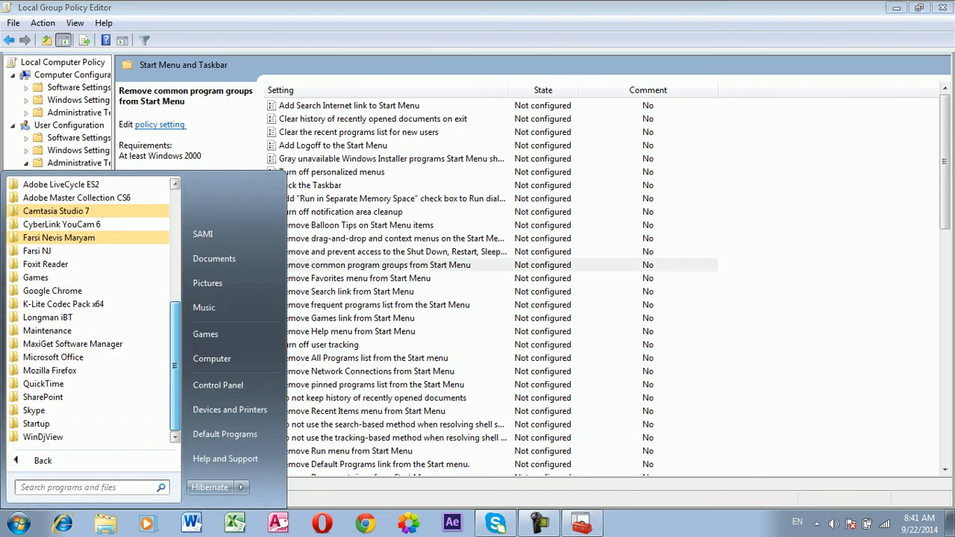
click(374, 265)
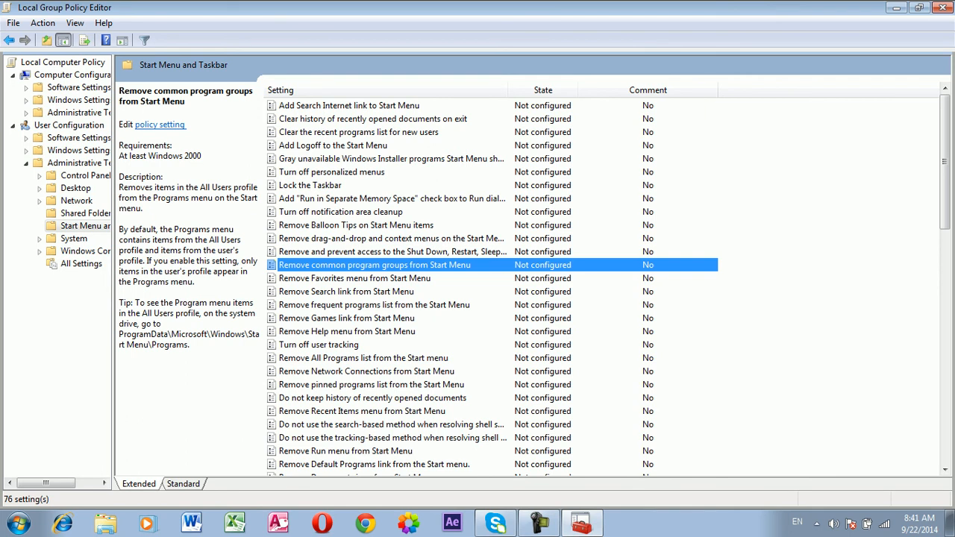
key(super)
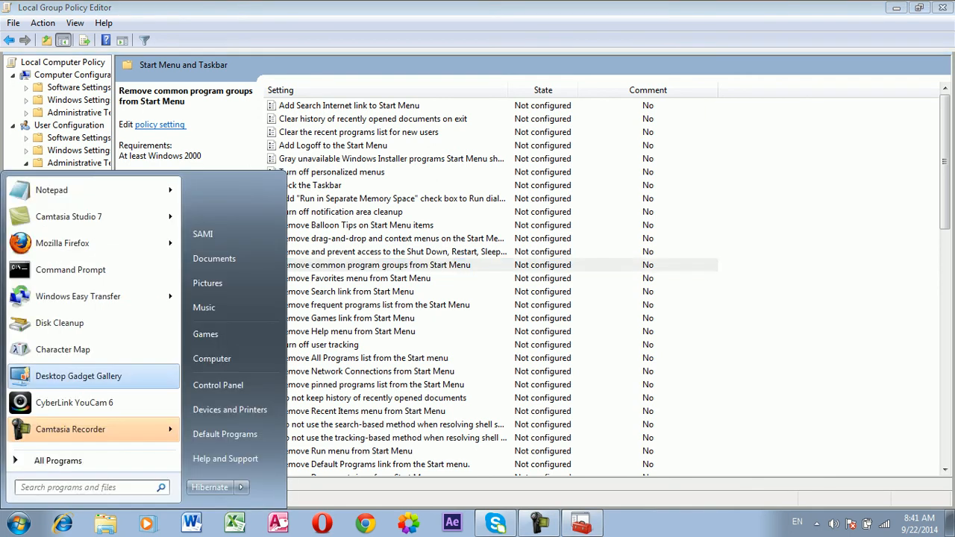
click(92, 461)
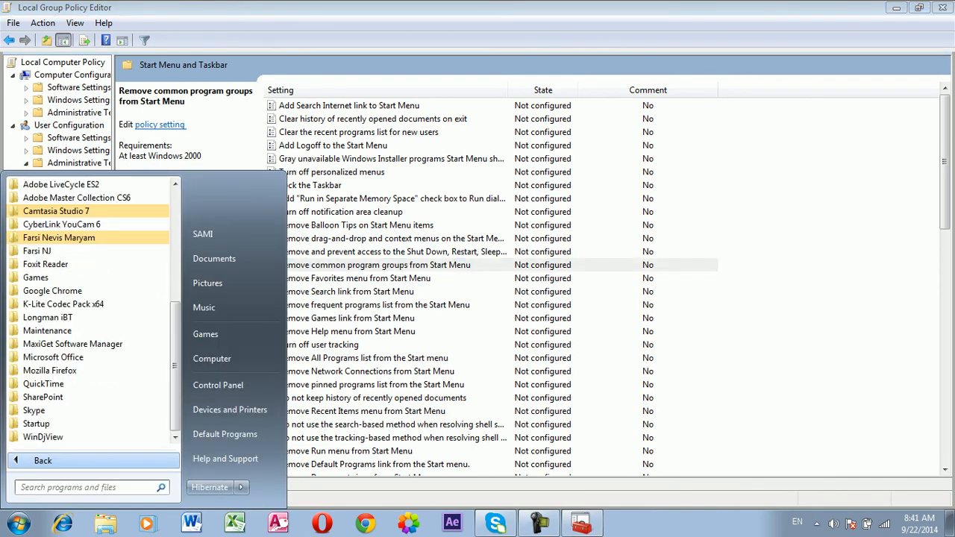
Step: View the "Remove Balloon Tips on Start Menu items" description, and look at the Taskbar and Start Menu Properties without changing anything
click(373, 226)
scroll(492, 283, down, 8)
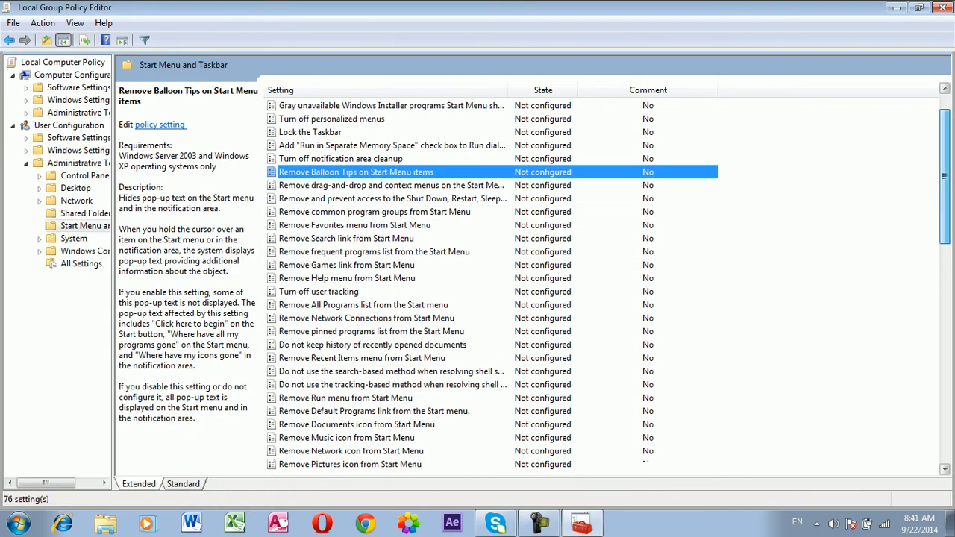
scroll(492, 283, down, 5)
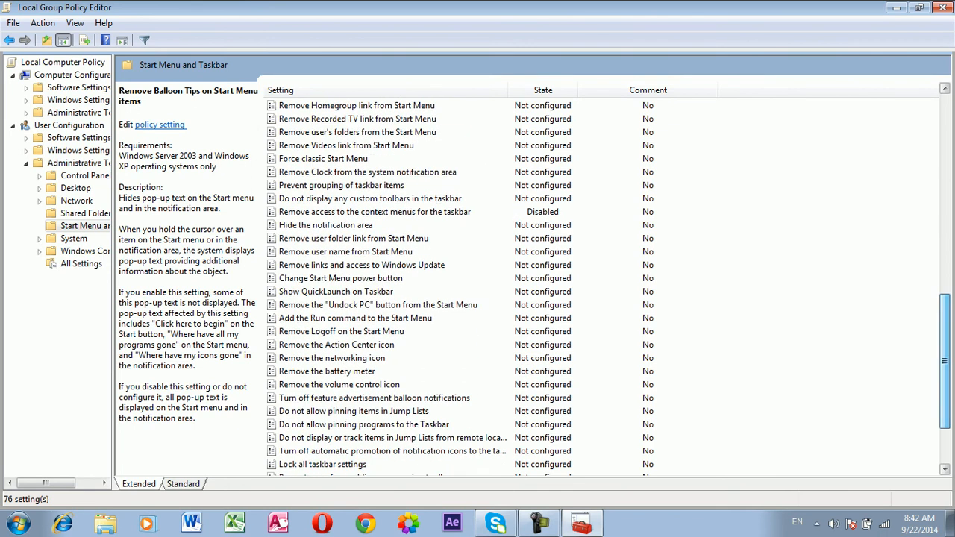
right_click(683, 524)
click(726, 526)
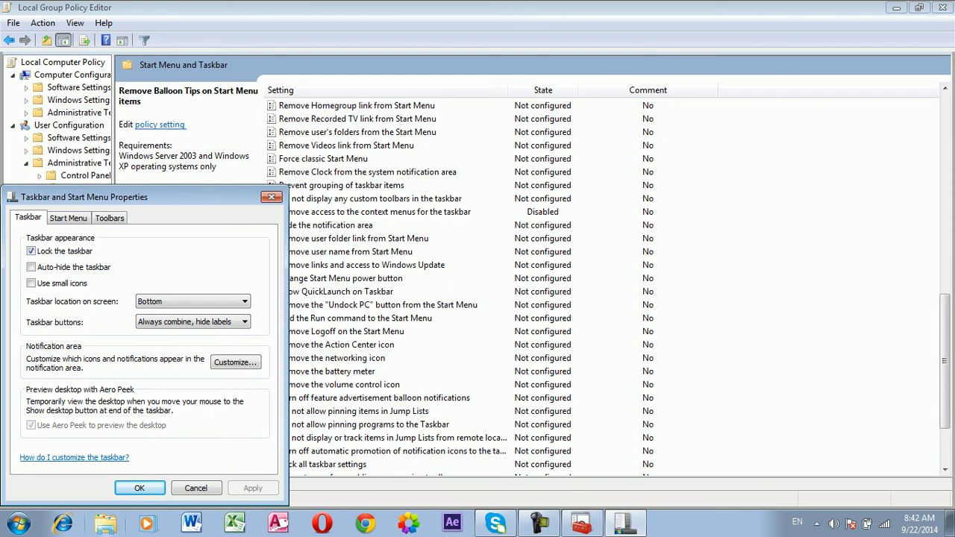
click(134, 488)
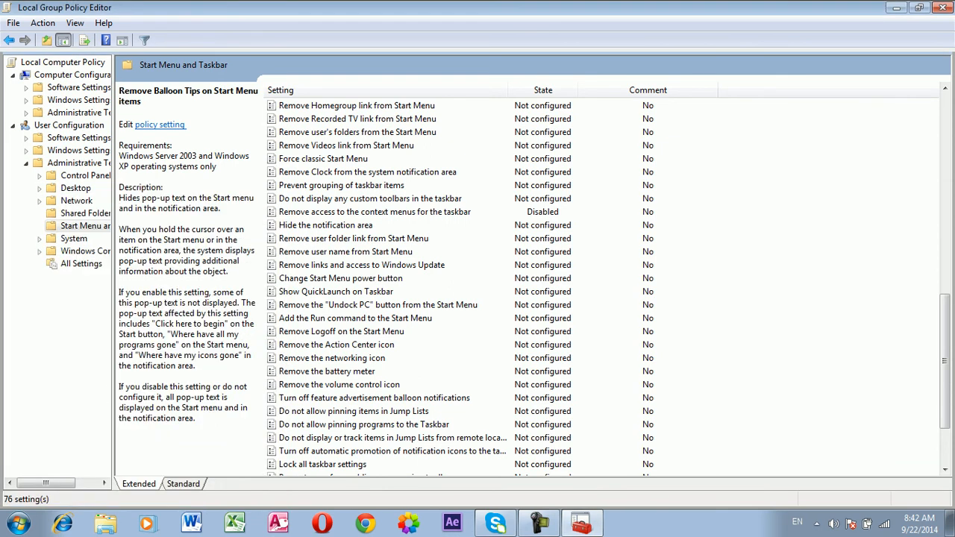
Step: Unlock the taskbar to try moving its contents, and lock it again
right_click(668, 525)
click(723, 512)
drag(716, 522, 478, 522)
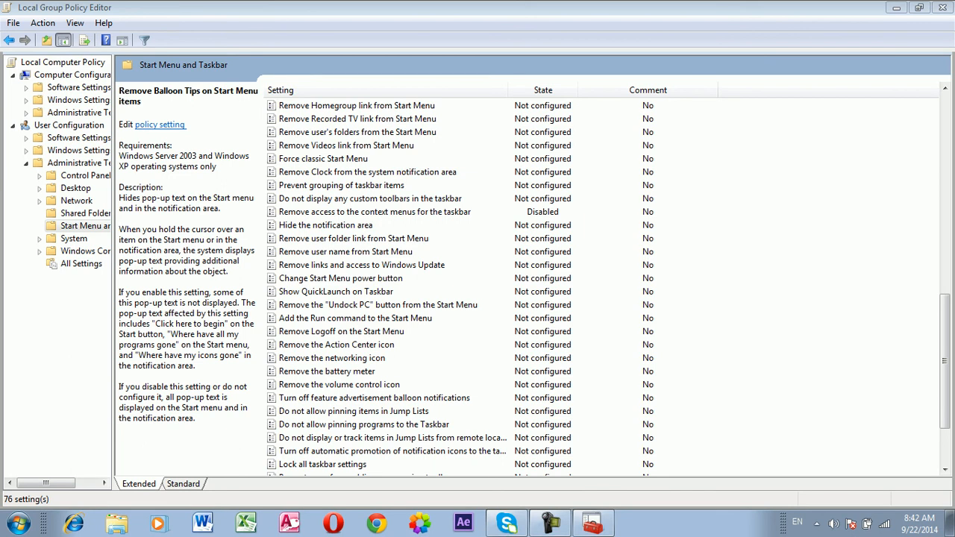
right_click(671, 523)
click(727, 510)
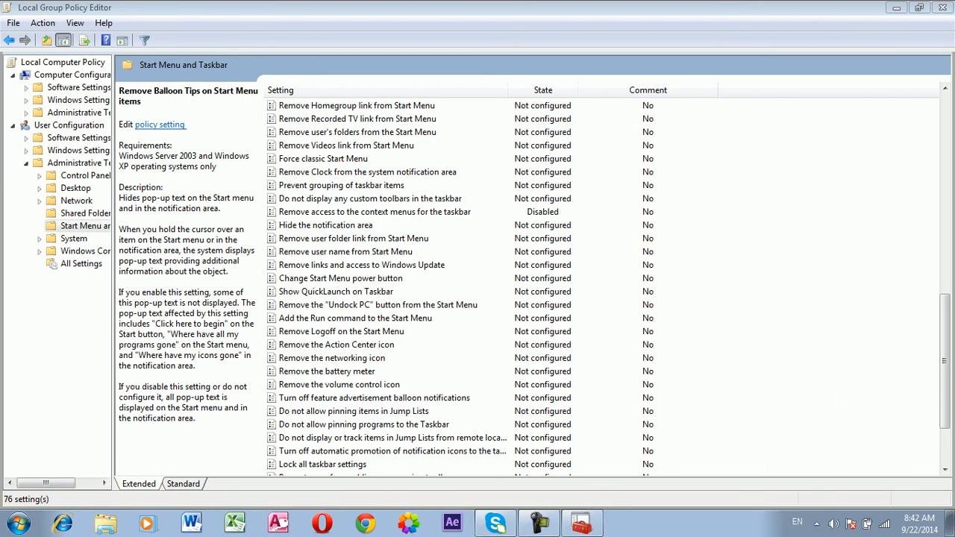
Step: View the description of "Lock all taskbar settings" and look at the taskbar properties without changing anything
drag(944, 361, 944, 396)
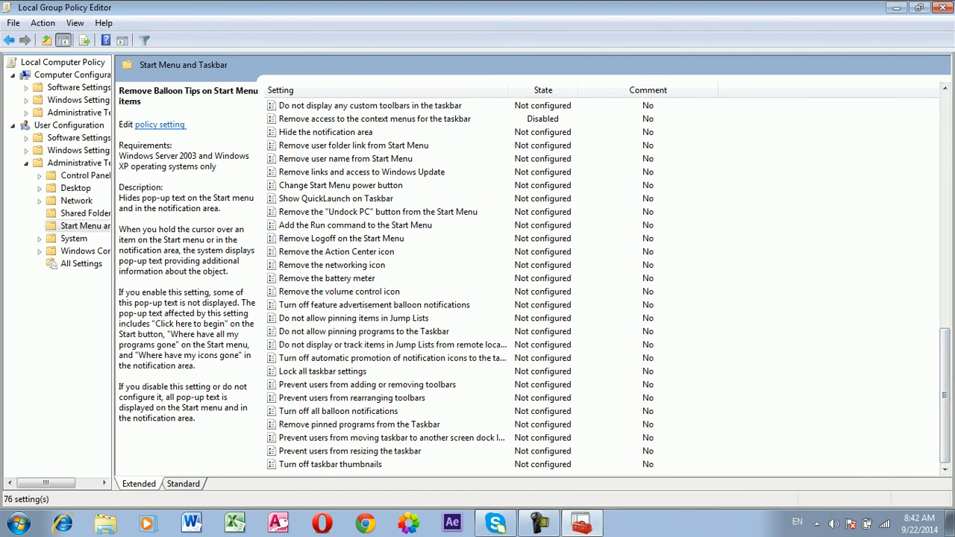
click(373, 319)
click(343, 371)
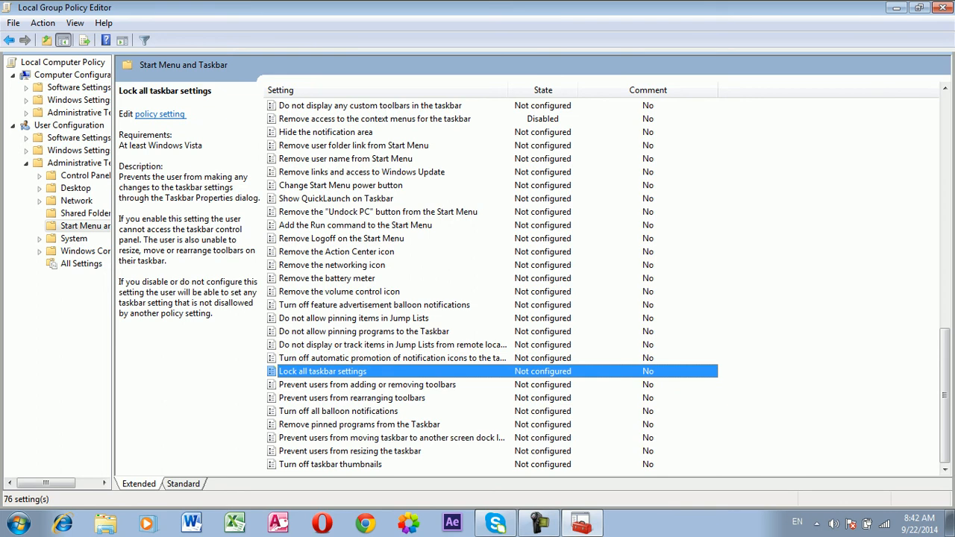
right_click(664, 522)
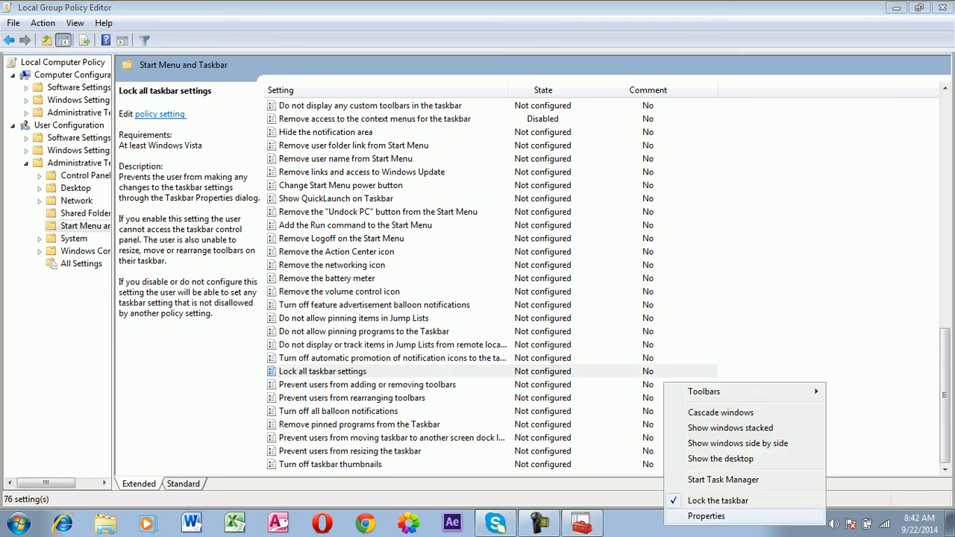
click(709, 516)
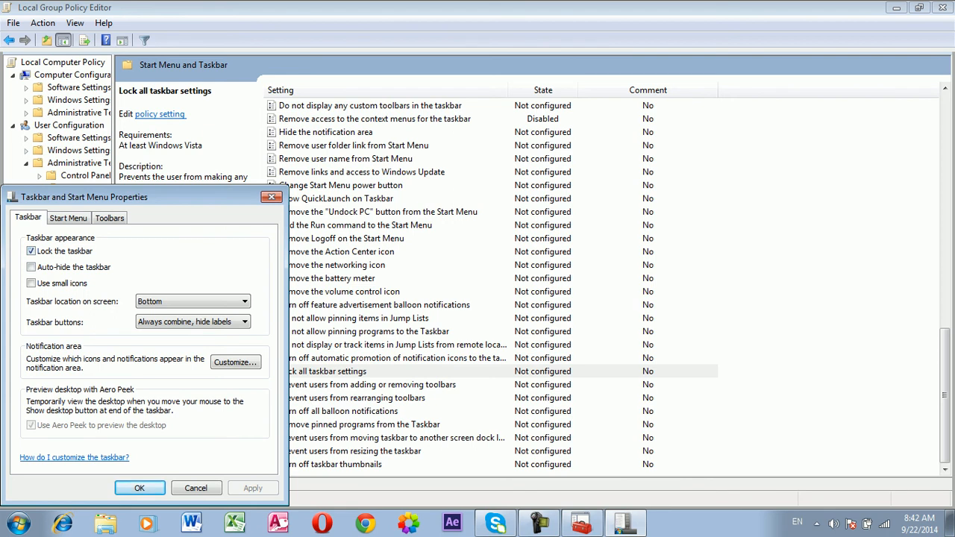
click(139, 488)
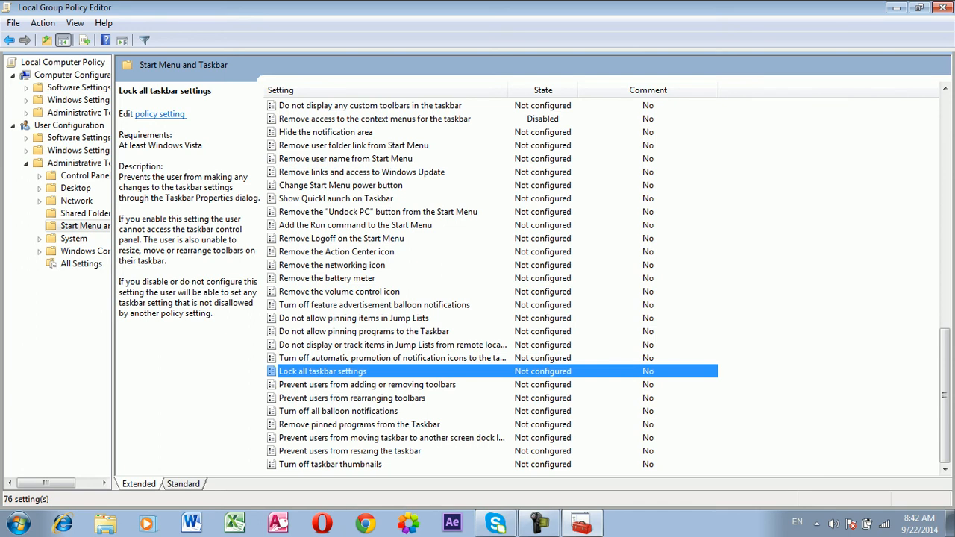
Step: Enable the "Lock all taskbar settings" policy and check its effect in the taskbar properties
double_click(322, 371)
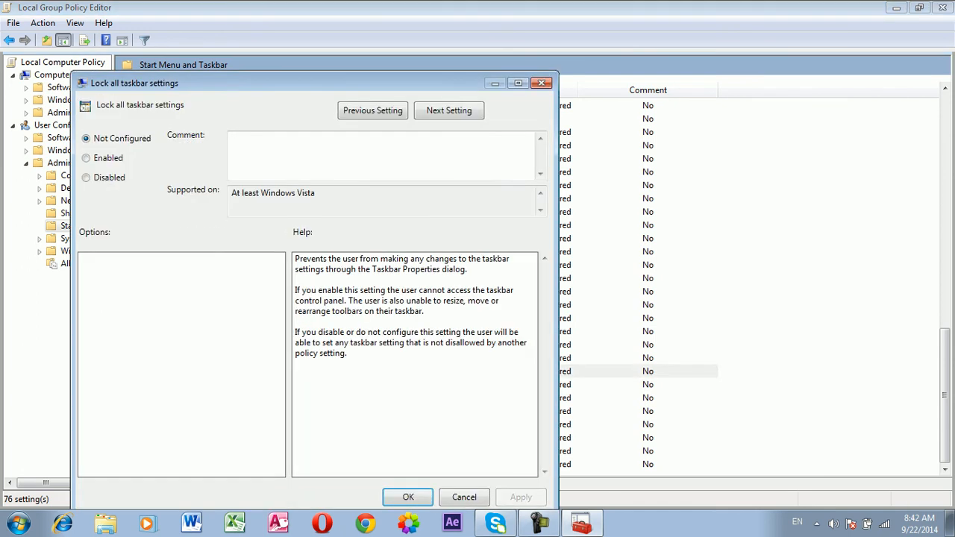
click(87, 158)
click(521, 498)
click(408, 498)
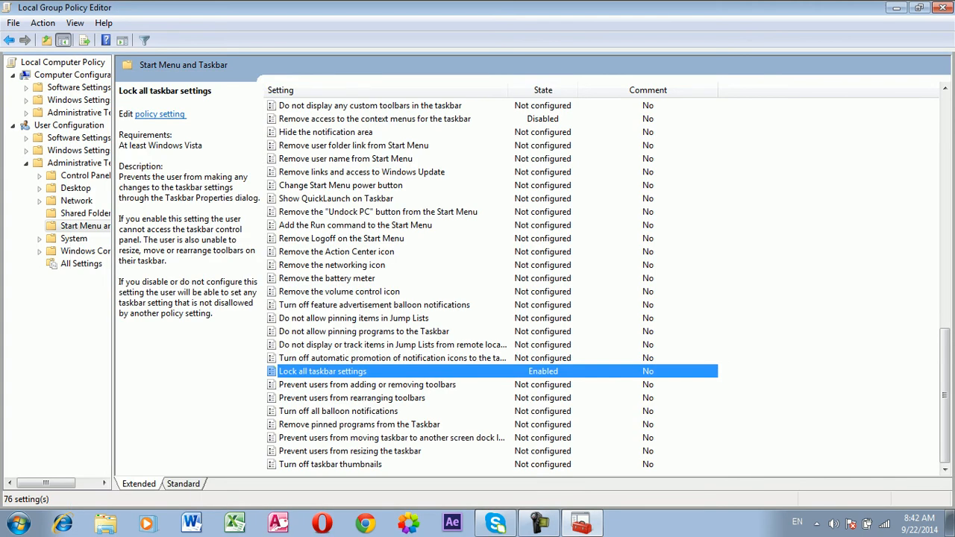
right_click(698, 522)
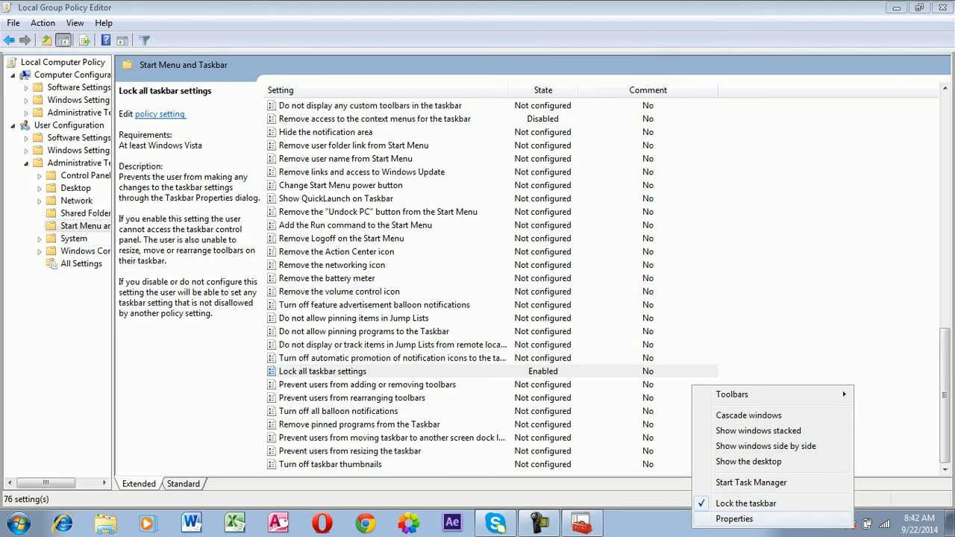
click(734, 519)
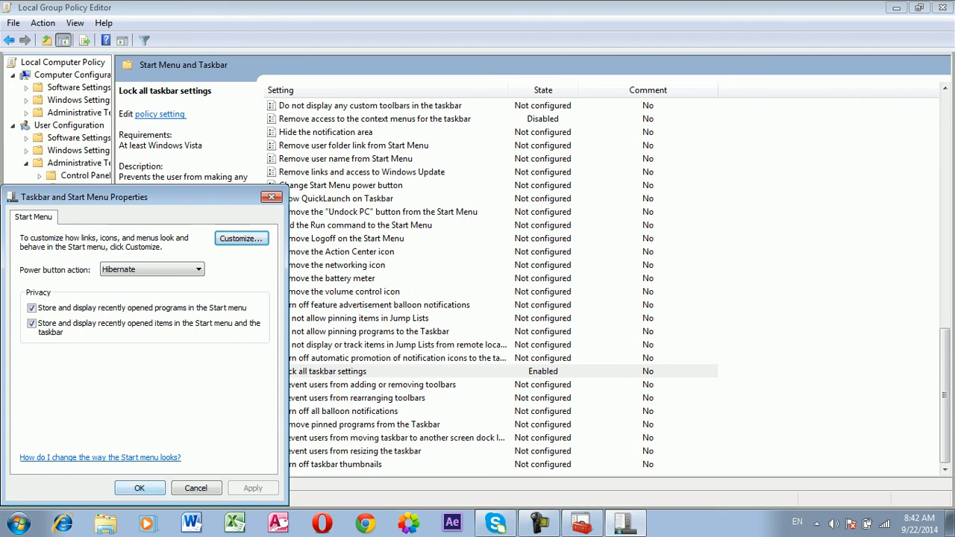
click(140, 487)
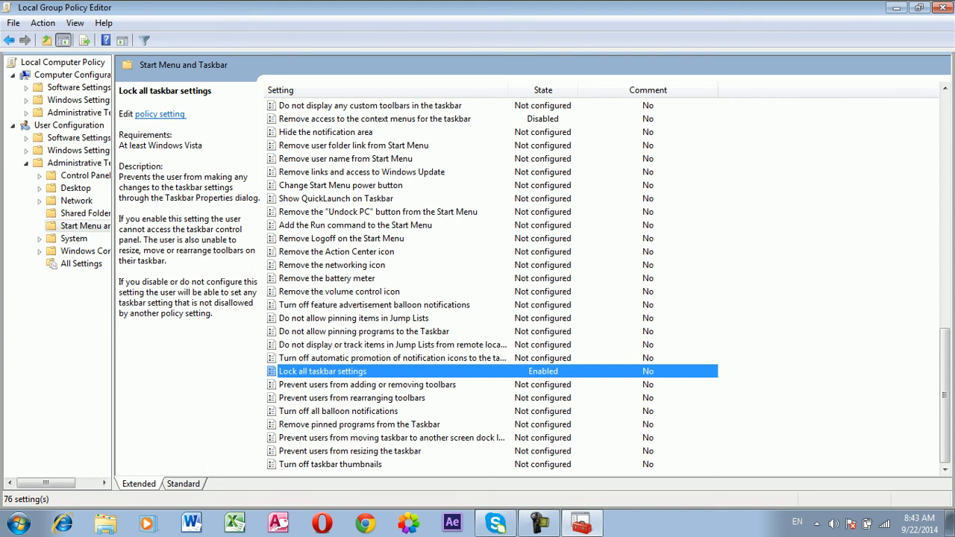
Step: Set "Lock all taskbar settings" back to Not Configured and check the taskbar properties again
double_click(322, 372)
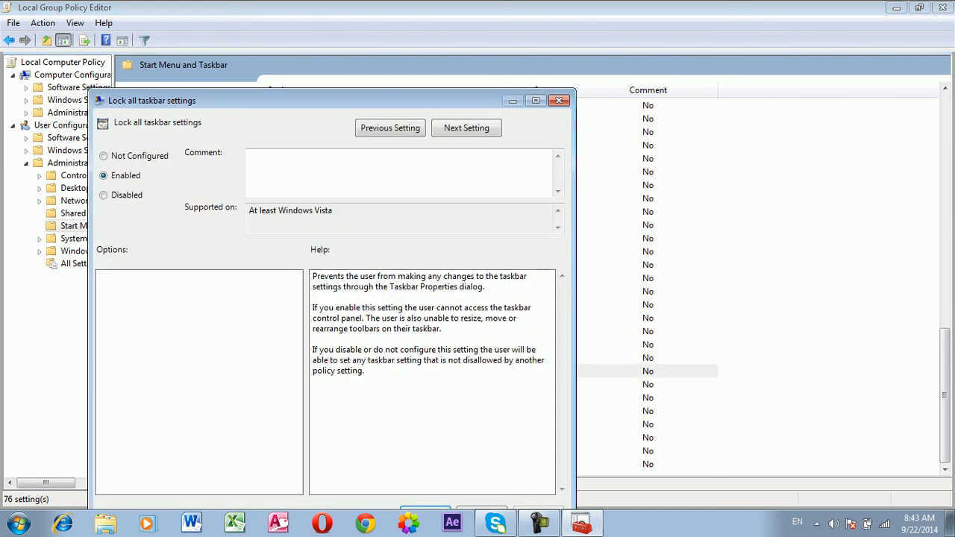
click(103, 156)
drag(254, 100, 220, 32)
click(505, 446)
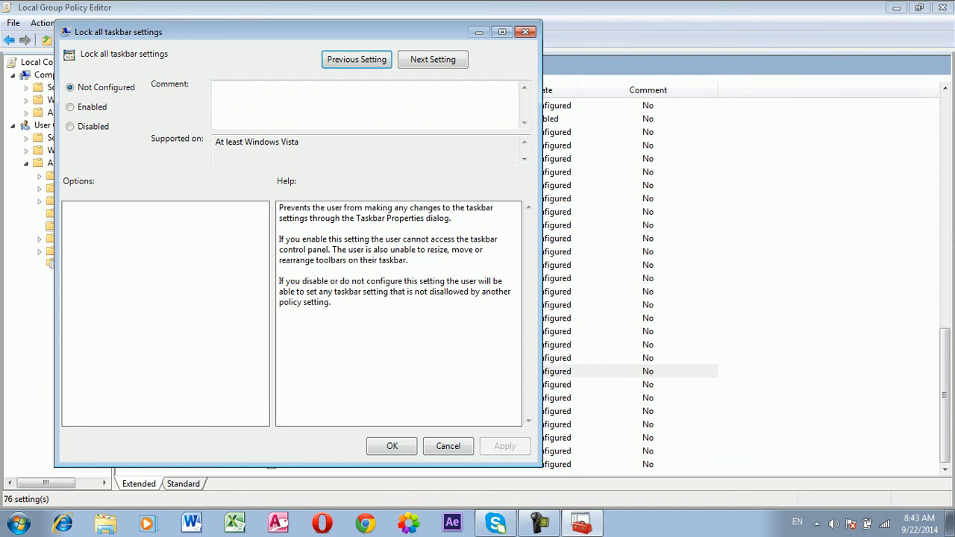
click(392, 446)
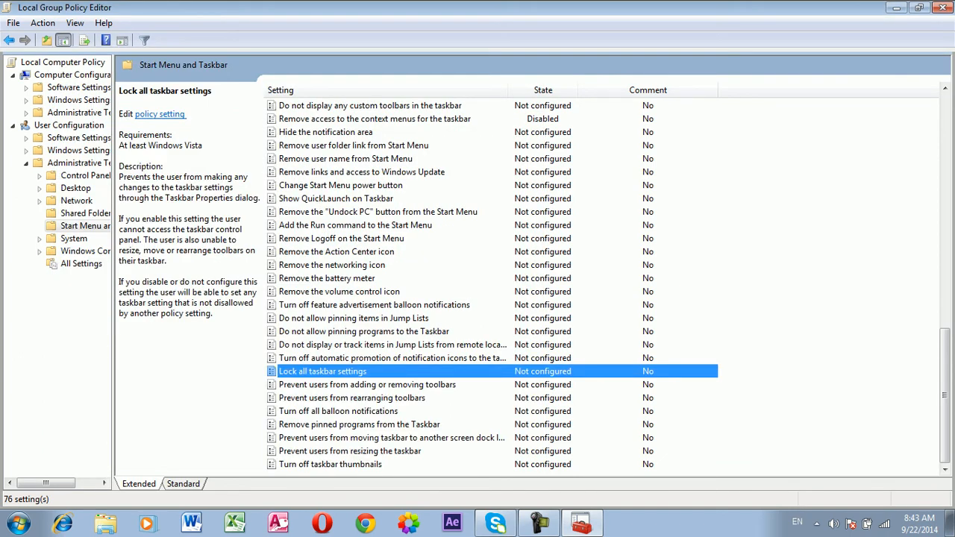
right_click(657, 522)
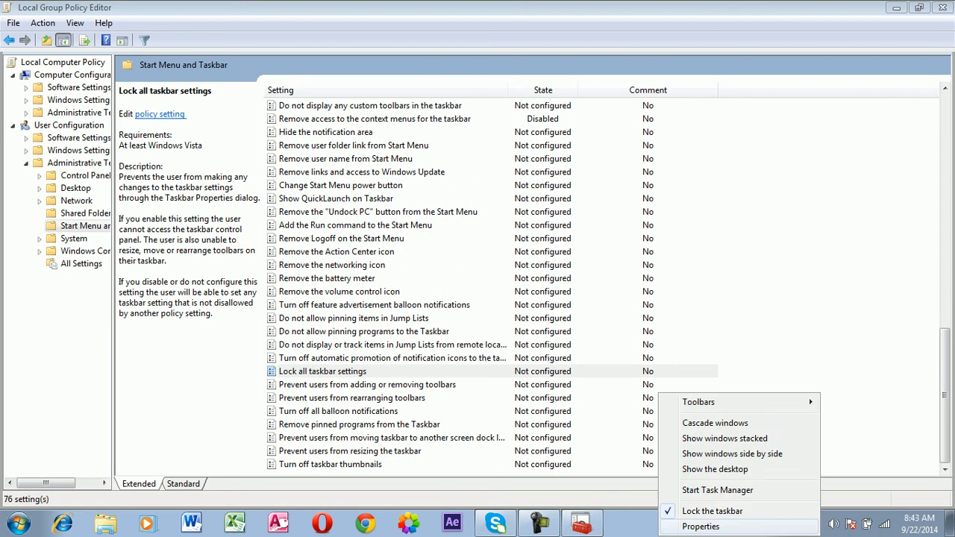
click(694, 505)
click(196, 488)
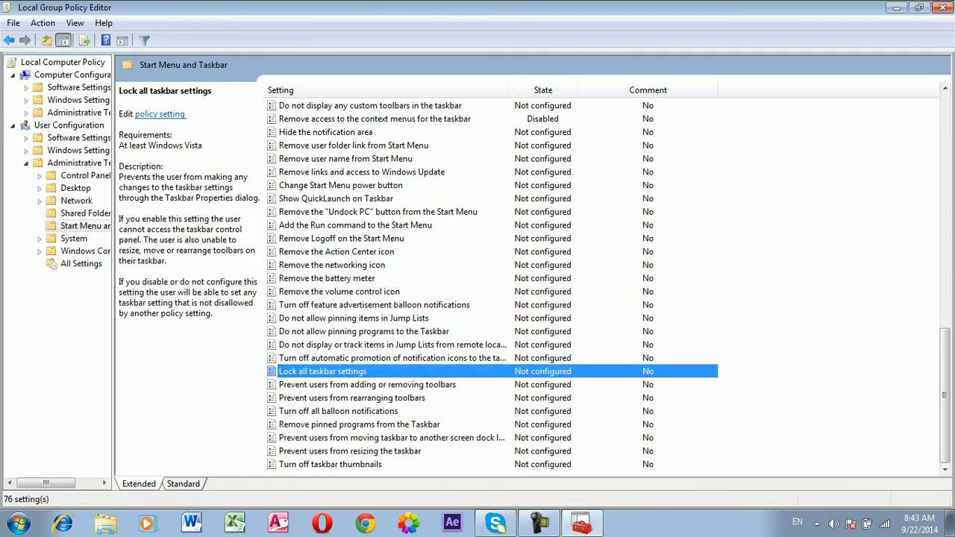
right_click(639, 521)
click(679, 510)
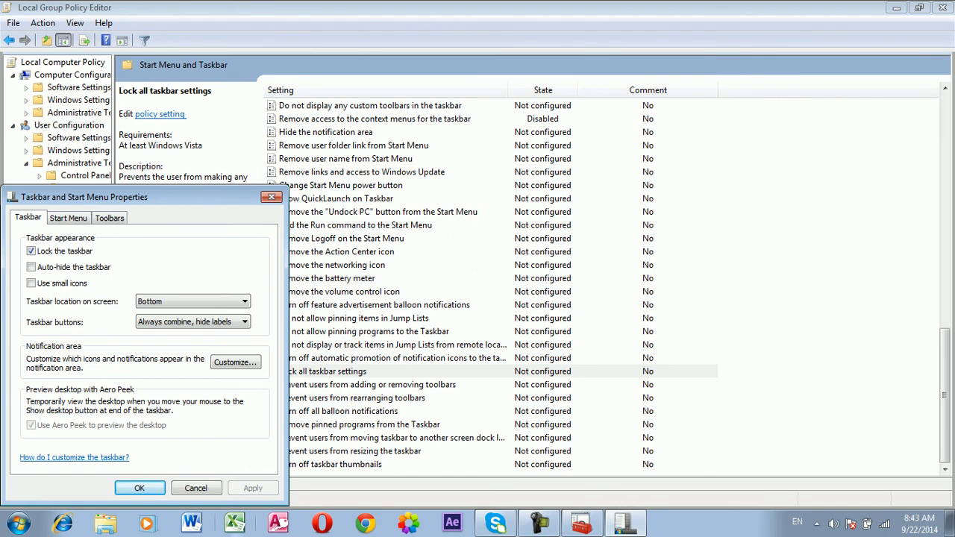
click(197, 488)
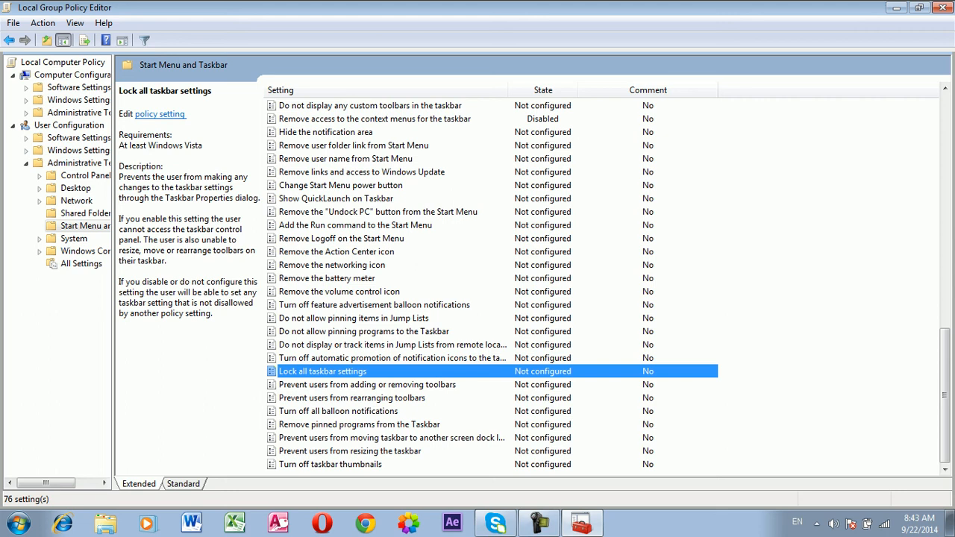
Step: View the descriptions of "Prevent users from adding or removing toolbars" and "Prevent changes to Taskbar and Start Menu Settings"
click(367, 385)
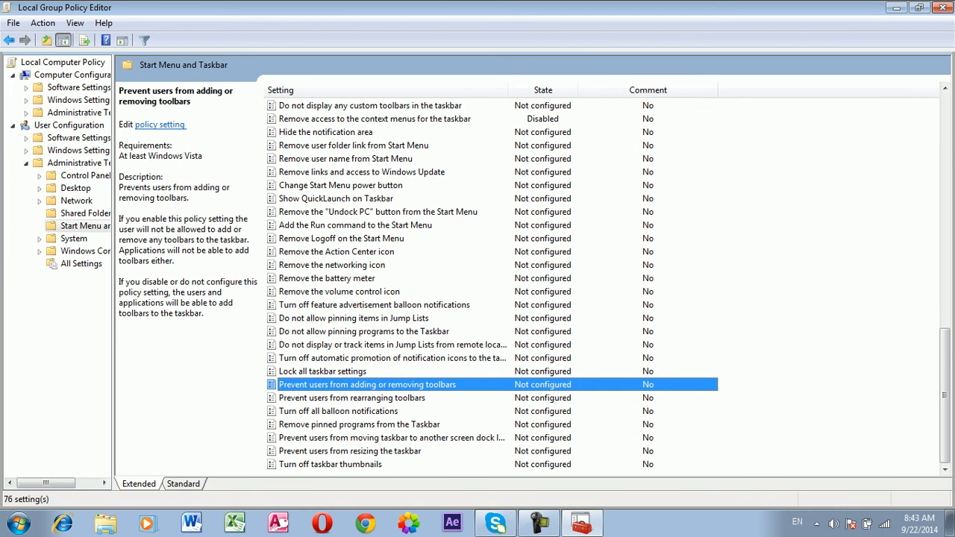
key(p)
key(p)
key(p)
key(p)
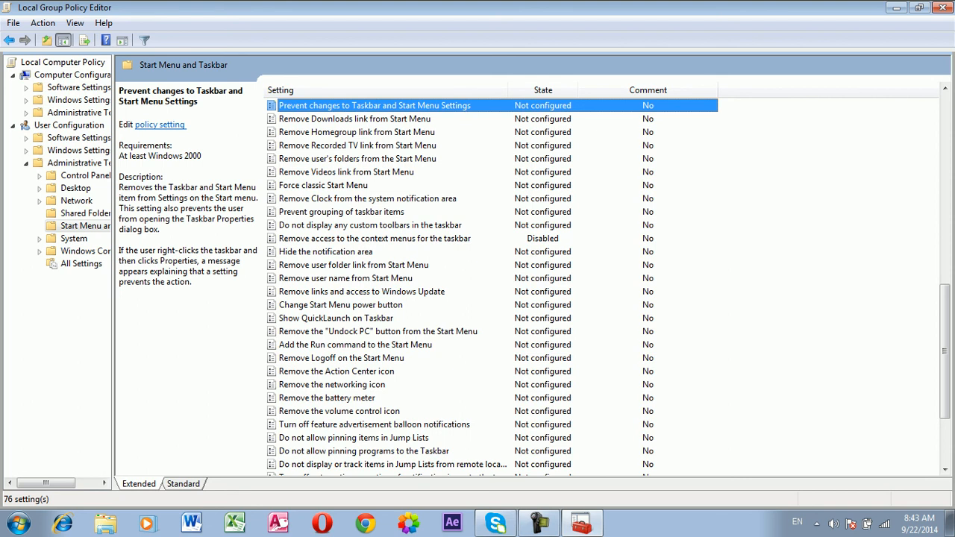
Step: Review the "Remove access to the context menus for the taskbar" policy and the taskbar's context menu, leaving the policy unchanged
click(374, 238)
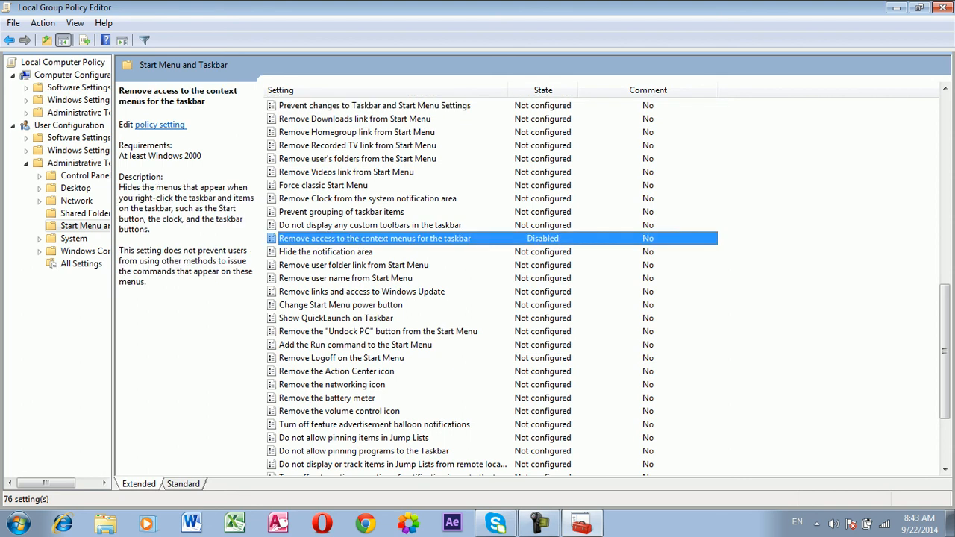
right_click(670, 524)
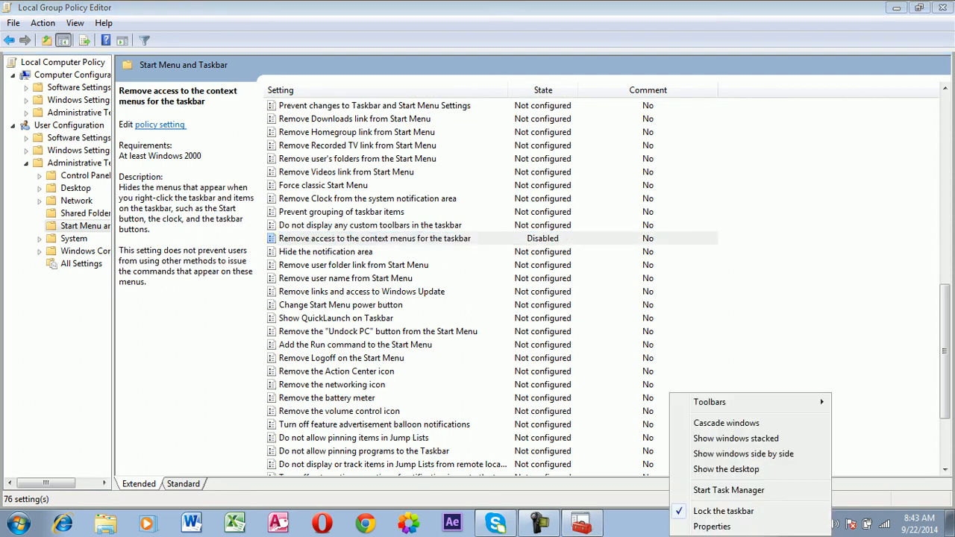
double_click(375, 239)
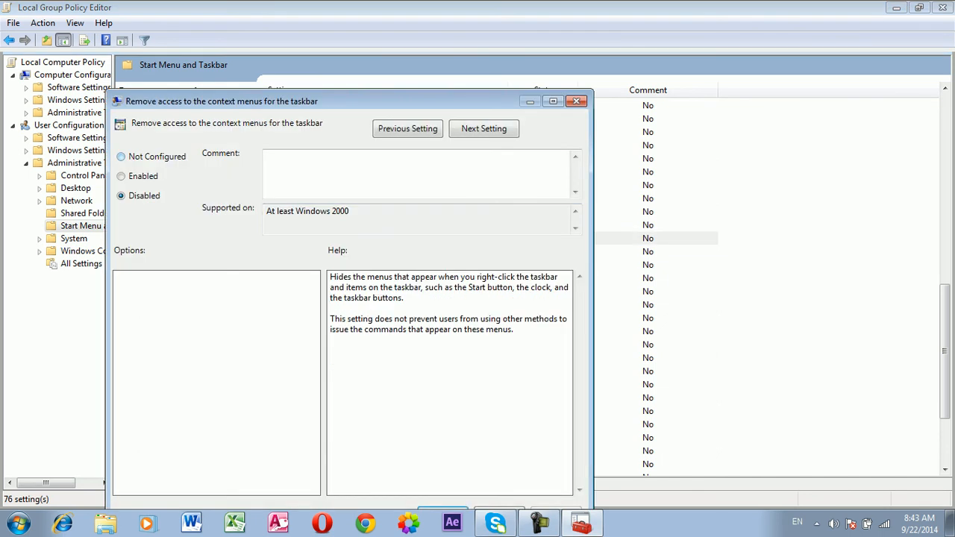
drag(407, 101, 379, 51)
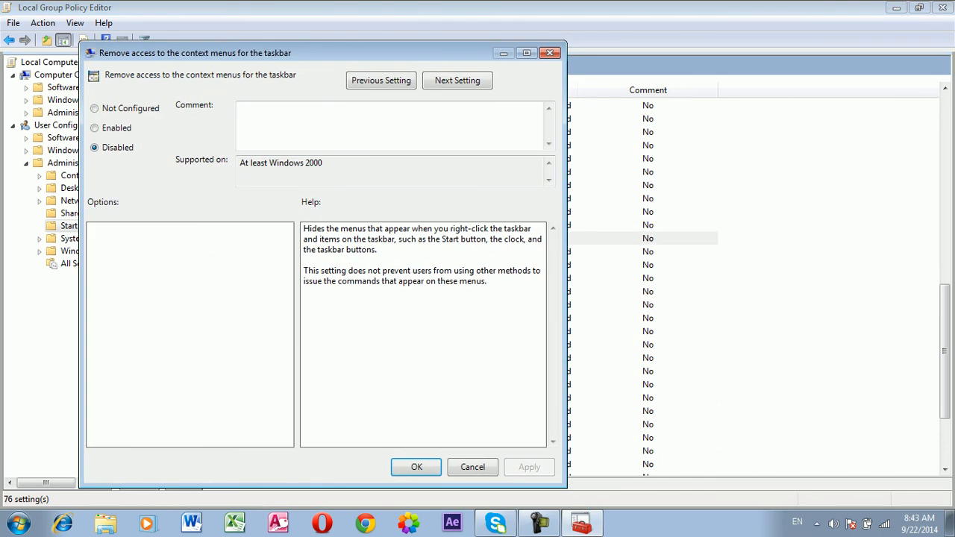
click(416, 467)
Step: Enable "Prevent changes to Taskbar and Start Menu Settings" and try to open the taskbar properties
click(374, 118)
double_click(374, 106)
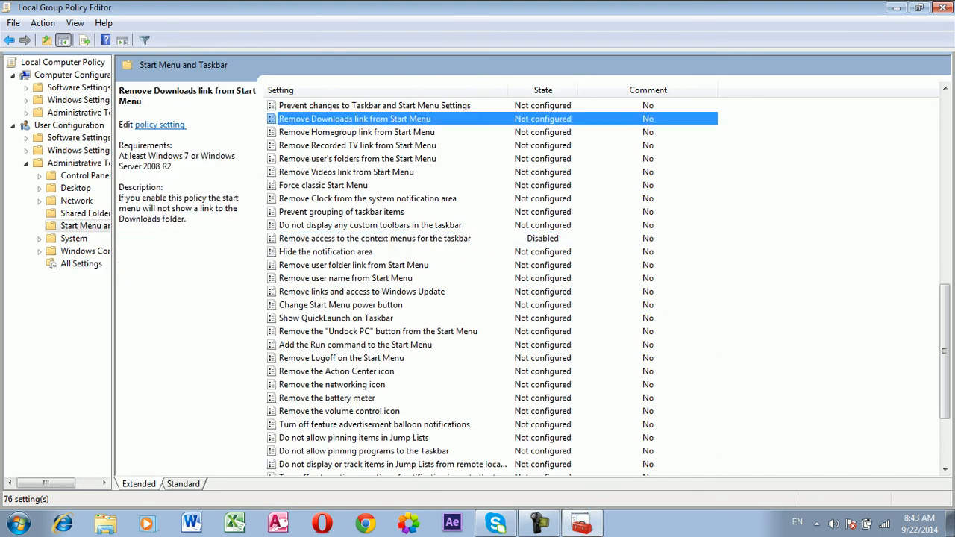
click(139, 176)
drag(379, 101, 372, 75)
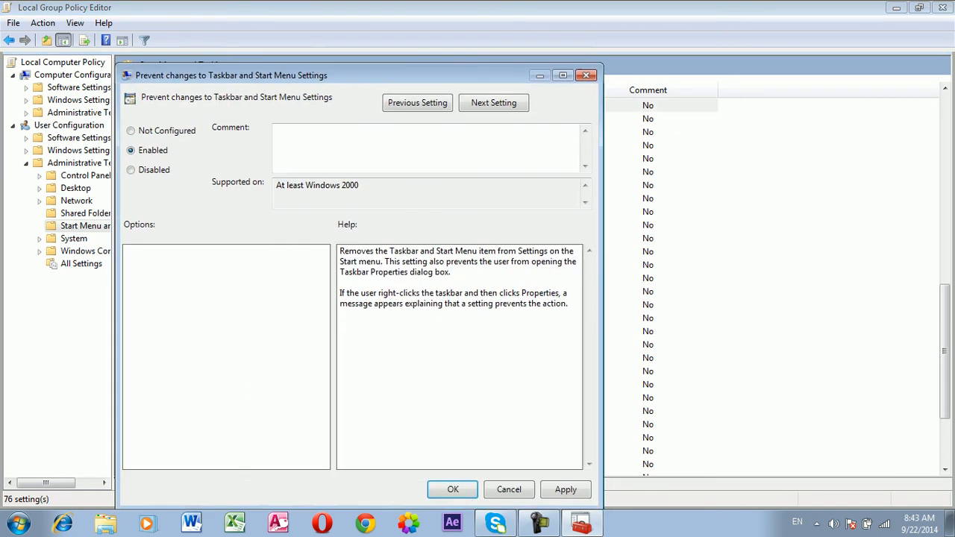
click(565, 488)
click(453, 488)
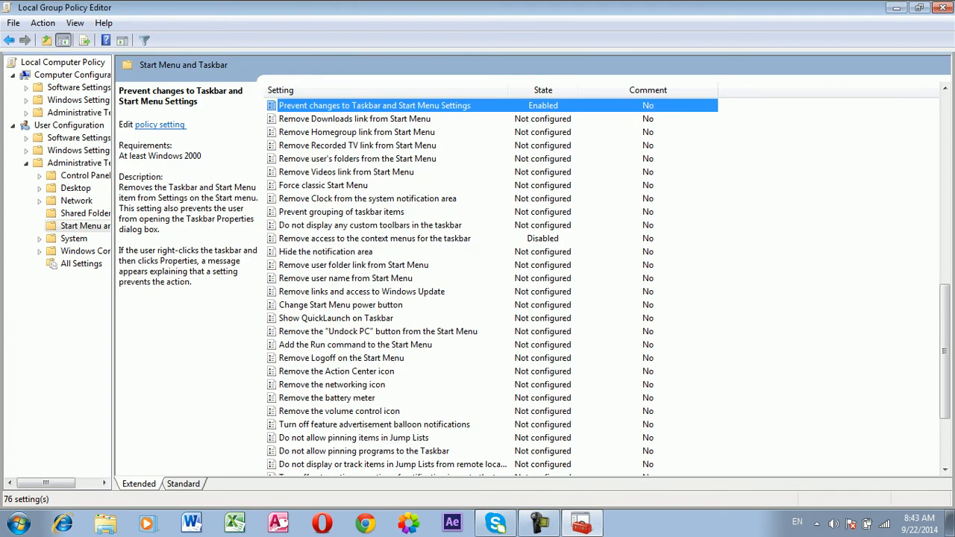
right_click(701, 523)
click(731, 520)
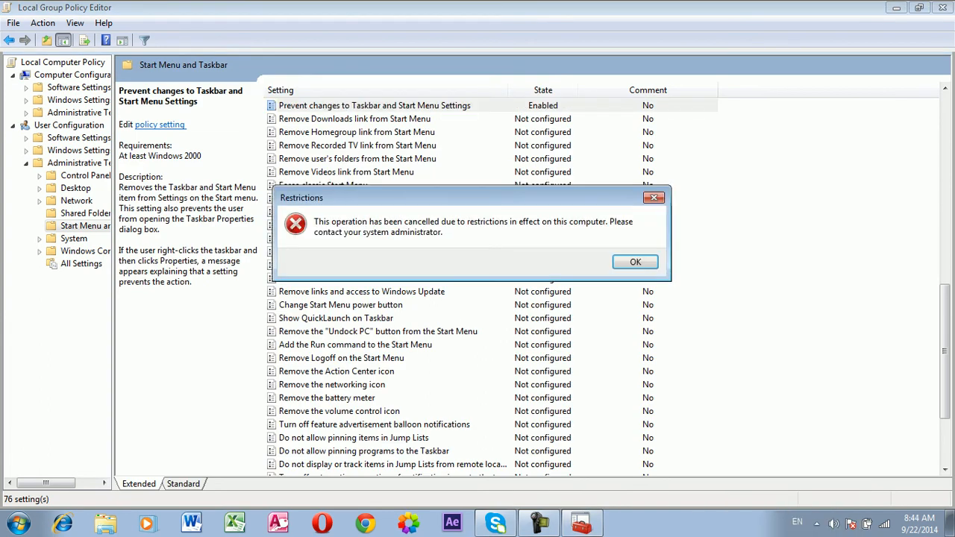
click(634, 262)
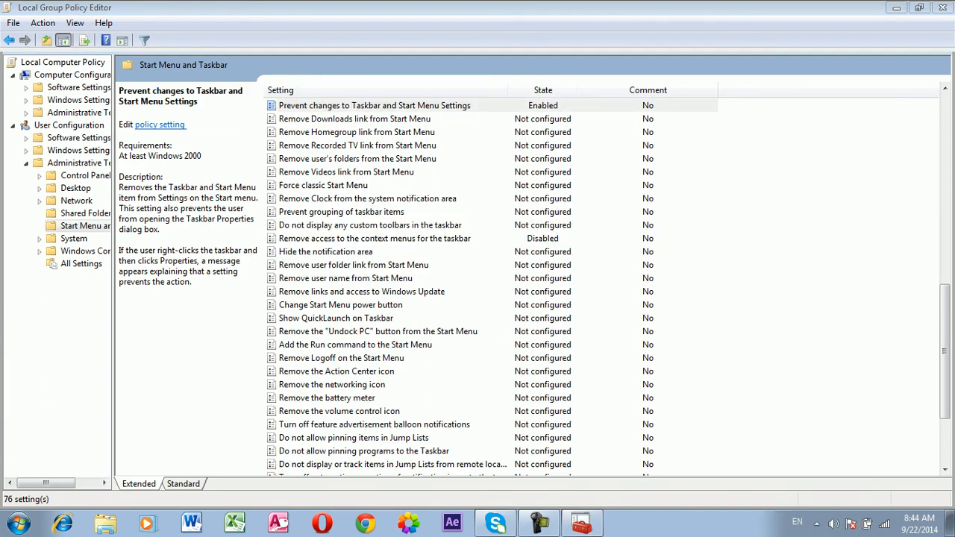
Step: Set "Prevent changes to Taskbar and Start Menu Settings" back to Not Configured and open the taskbar properties again to check
double_click(374, 106)
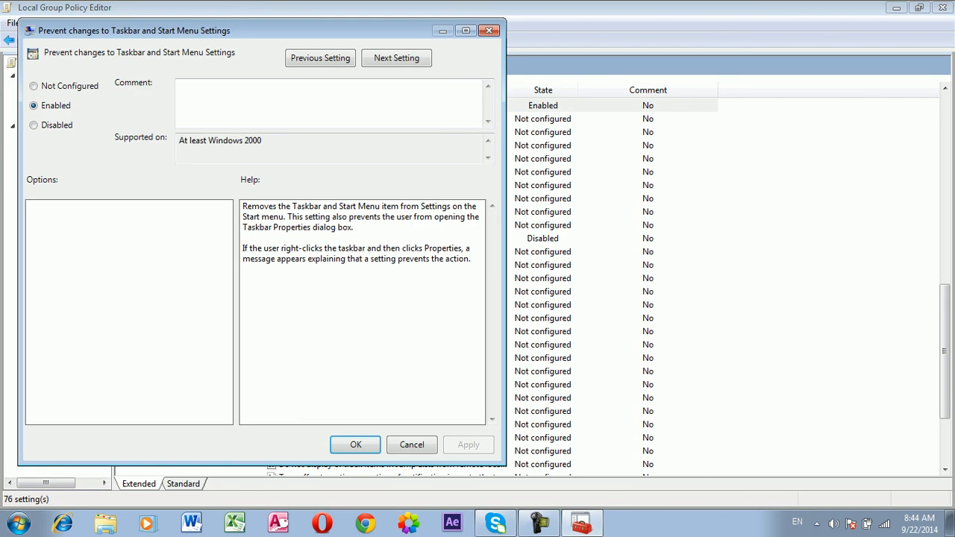
click(33, 86)
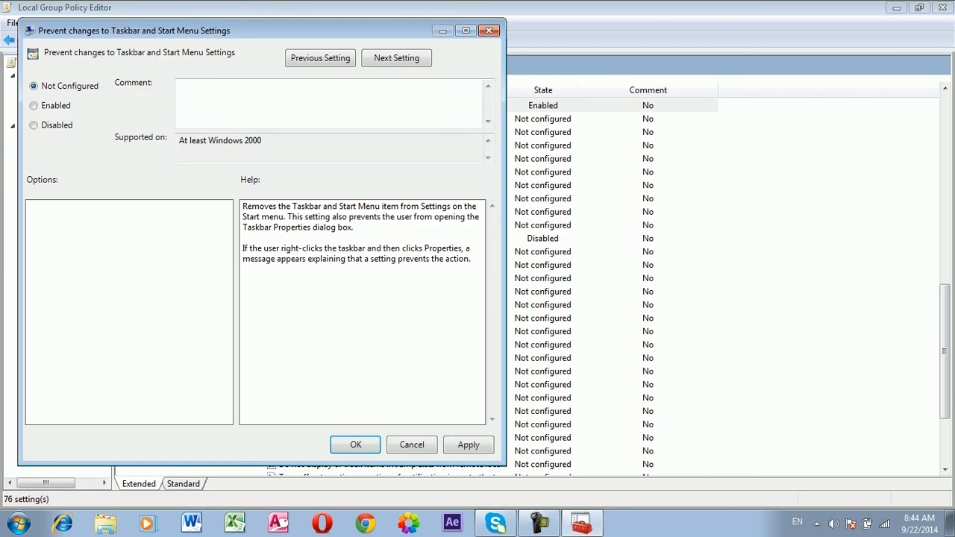
click(469, 445)
click(356, 445)
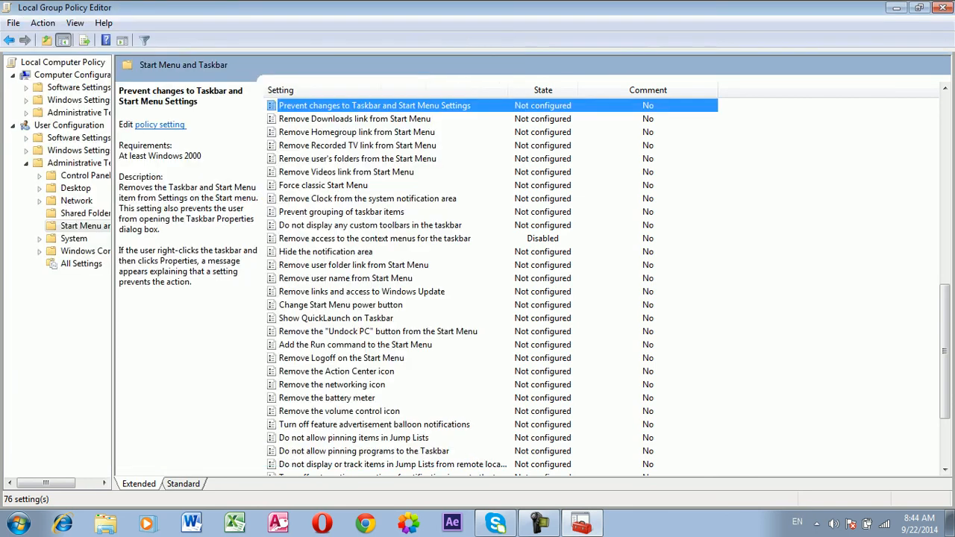
right_click(693, 522)
click(776, 525)
click(139, 487)
Step: Check the taskbar's context menu and enable the "Remove access to the context menus for the taskbar" policy
right_click(644, 529)
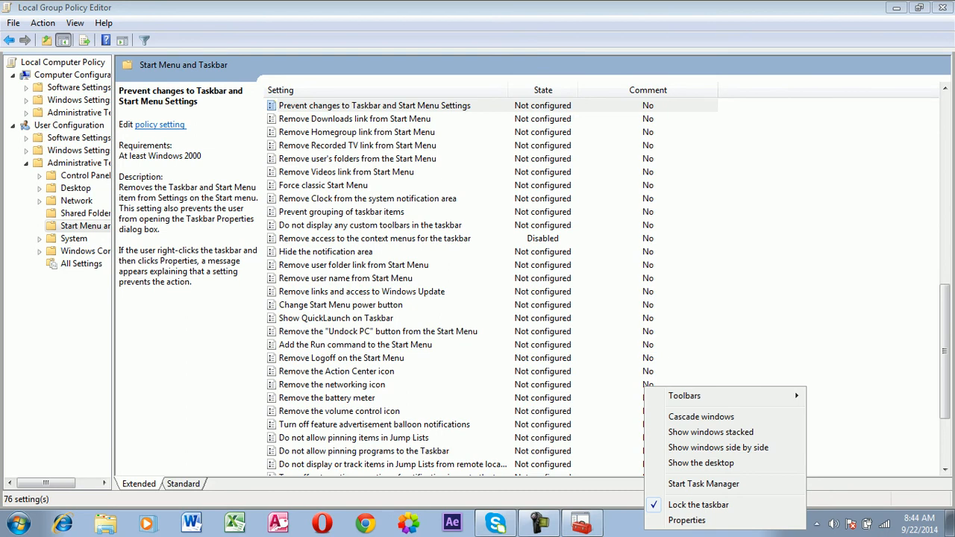
click(375, 239)
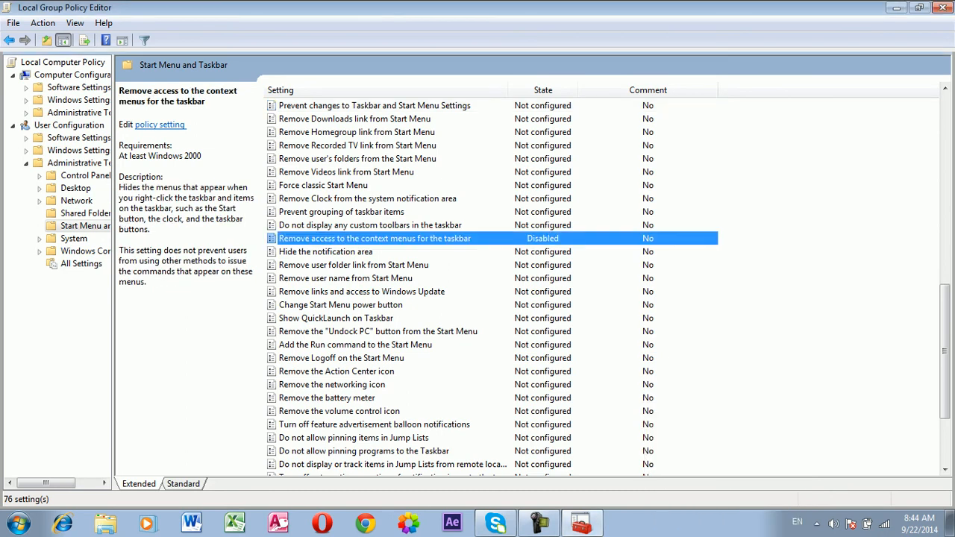
double_click(375, 238)
click(52, 123)
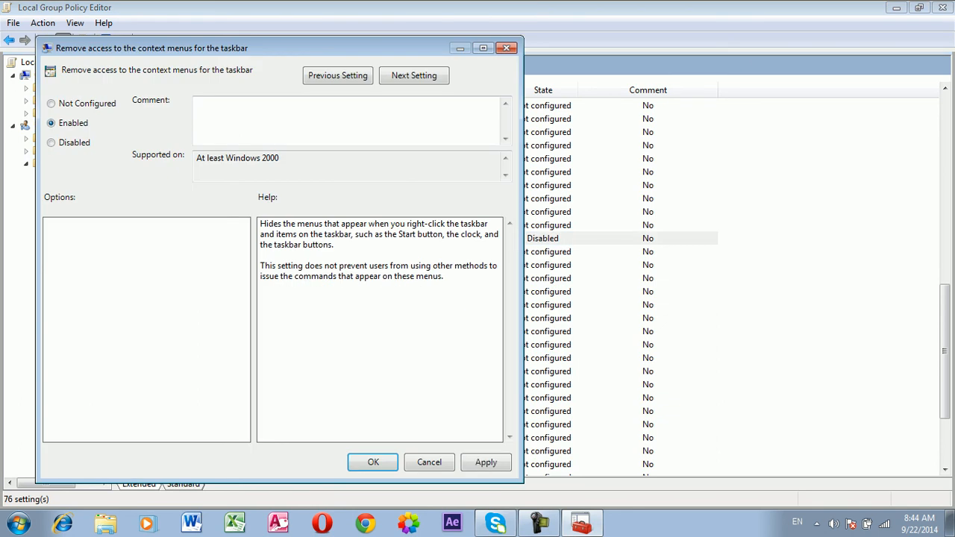
click(486, 462)
click(373, 463)
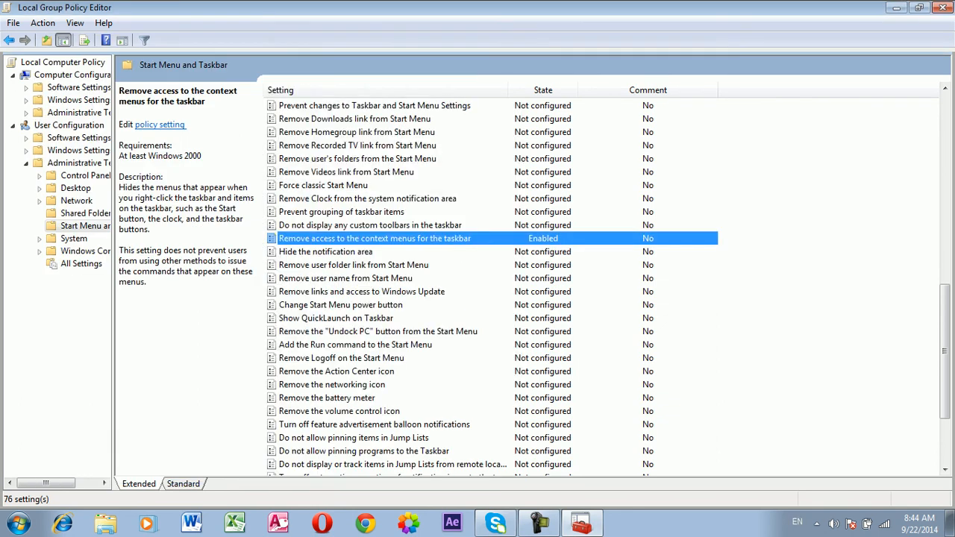
Step: Check the taskbar's context menu, set "Remove access to the context menus for the taskbar" back to Not Configured, and check the menu again
right_click(686, 523)
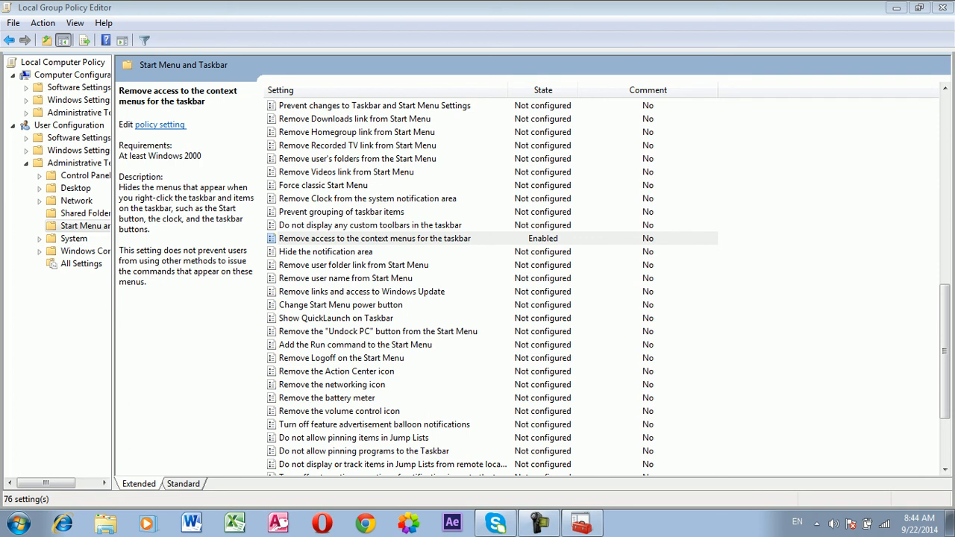
double_click(374, 238)
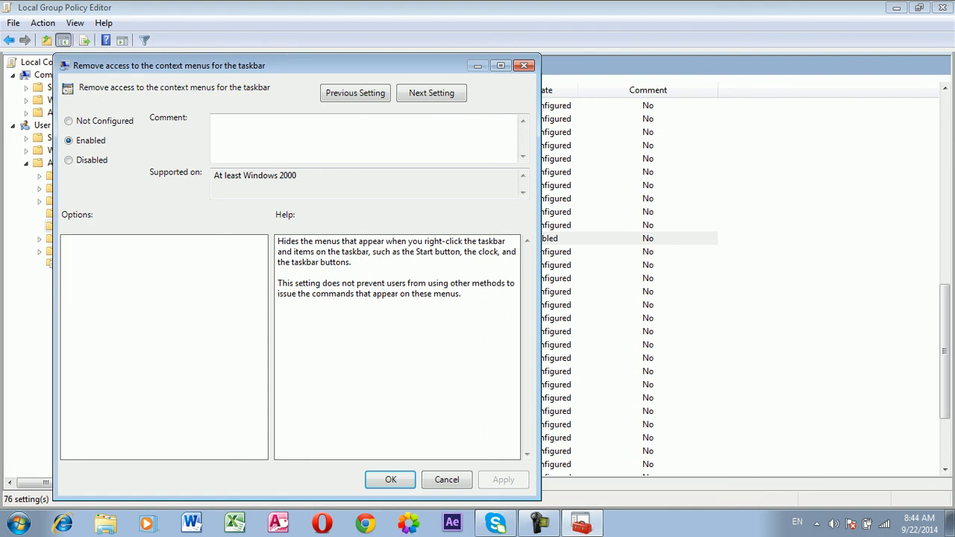
click(69, 121)
click(504, 480)
click(390, 480)
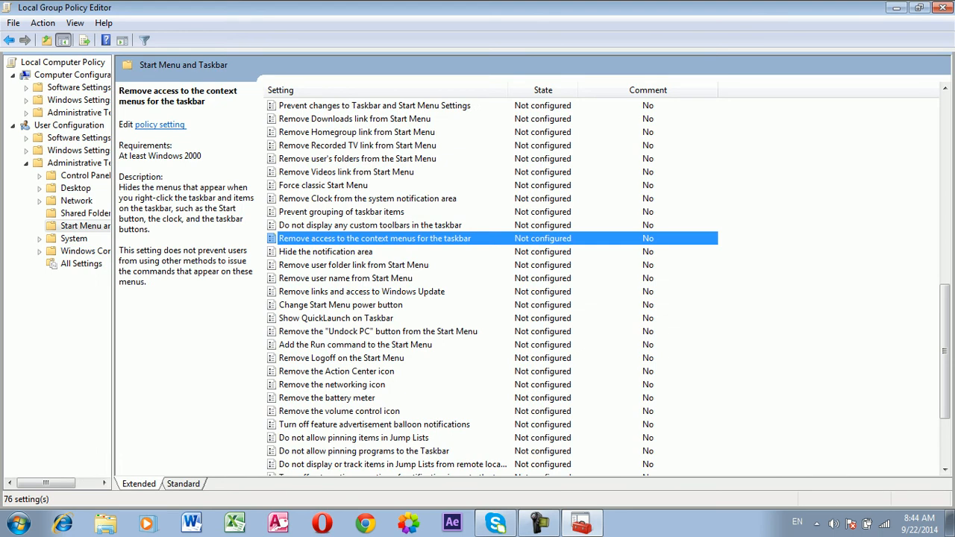
right_click(646, 524)
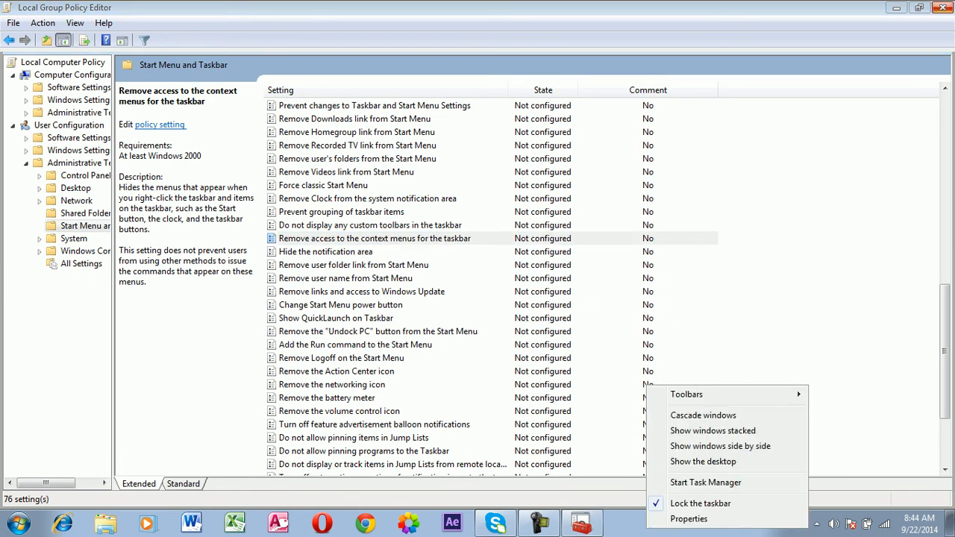
Step: Restart the Local Group Policy Editor and open Ctrl+Alt+Del Options under System in the User Configuration administrative templates
click(942, 7)
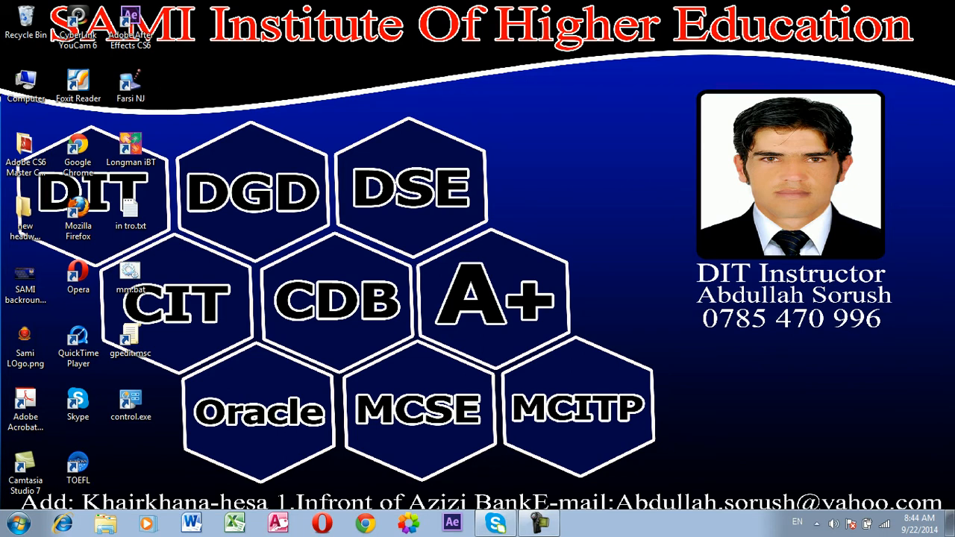
key(super+r)
key(Return)
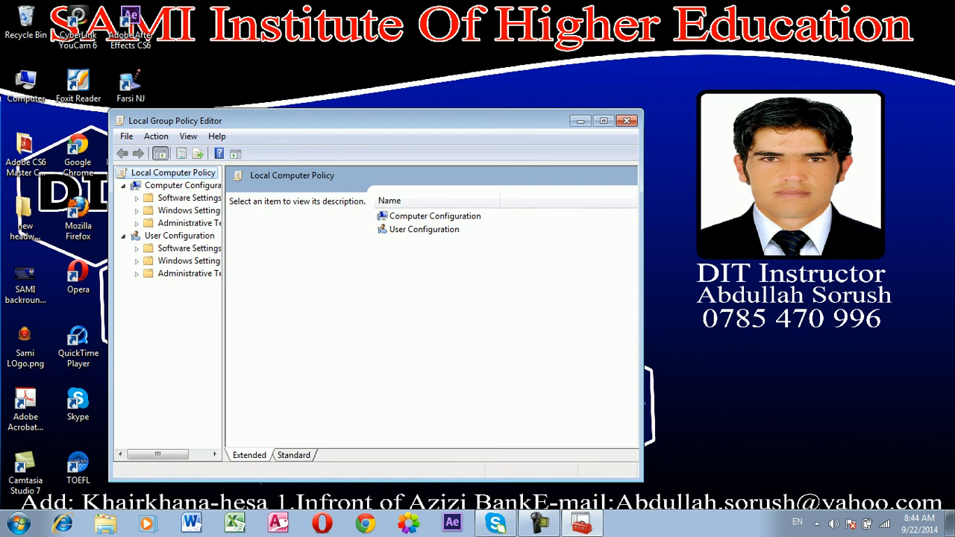
click(603, 120)
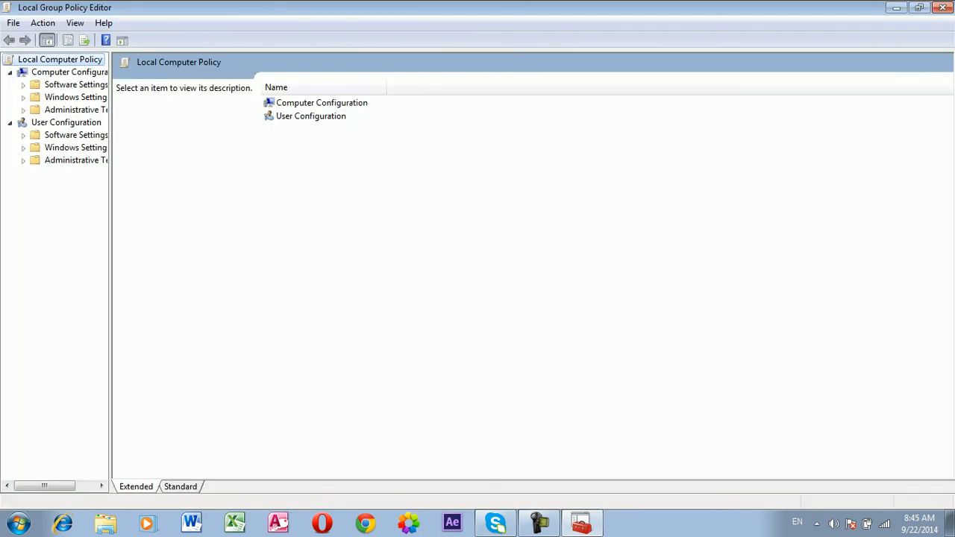
click(75, 161)
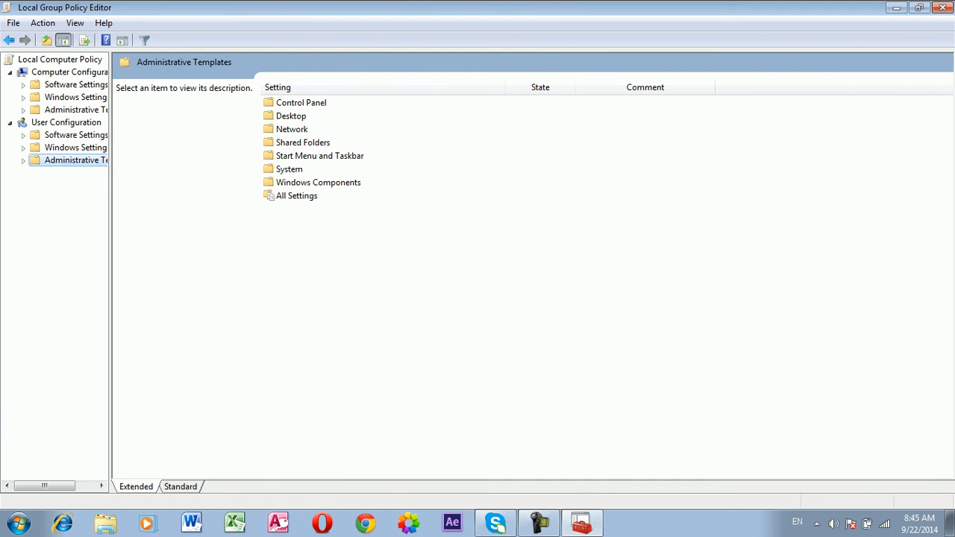
double_click(290, 169)
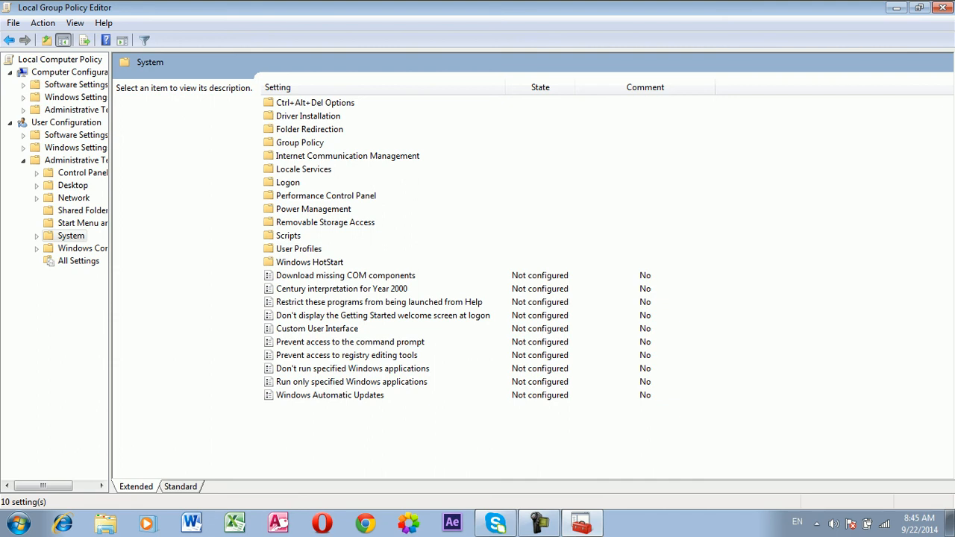
click(315, 103)
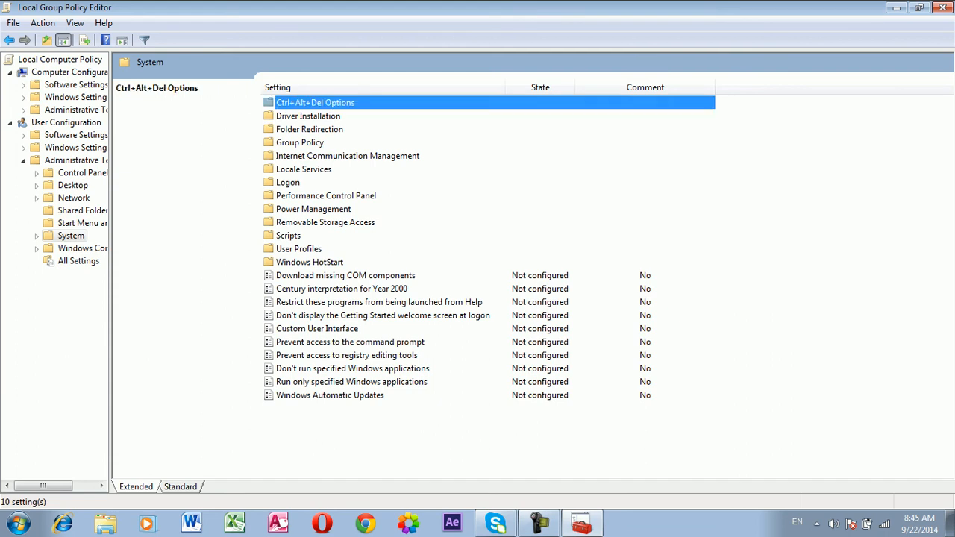
double_click(315, 103)
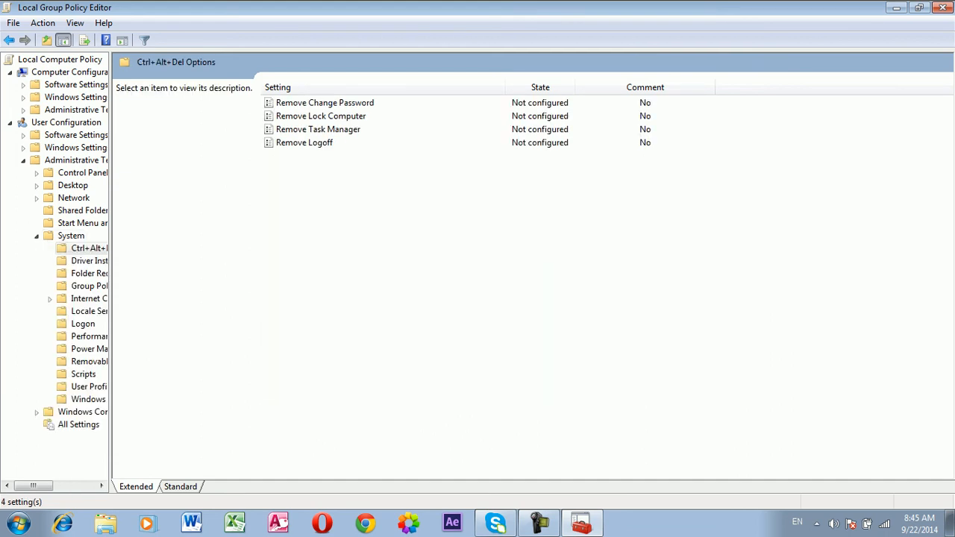
Step: Start Task Manager from the taskbar's context menu to check its availability, and close it
right_click(669, 520)
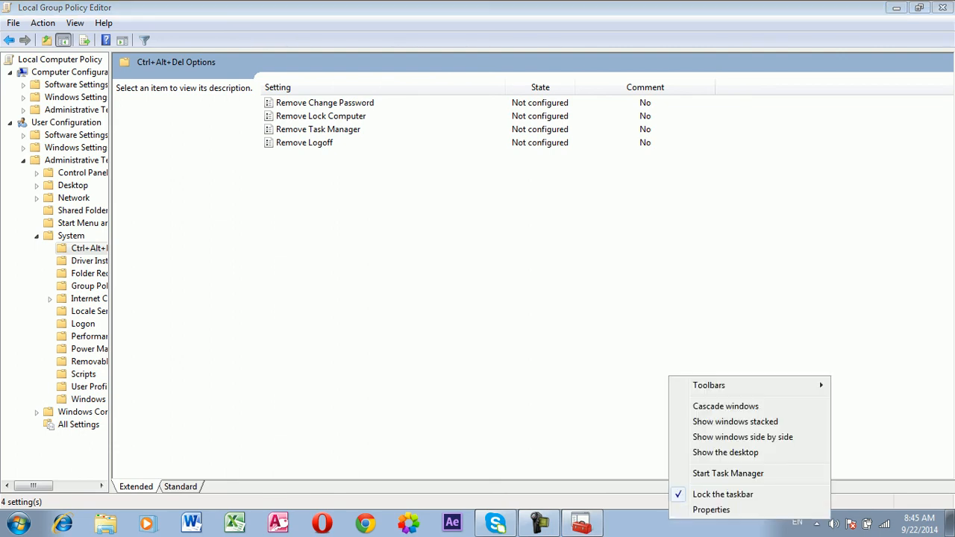
click(716, 473)
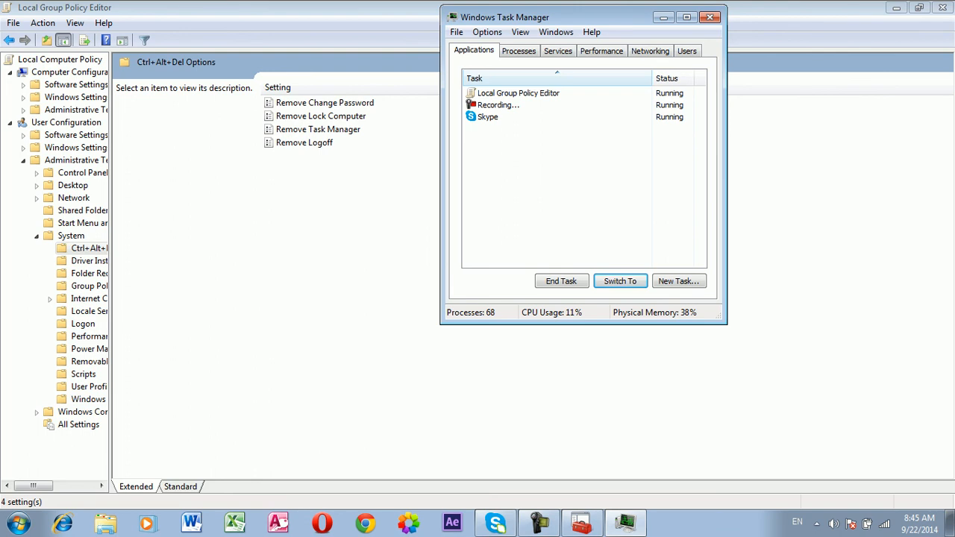
click(709, 16)
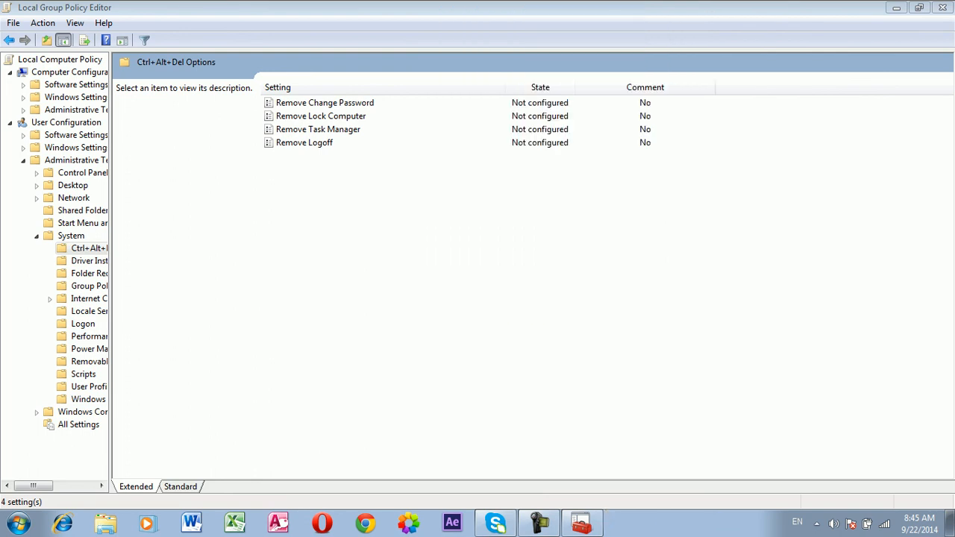
Step: Enable the "Remove Task Manager" policy and check for Task Manager in the taskbar's context menu and on the Ctrl+Alt+Del screen
double_click(318, 129)
click(54, 106)
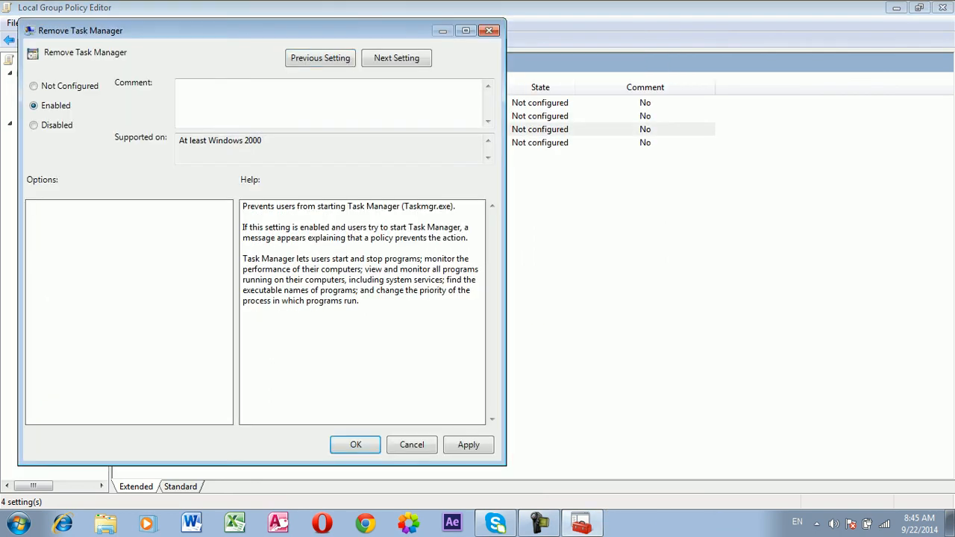
click(468, 445)
click(355, 444)
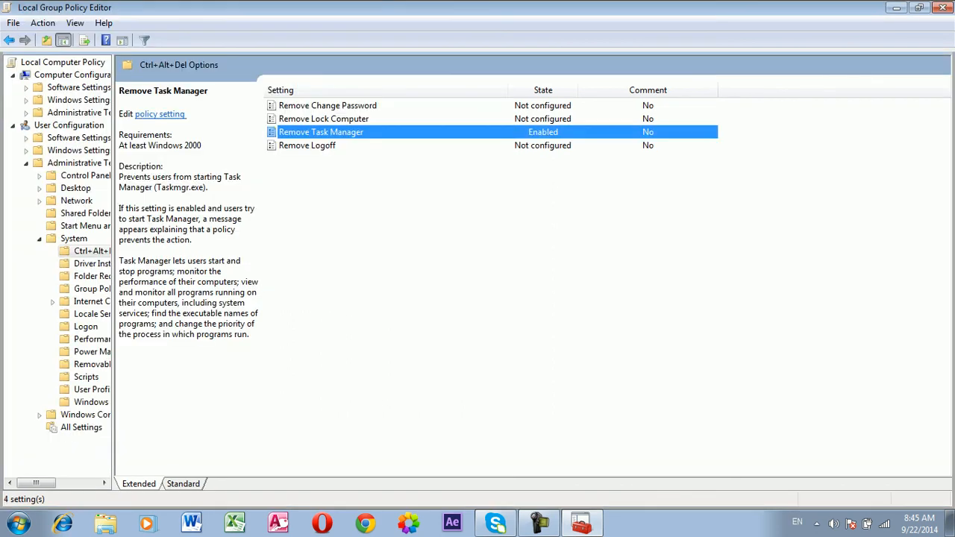
right_click(685, 522)
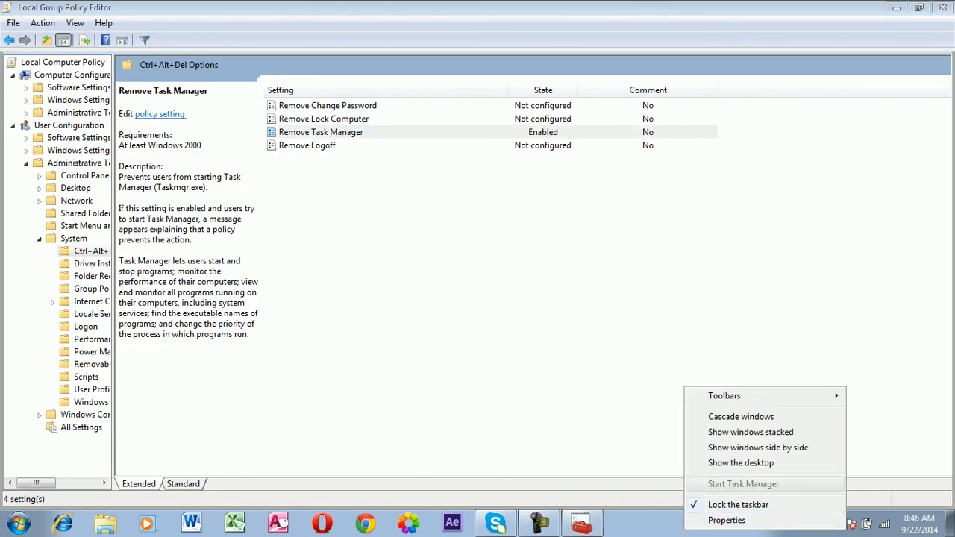
click(627, 339)
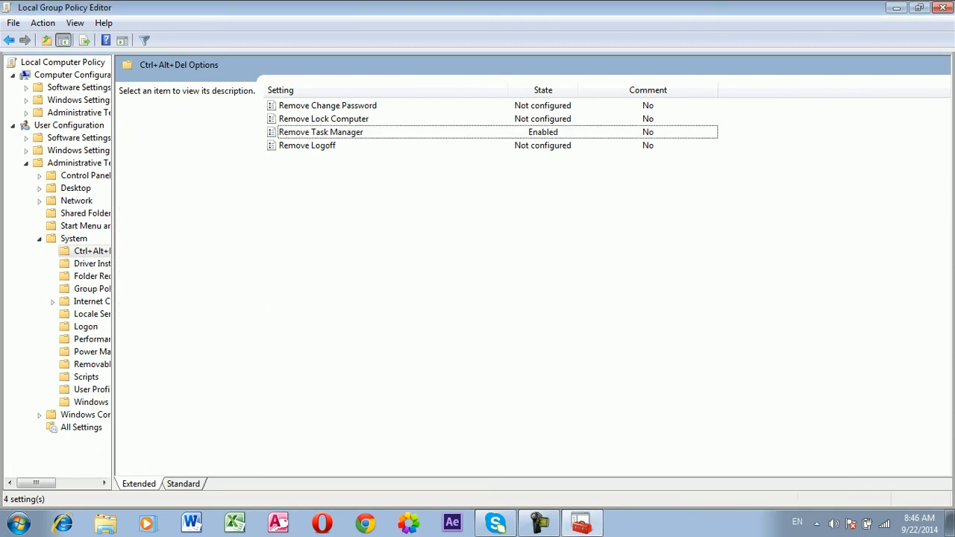
key(ctrl+alt+Delete)
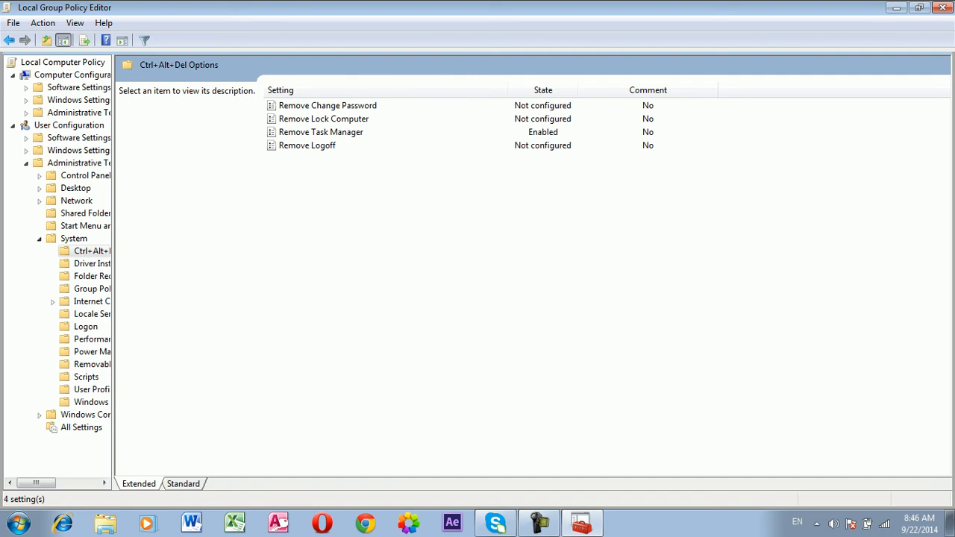
Step: Set "Remove Task Manager" back to Not Configured, and start and close Task Manager to check
double_click(321, 132)
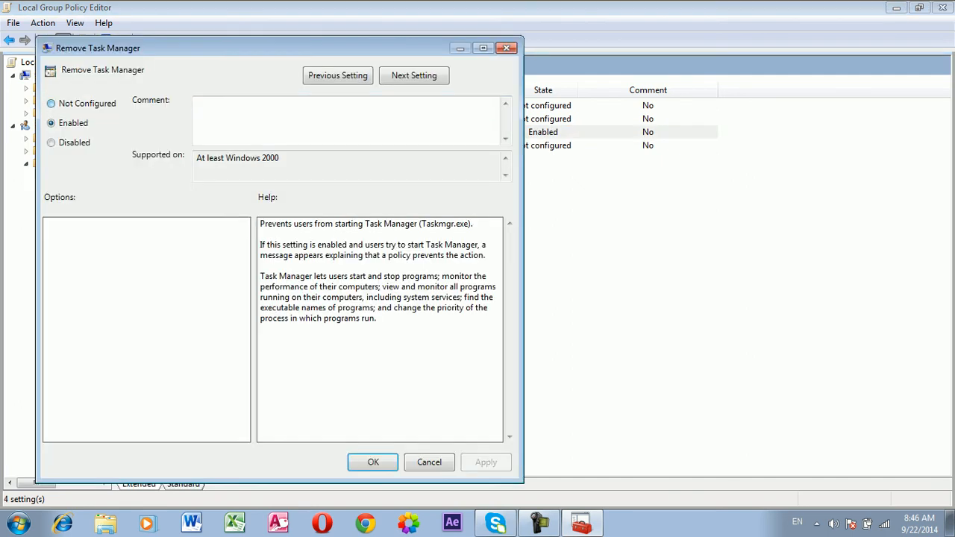
click(51, 103)
click(485, 463)
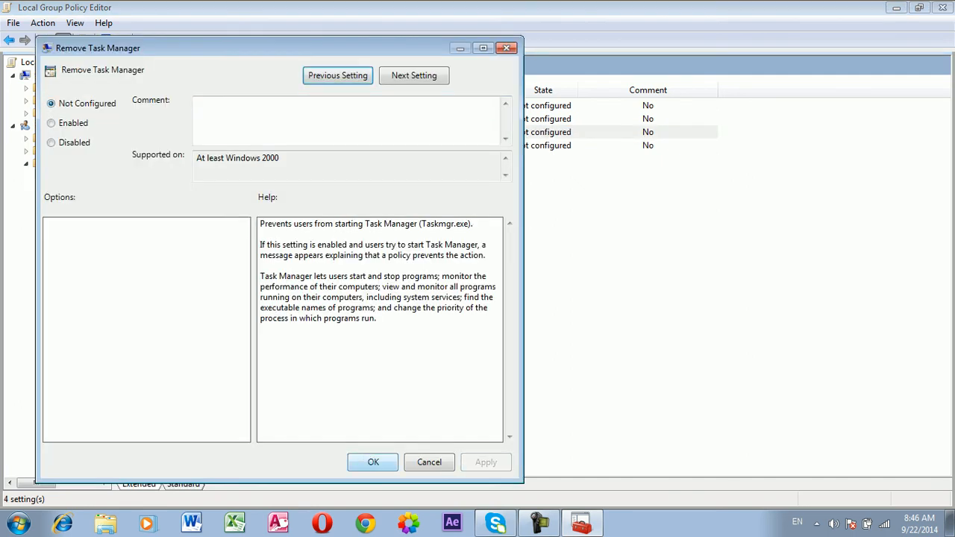
click(373, 463)
right_click(681, 522)
click(720, 489)
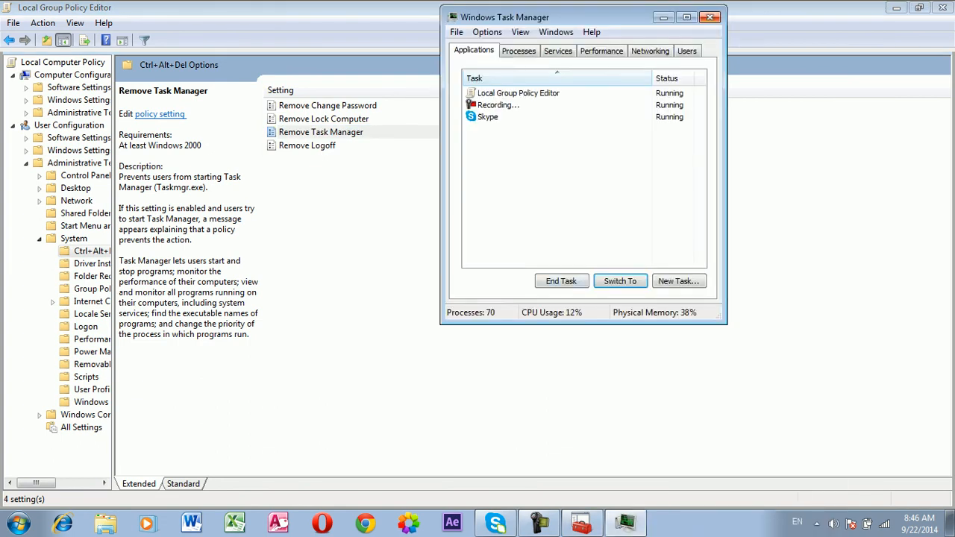
click(710, 17)
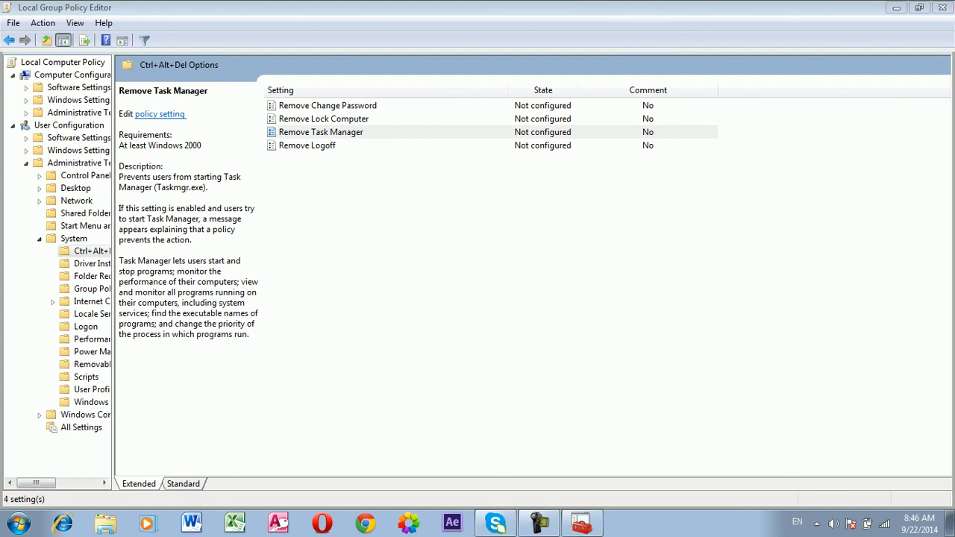
Step: Review the "Remove Lock Computer" policy description and the Folder Redirection settings, returning to the System folder
click(323, 119)
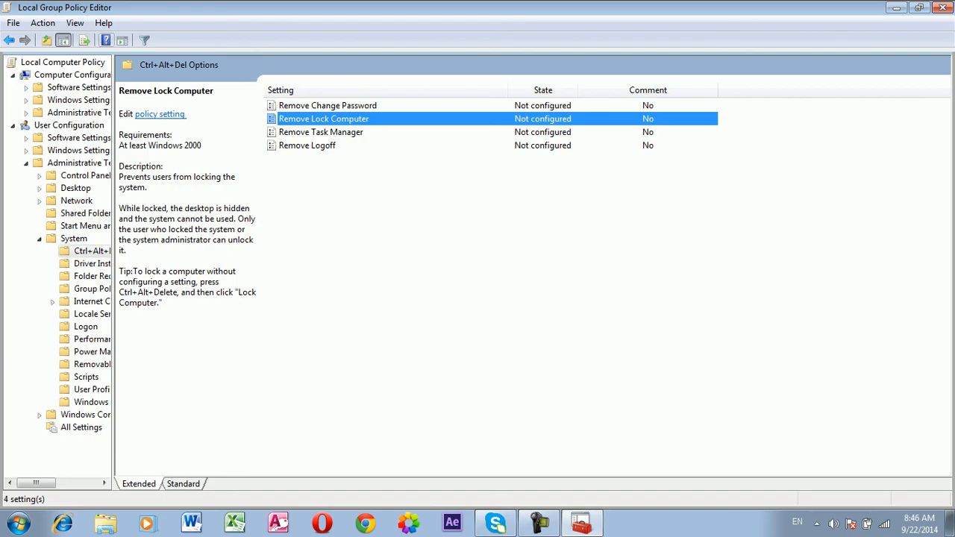
click(9, 40)
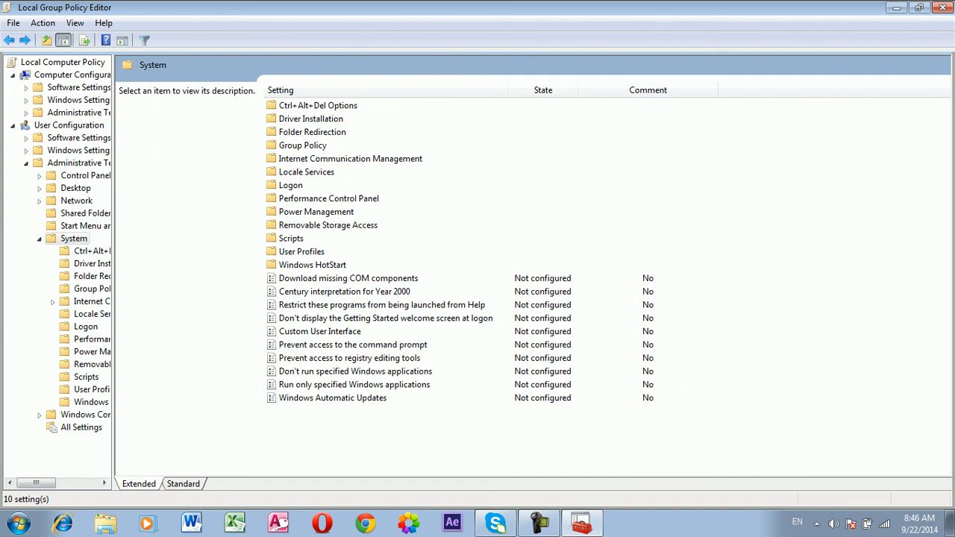
click(312, 132)
double_click(312, 132)
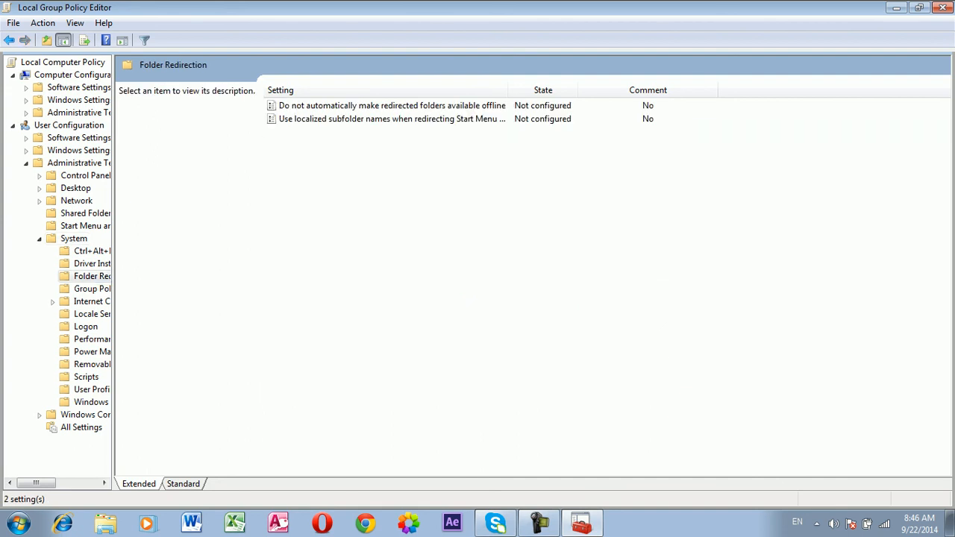
click(9, 40)
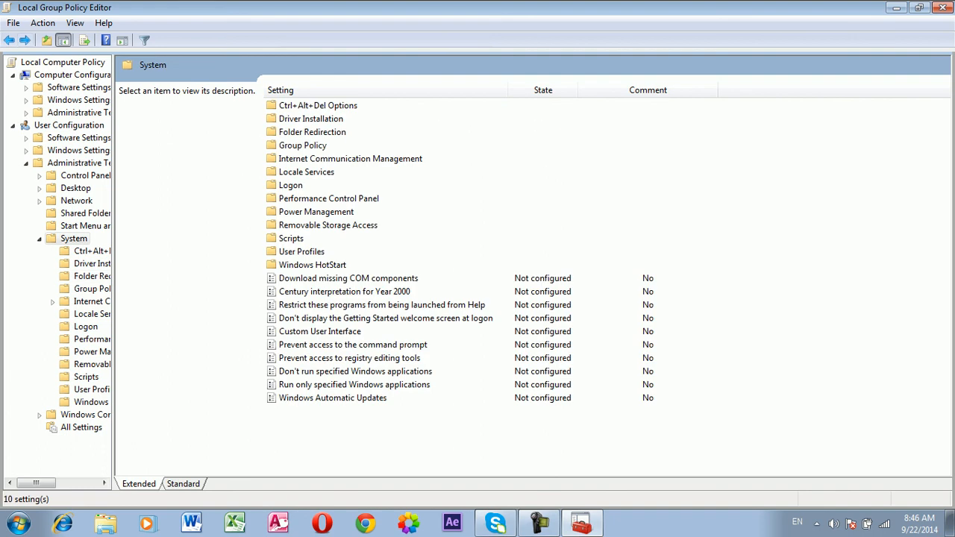
Step: Open the "Run these programs at user logon" policy in the Logon folder and review its items to run, leaving the list unchanged
click(303, 145)
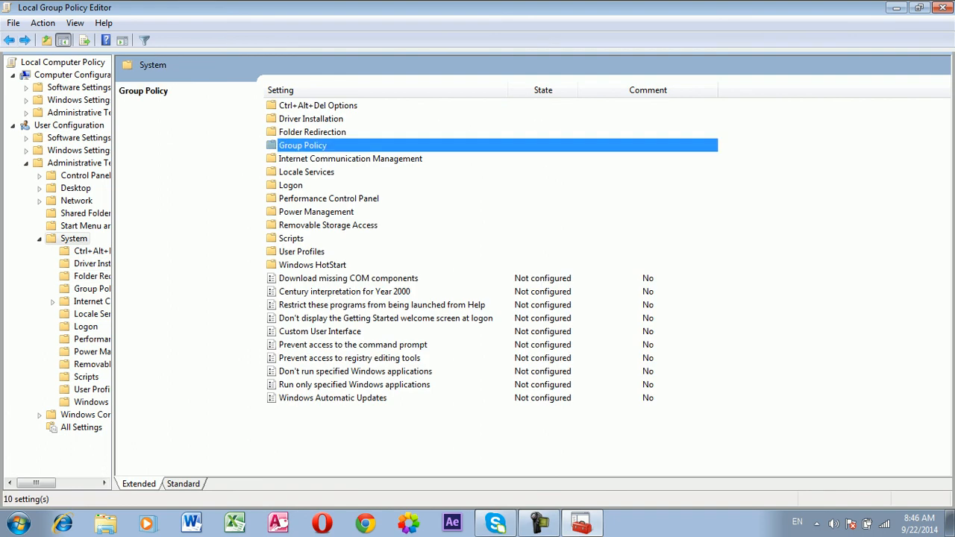
click(350, 159)
key(Down)
key(Down)
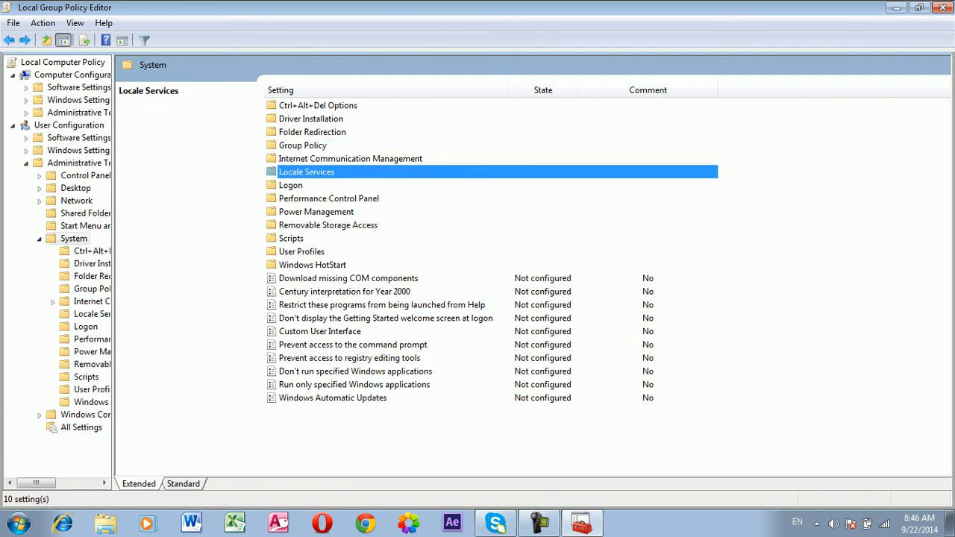
key(Return)
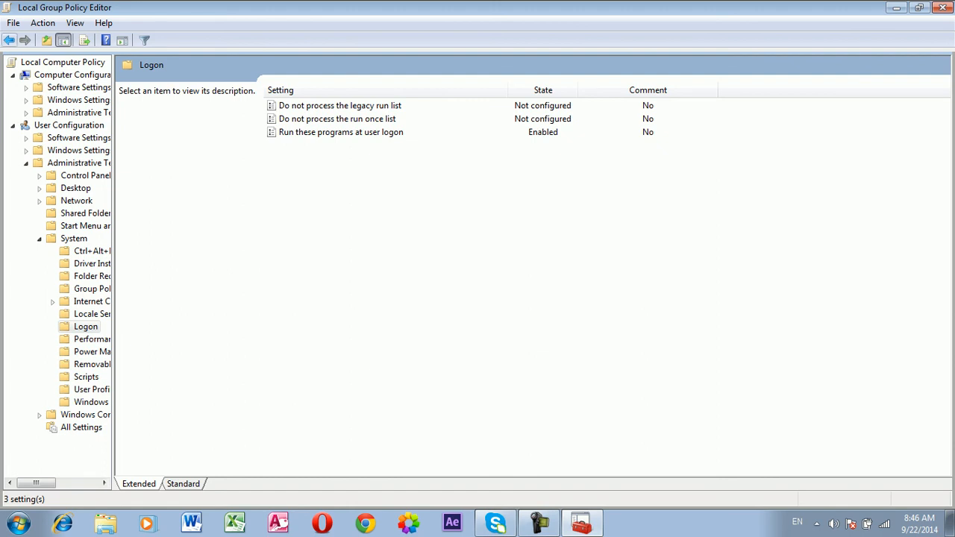
double_click(341, 132)
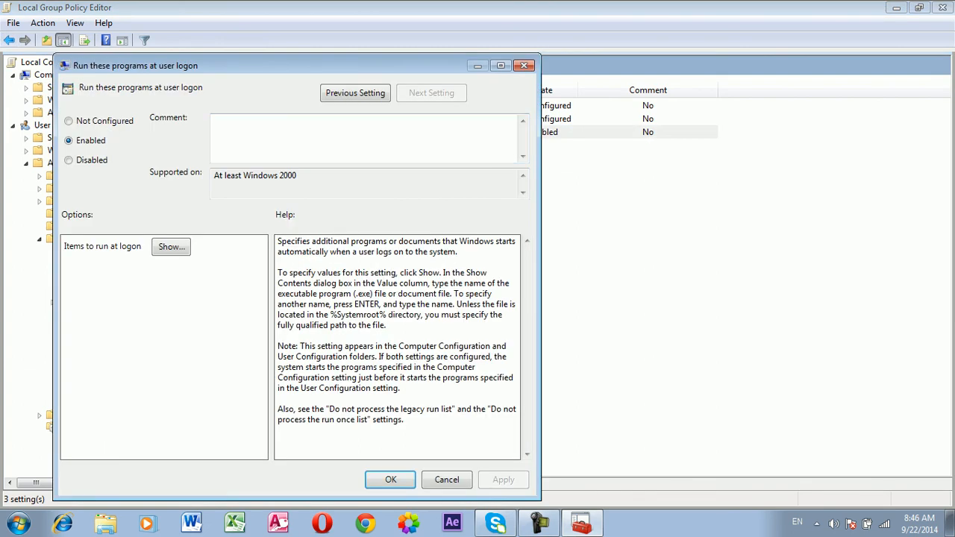
click(171, 247)
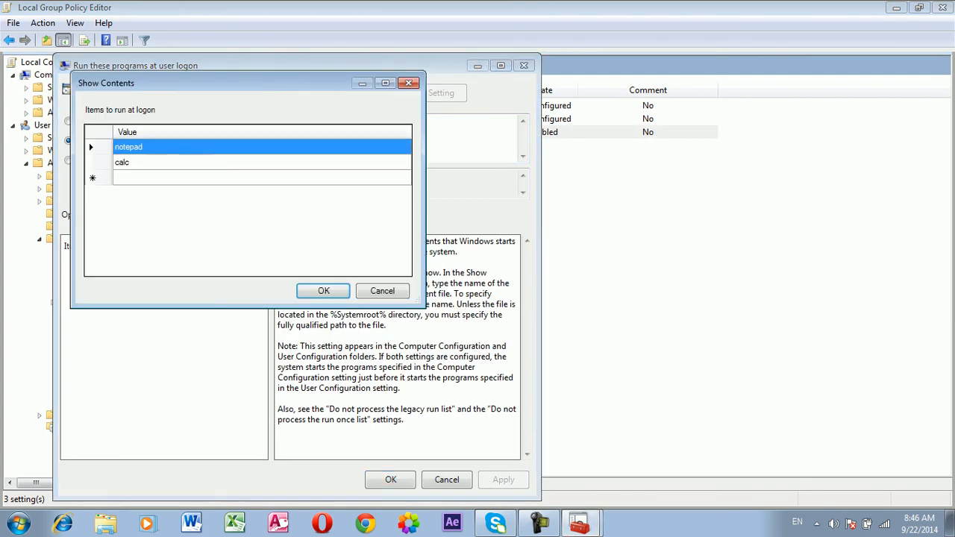
click(170, 163)
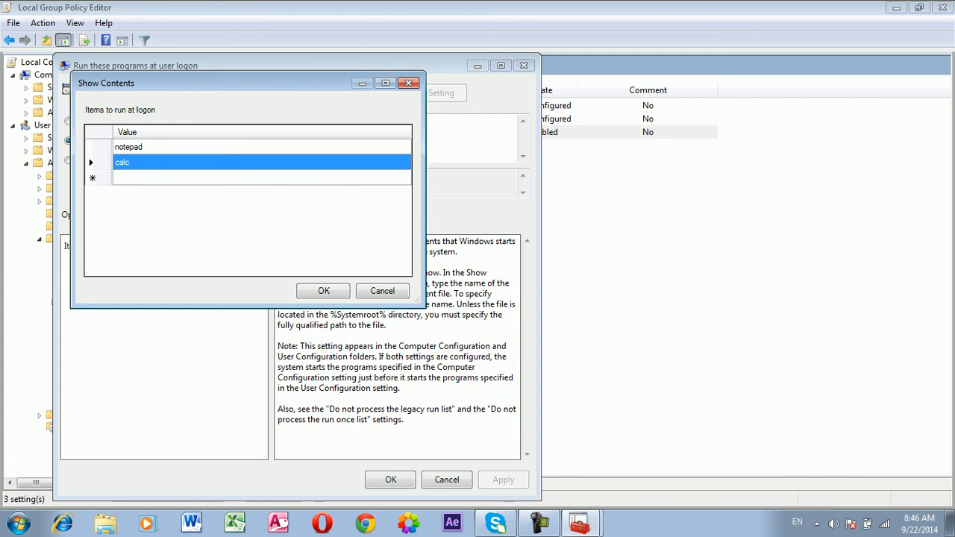
click(171, 147)
click(171, 177)
click(171, 163)
click(171, 162)
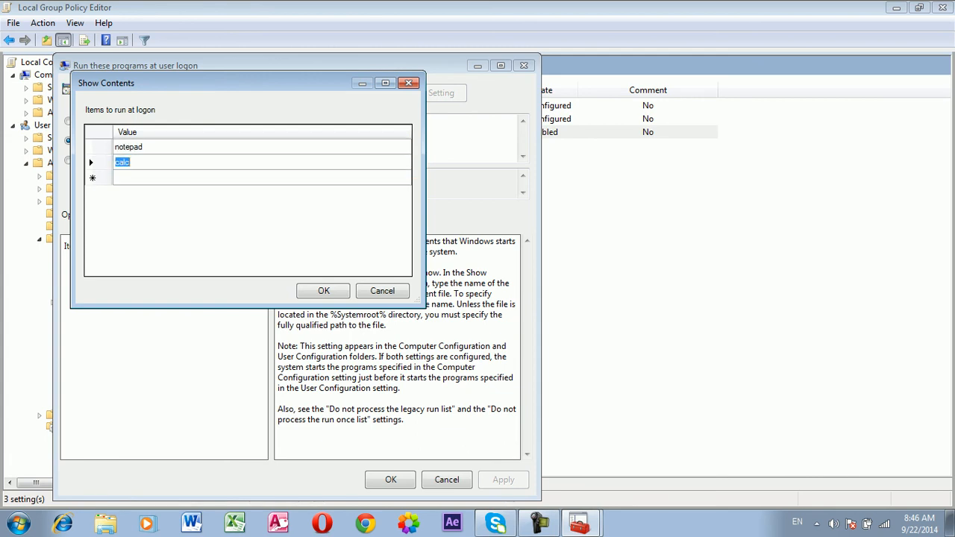
click(171, 147)
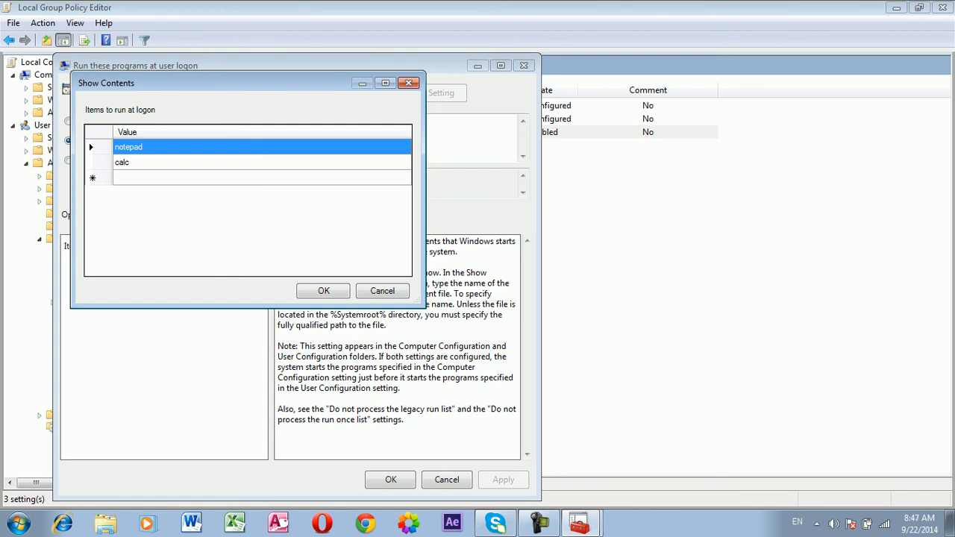
click(382, 291)
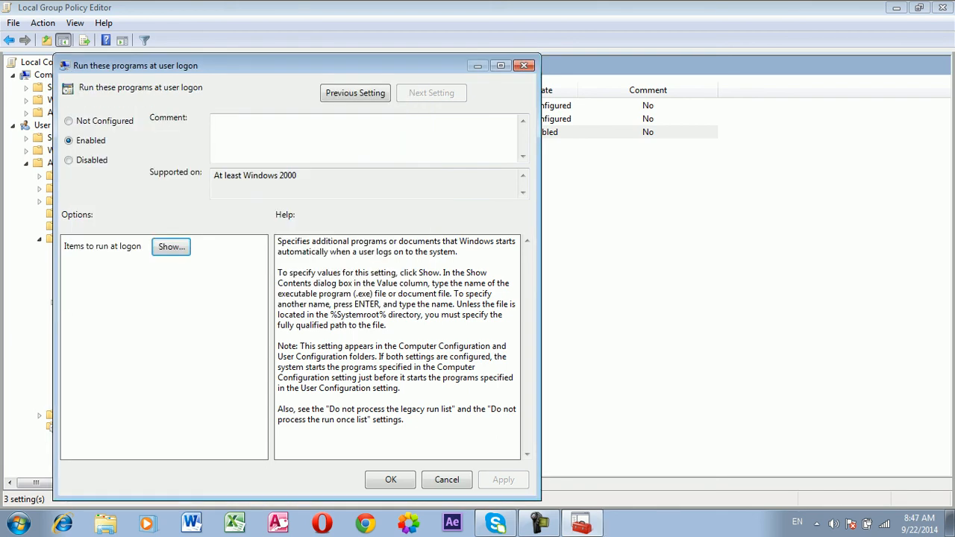
Step: Set the "Run these programs at user logon" policy to Not Configured
click(68, 120)
click(504, 479)
click(390, 480)
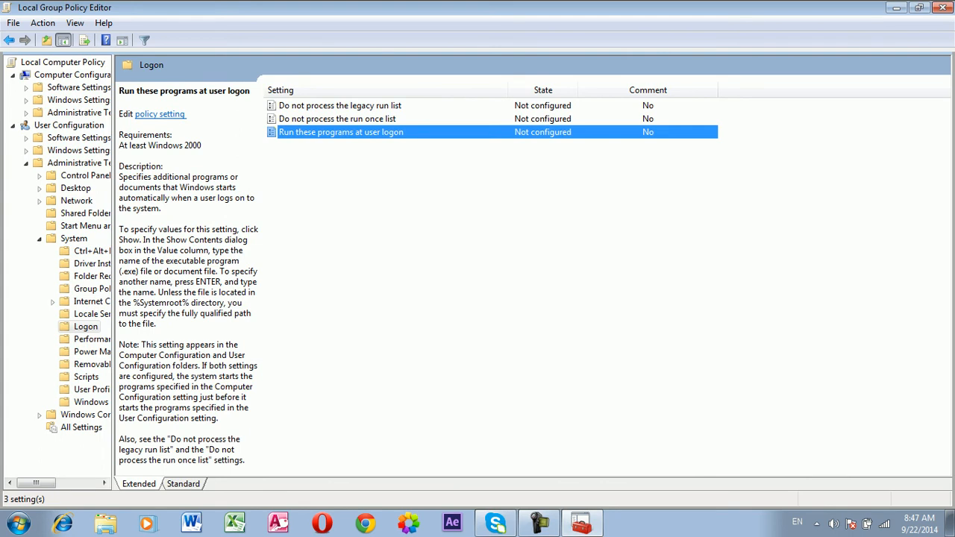
Step: View the Removable Storage Access policies in the System folder and close the Local Group Policy Editor
click(9, 40)
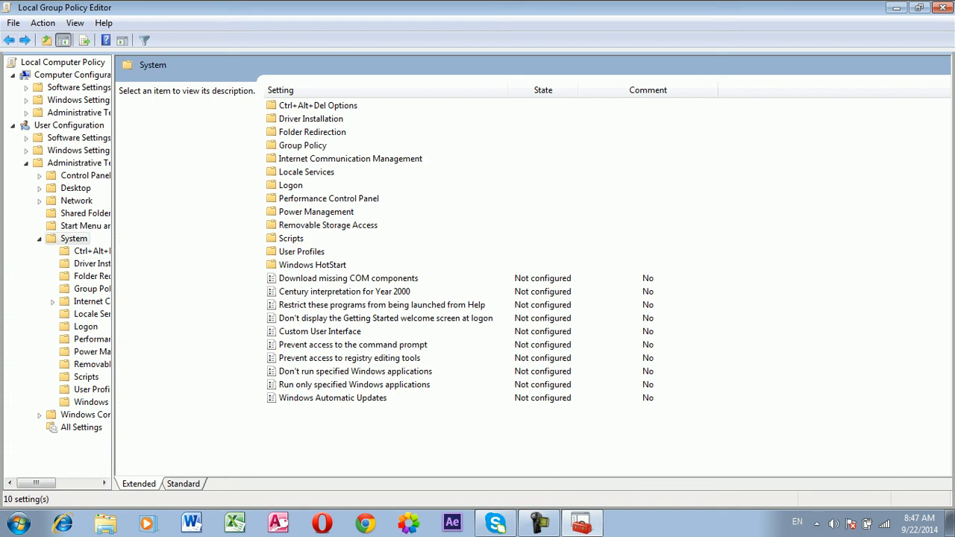
double_click(328, 225)
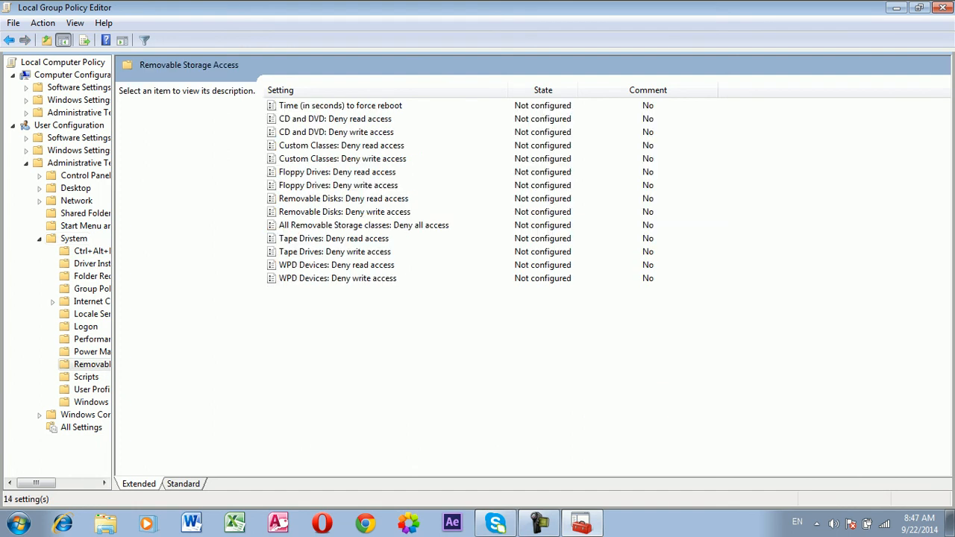
click(946, 7)
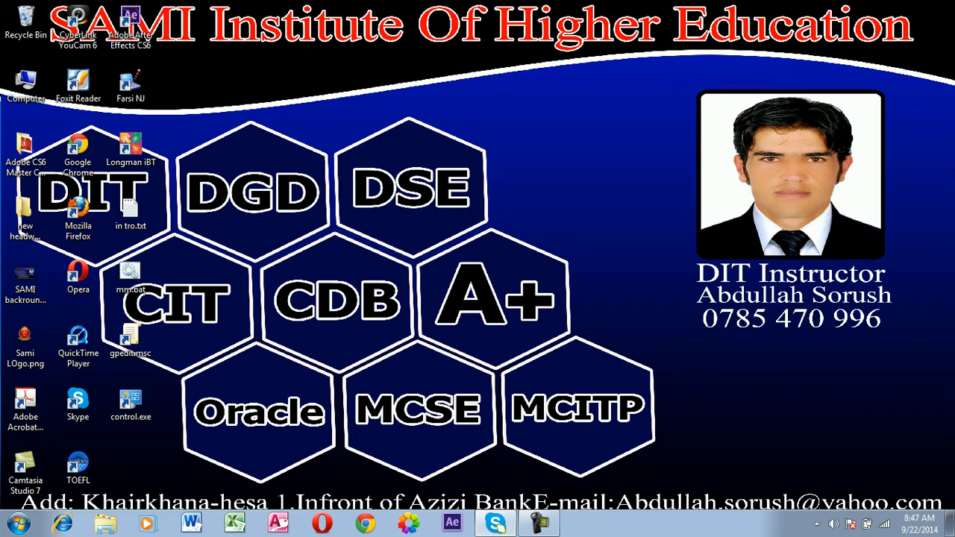